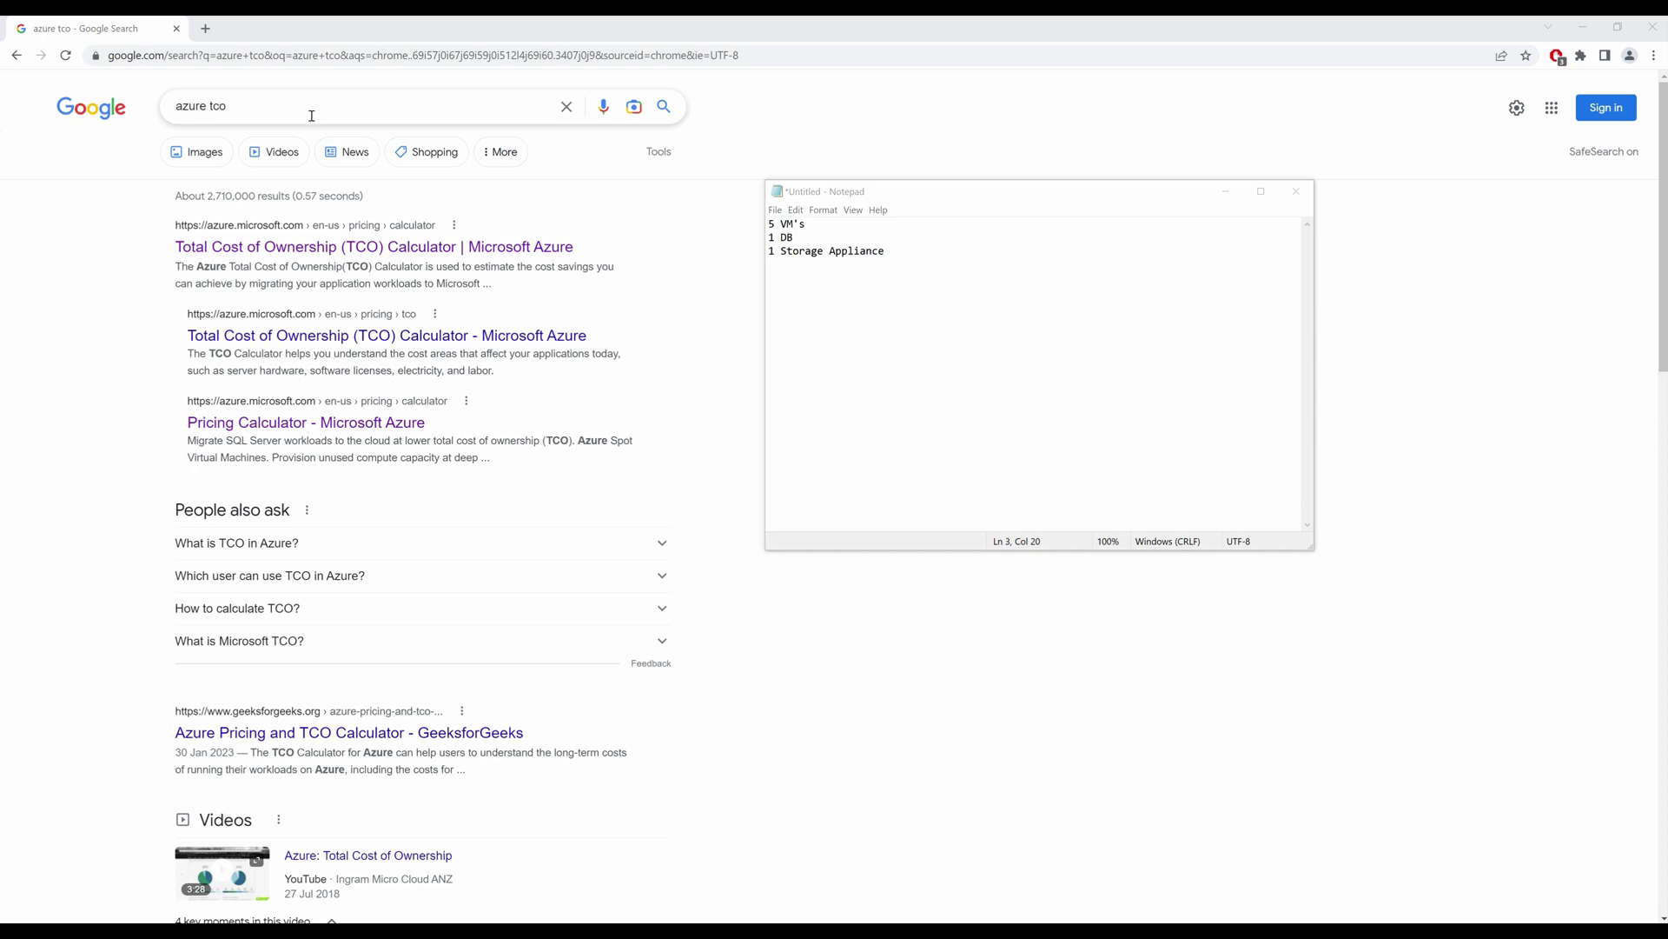
# Step: Open the Azure TCO Calculator and bring up the notes listing 5 VMs, 1 DB and 1 Storage Appliance
pyautogui.click(403, 248)
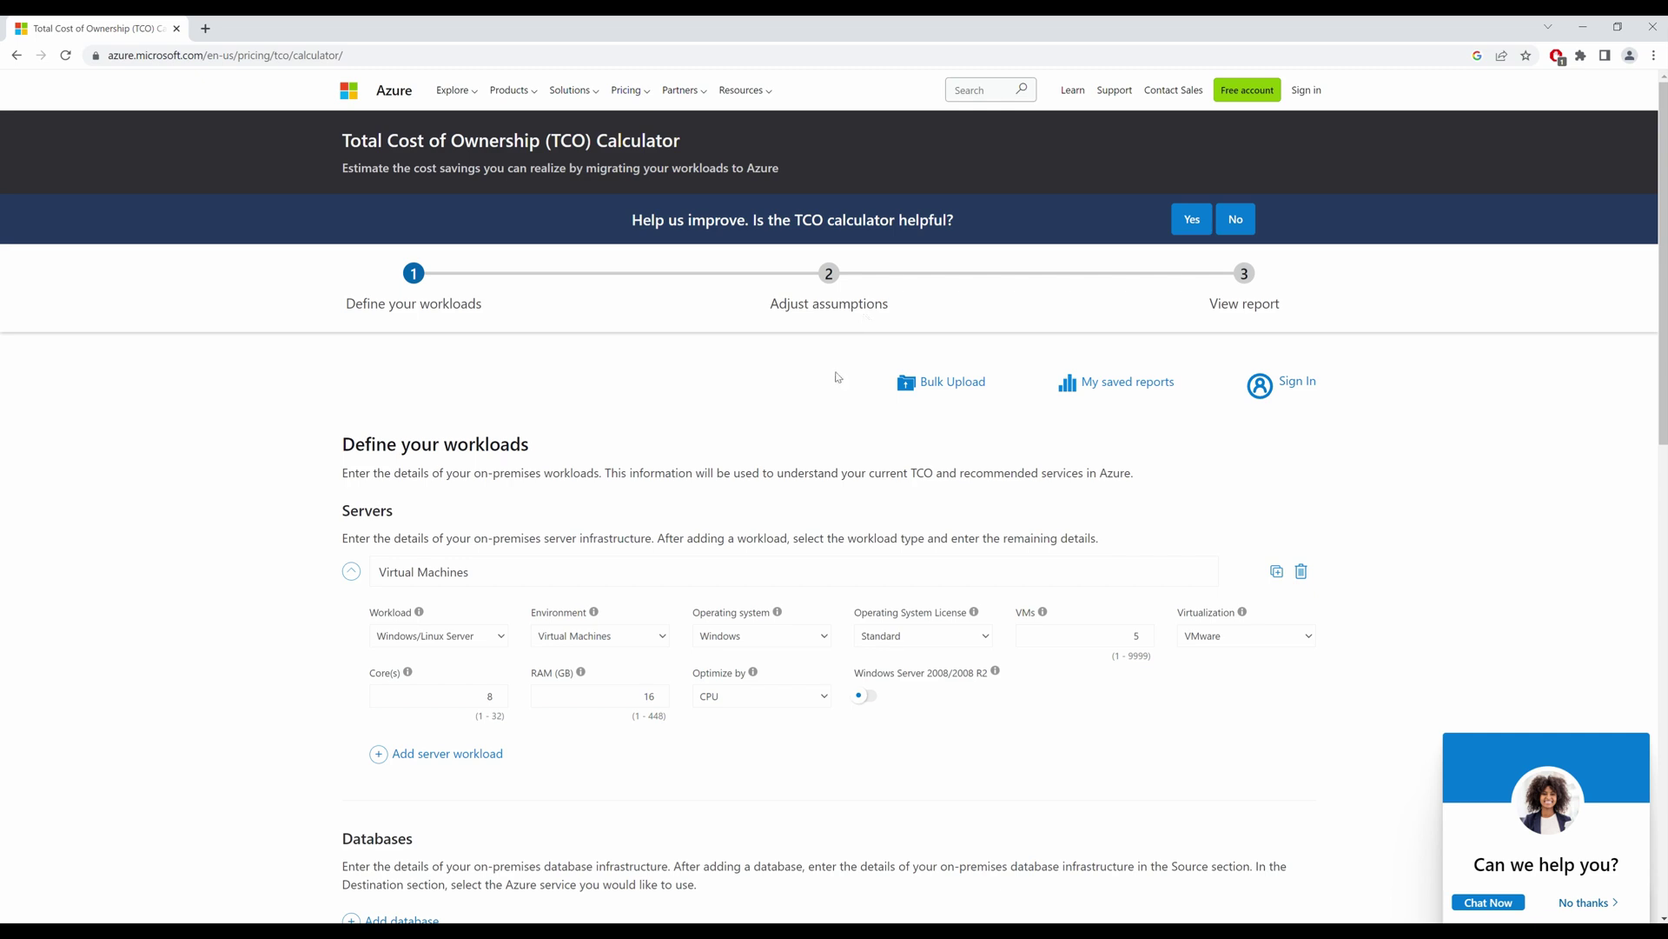
pyautogui.hotkey('alt', 'Tab')
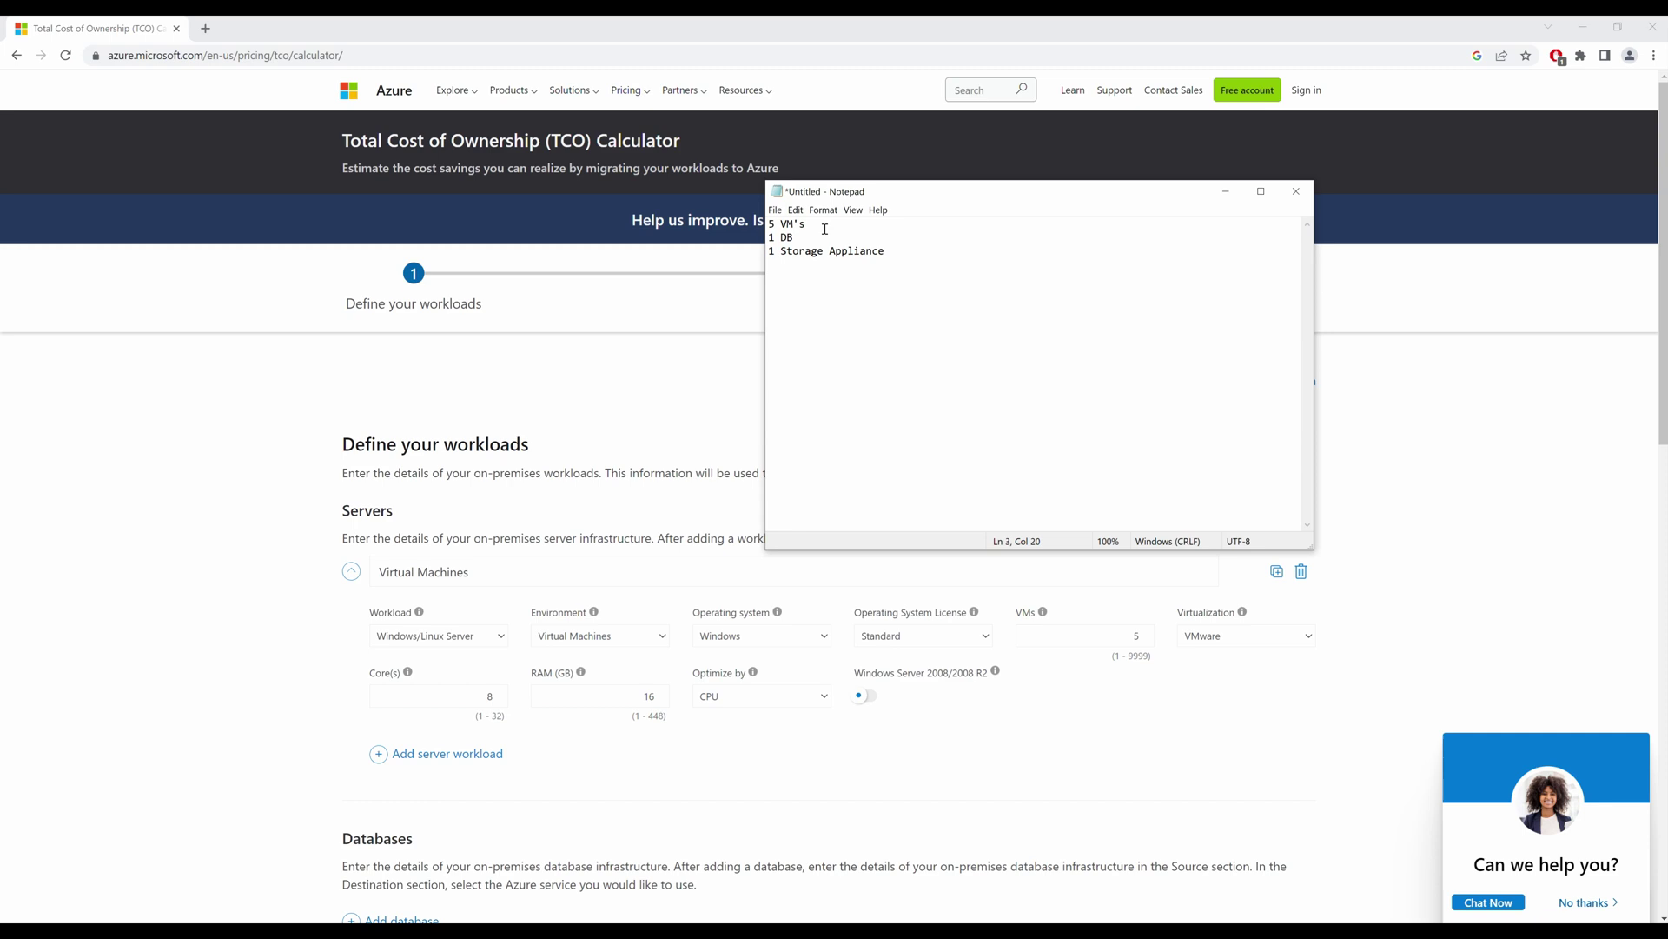
# Step: Back in the calculator, keep the Virtual Machines workload name and Windows/Linux Server workload type
pyautogui.hotkey('alt', 'Tab')
pyautogui.scroll(-3, 451, 517)
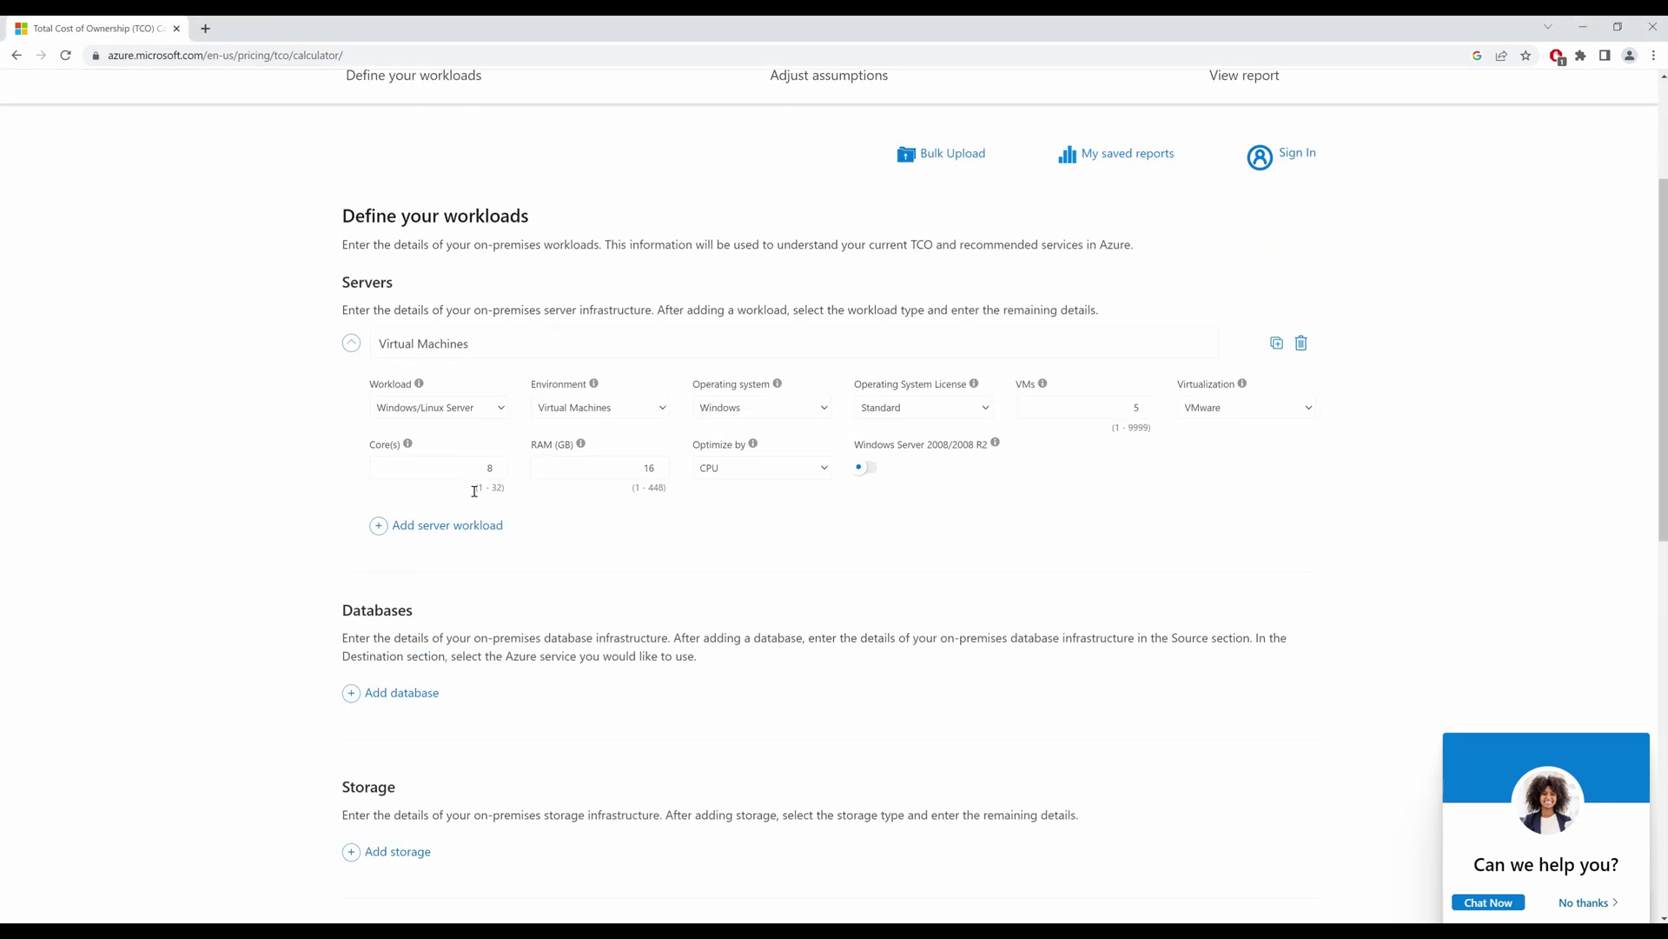
pyautogui.click(504, 342)
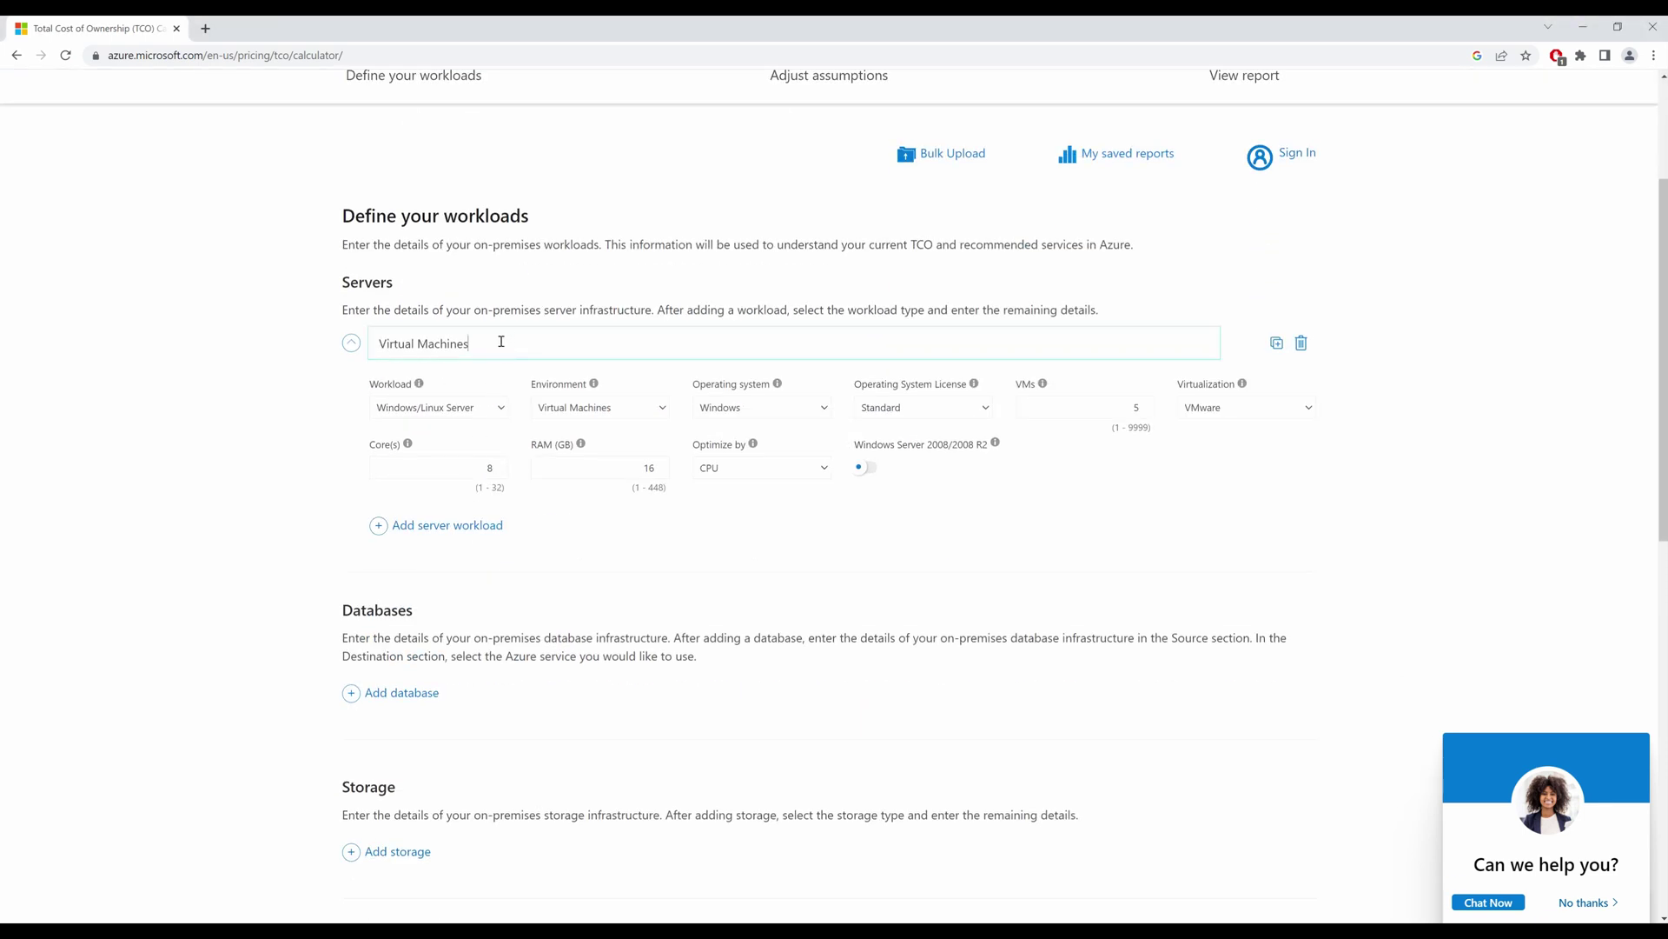
pyautogui.moveTo(488, 345); pyautogui.dragTo(371, 336)
pyautogui.click(523, 338)
pyautogui.click(492, 412)
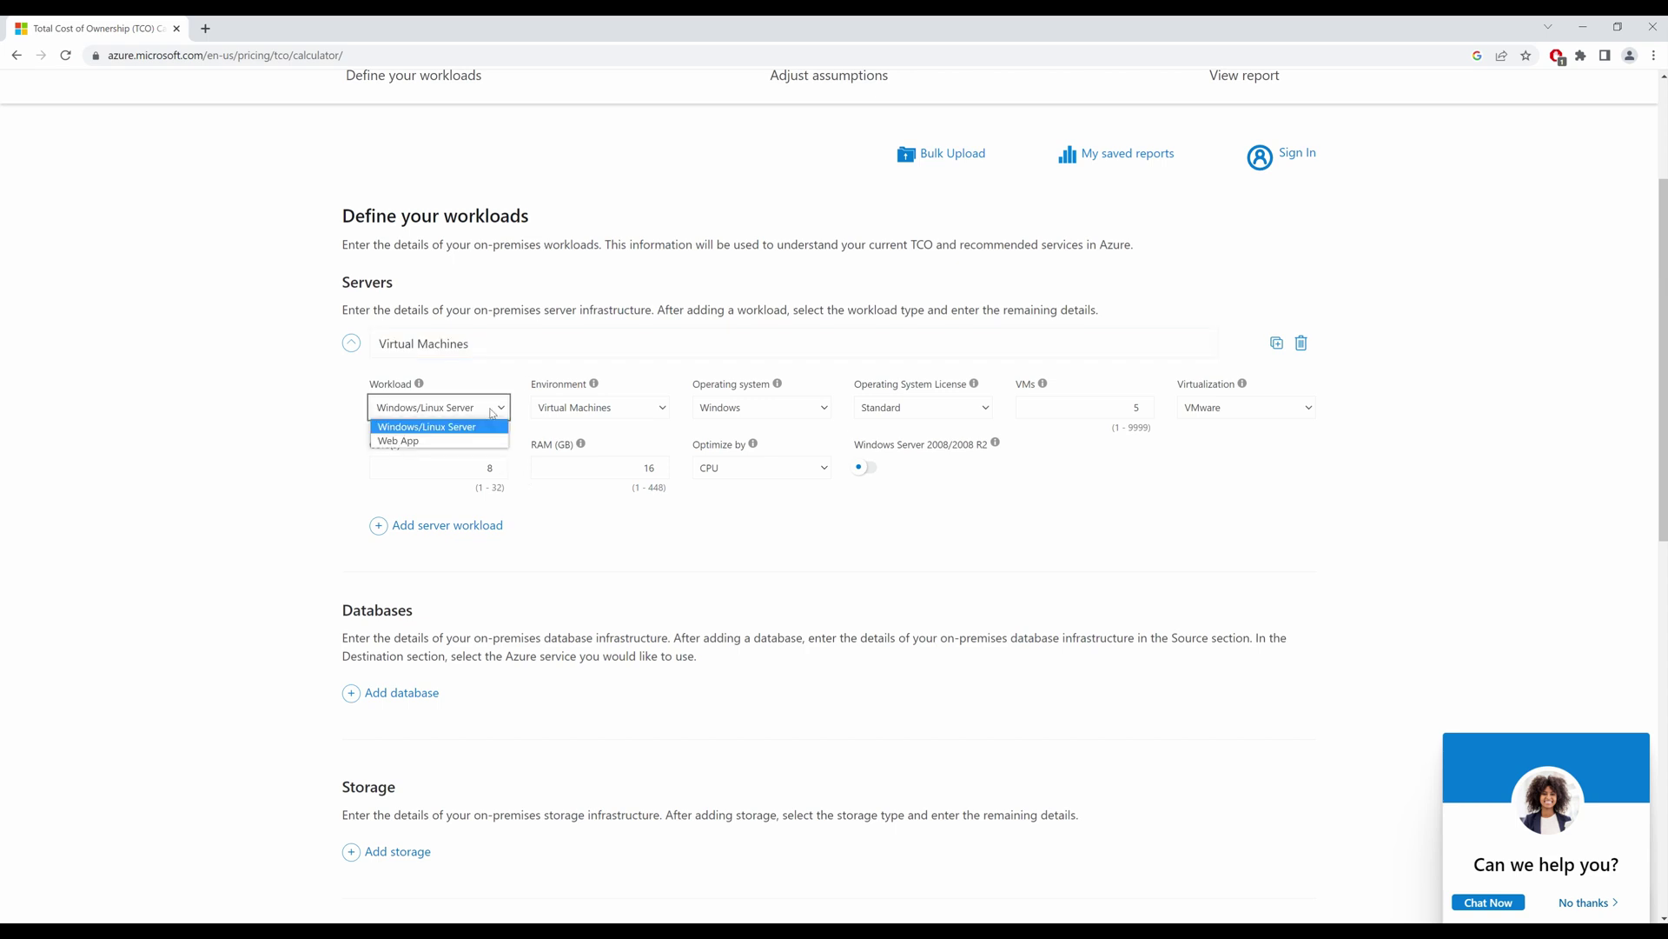
pyautogui.click(465, 430)
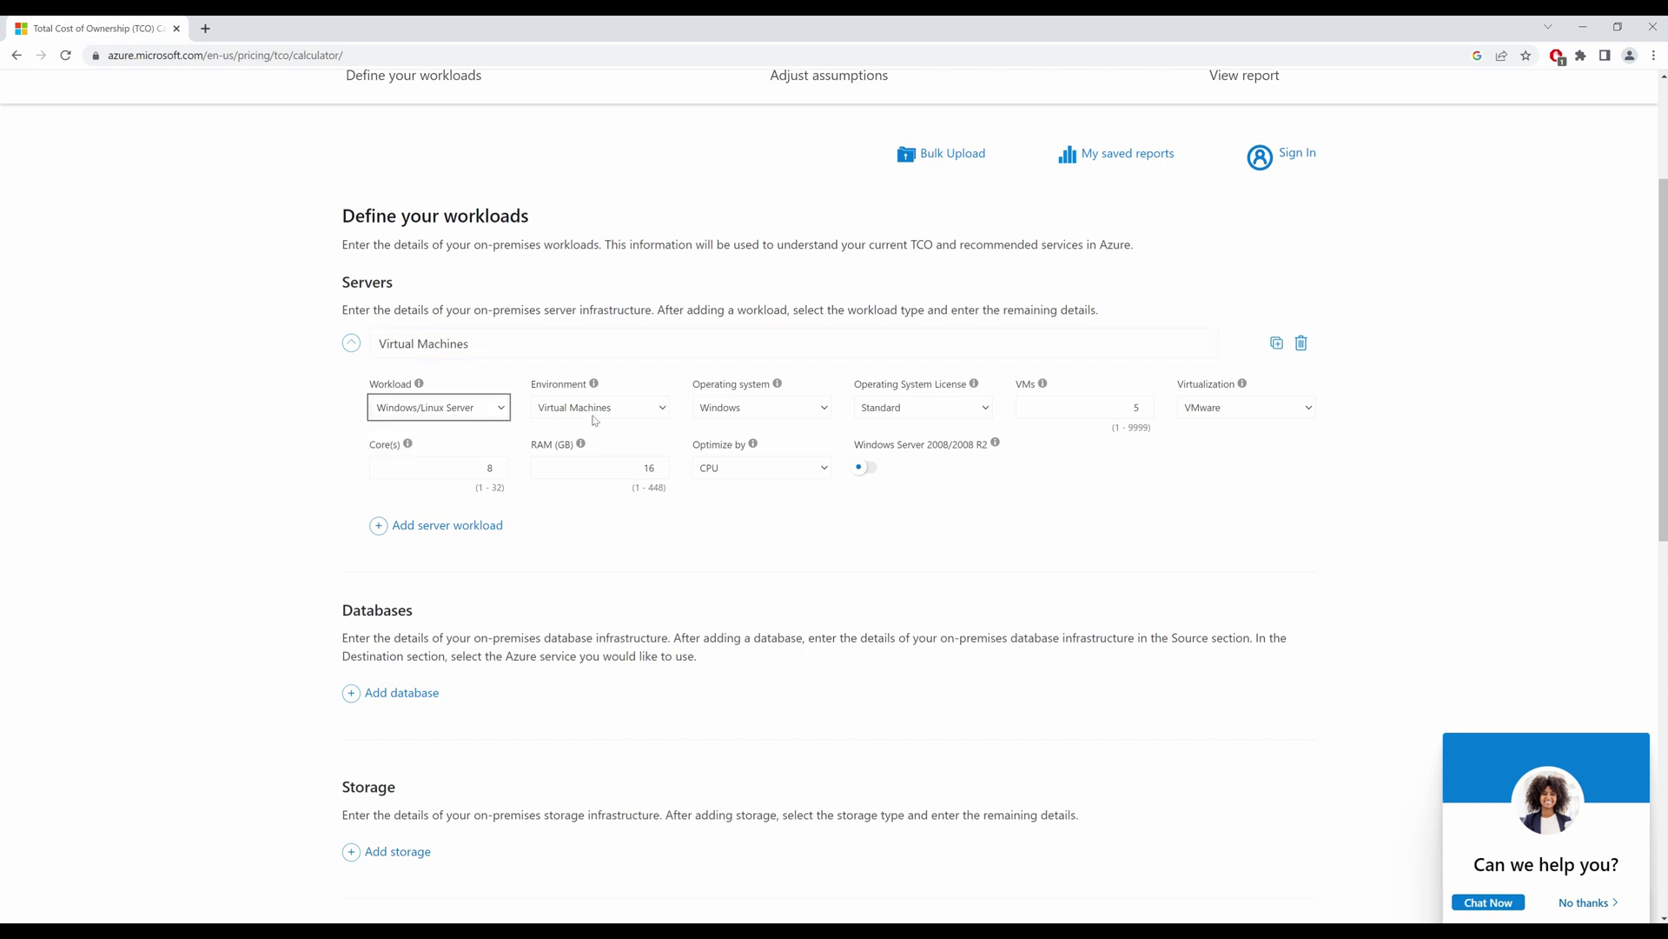
# Step: Keep Virtual Machines environment and Standard OS license, then review the Virtualization options
pyautogui.click(622, 411)
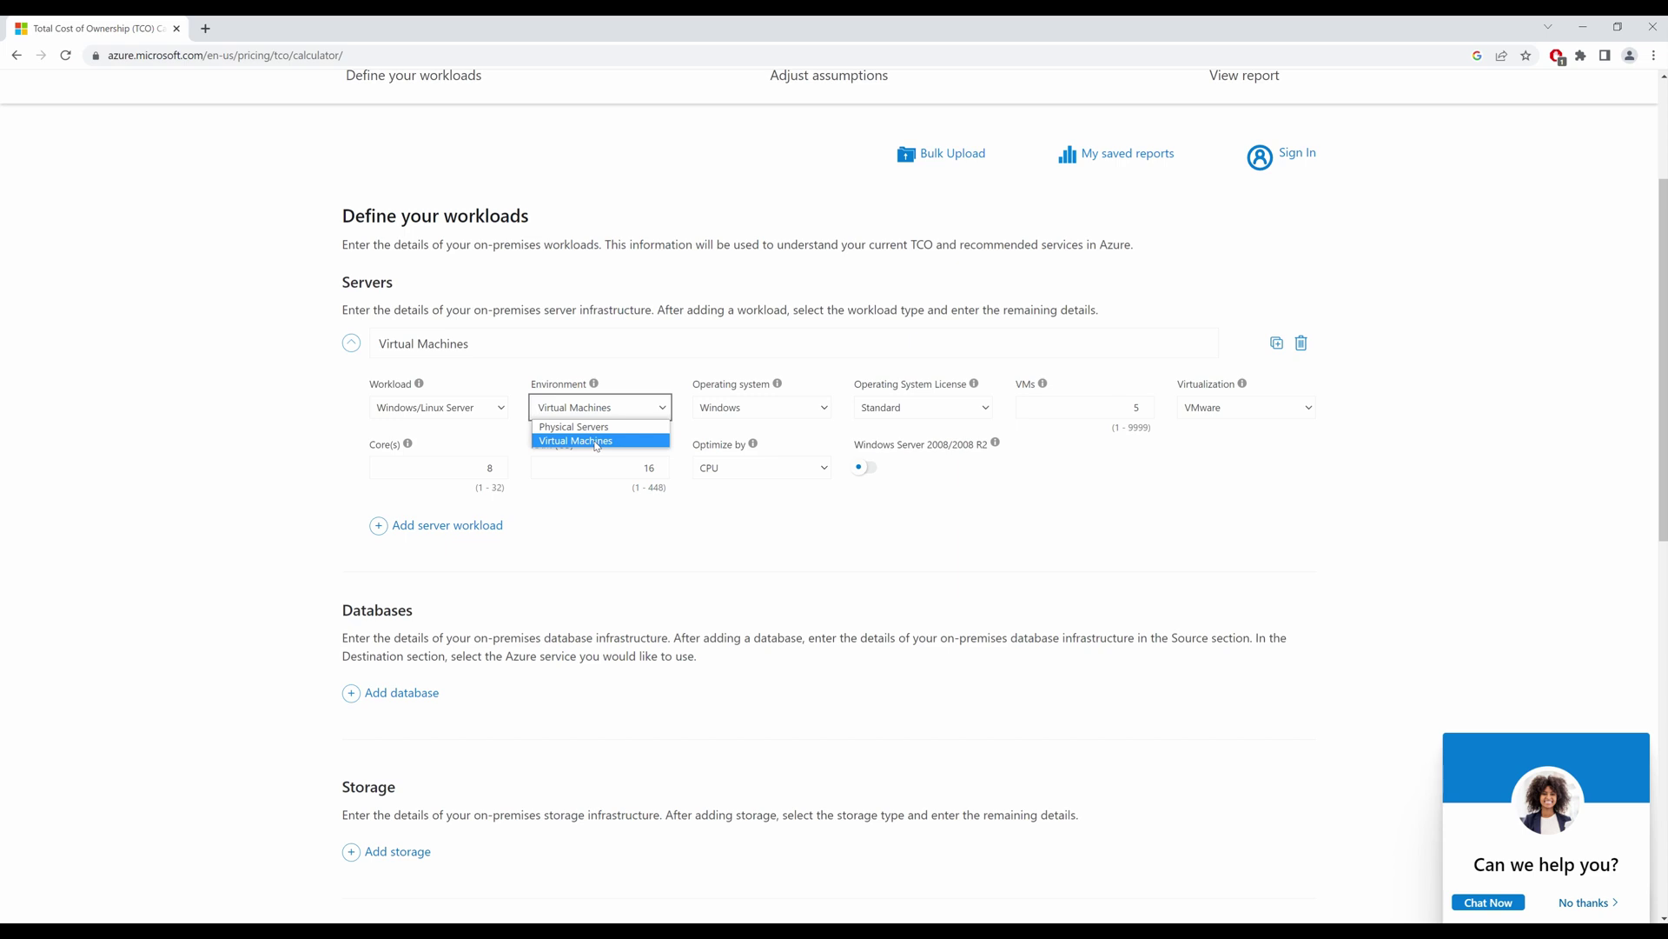
pyautogui.click(596, 443)
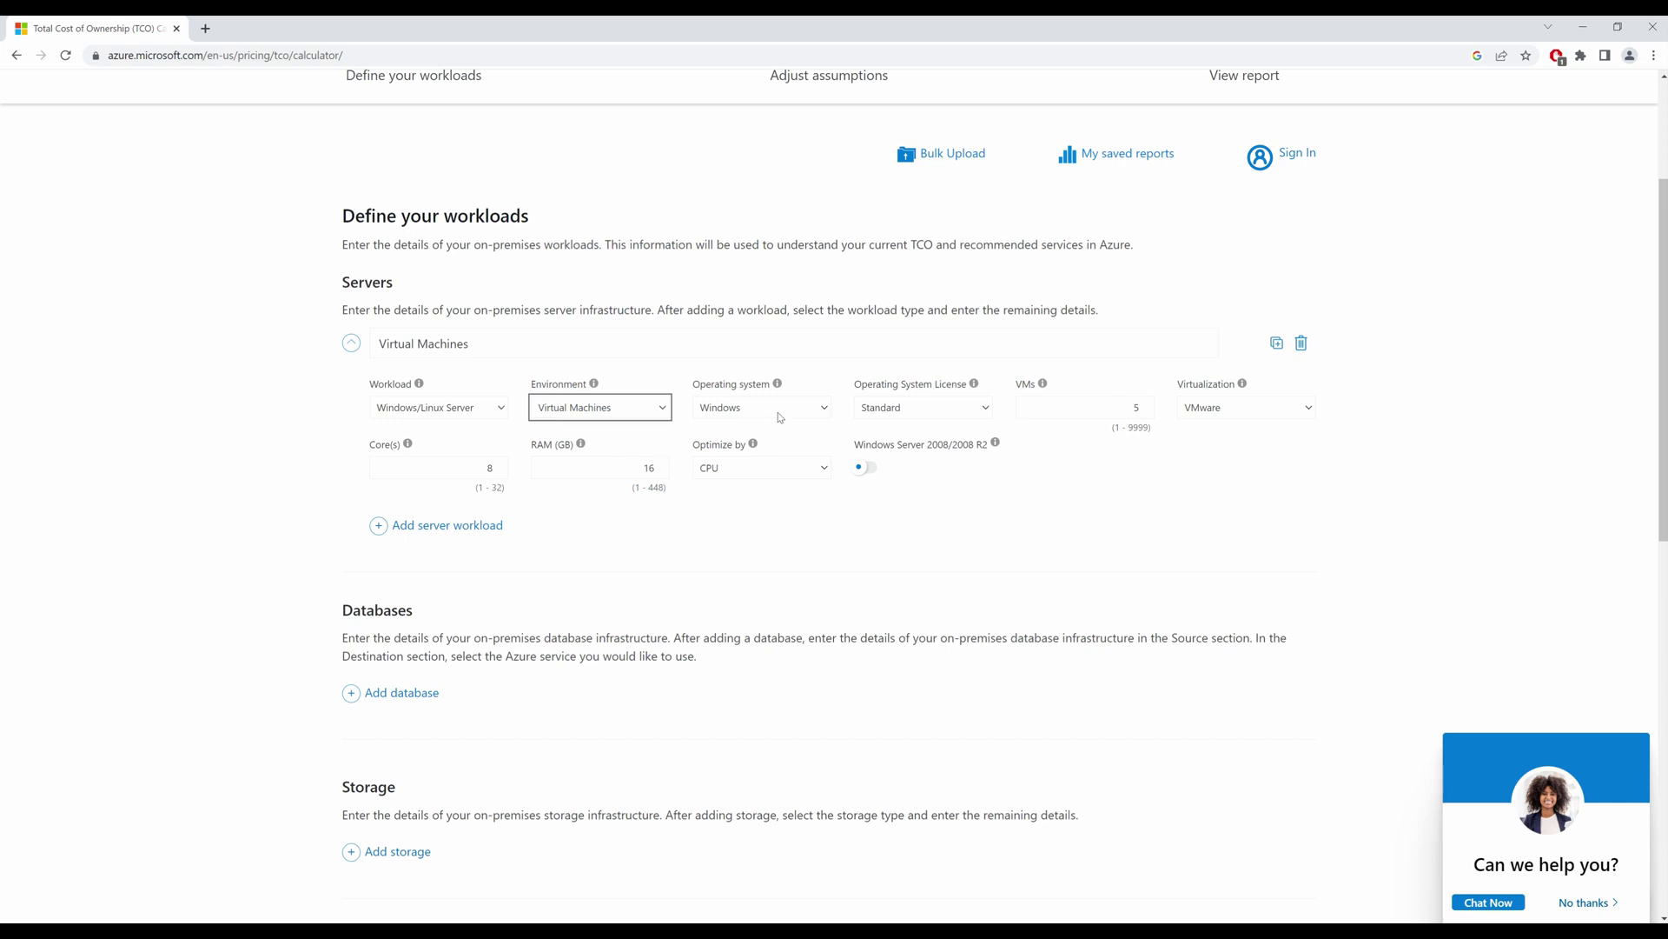
pyautogui.click(971, 415)
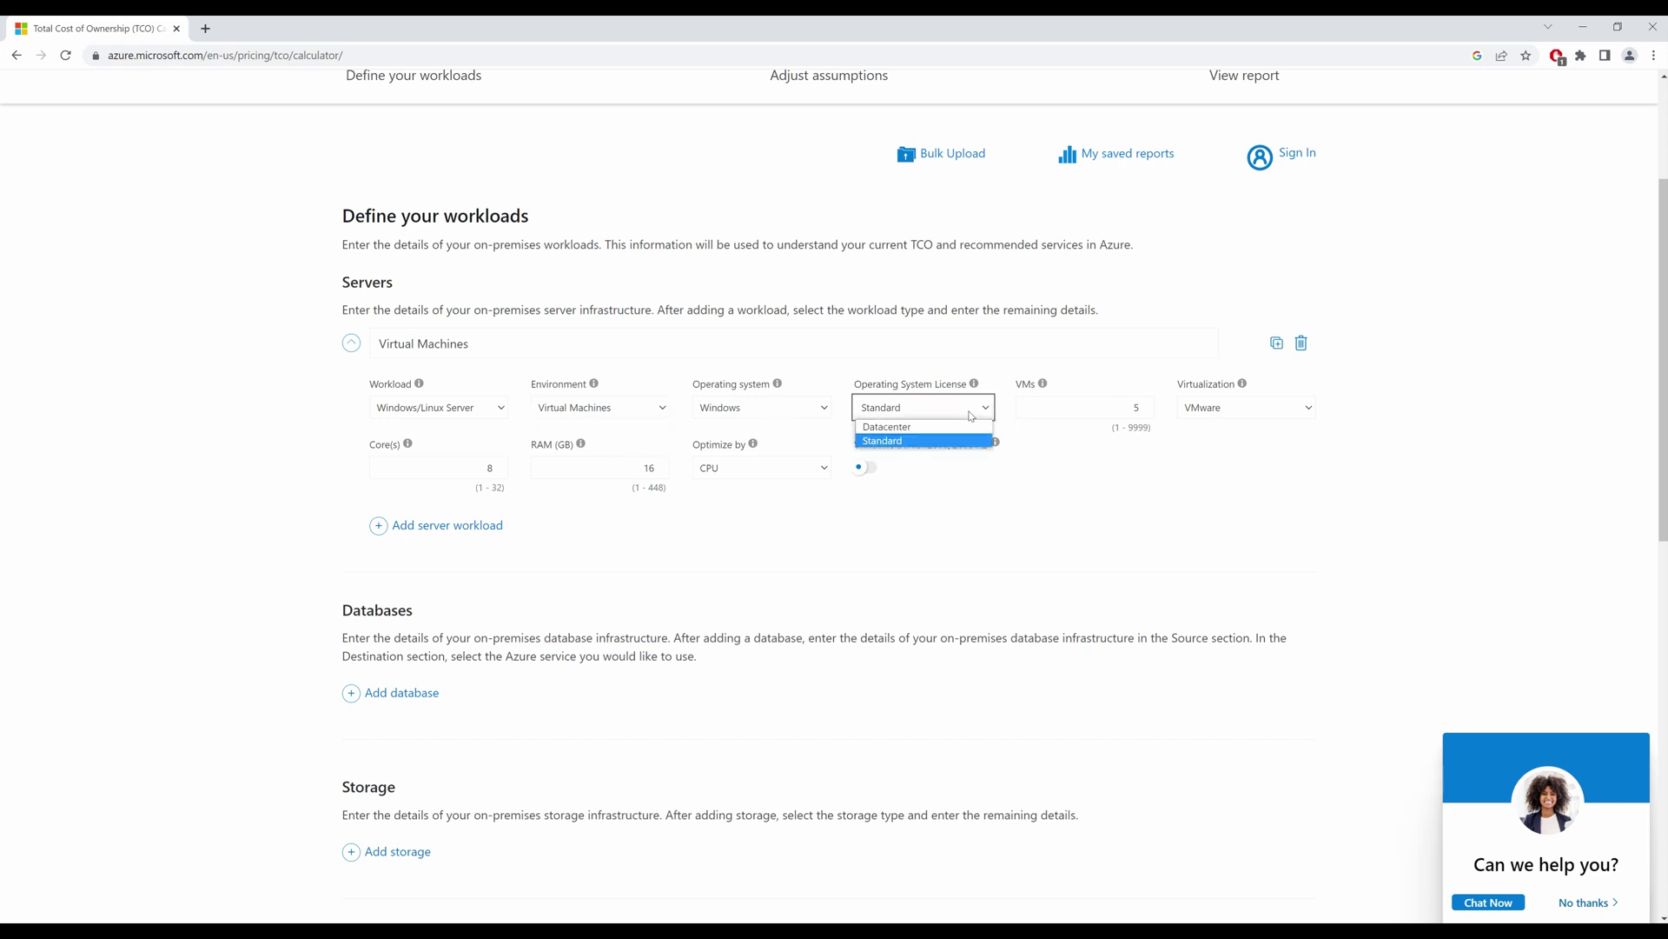
pyautogui.click(971, 415)
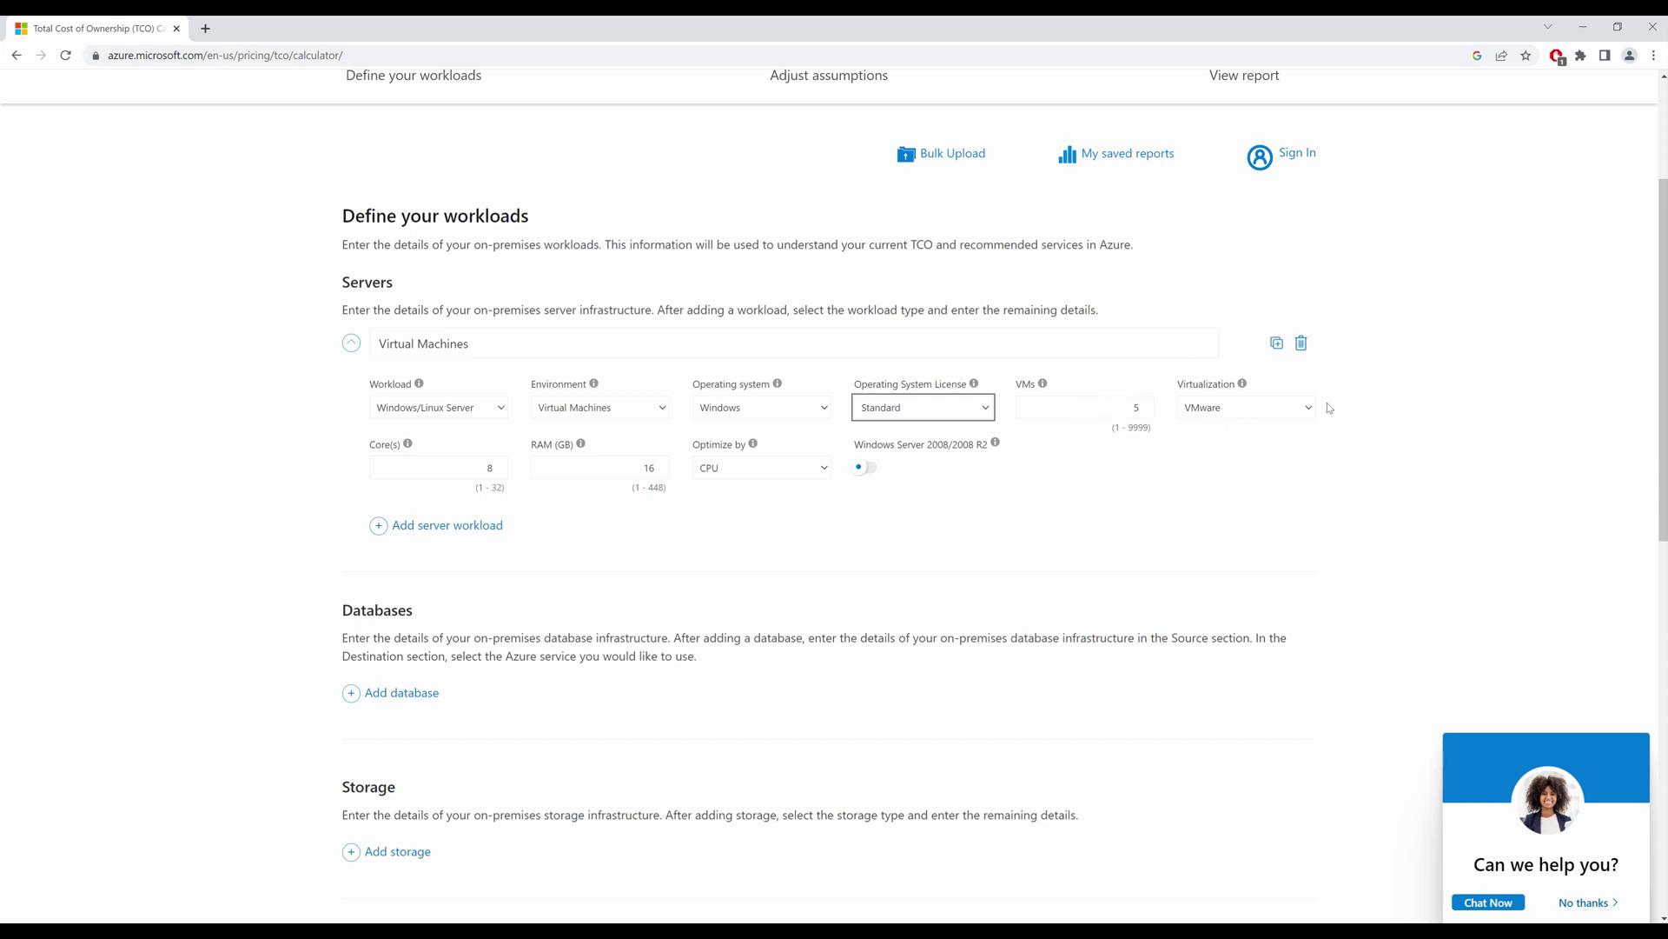
pyautogui.click(1242, 385)
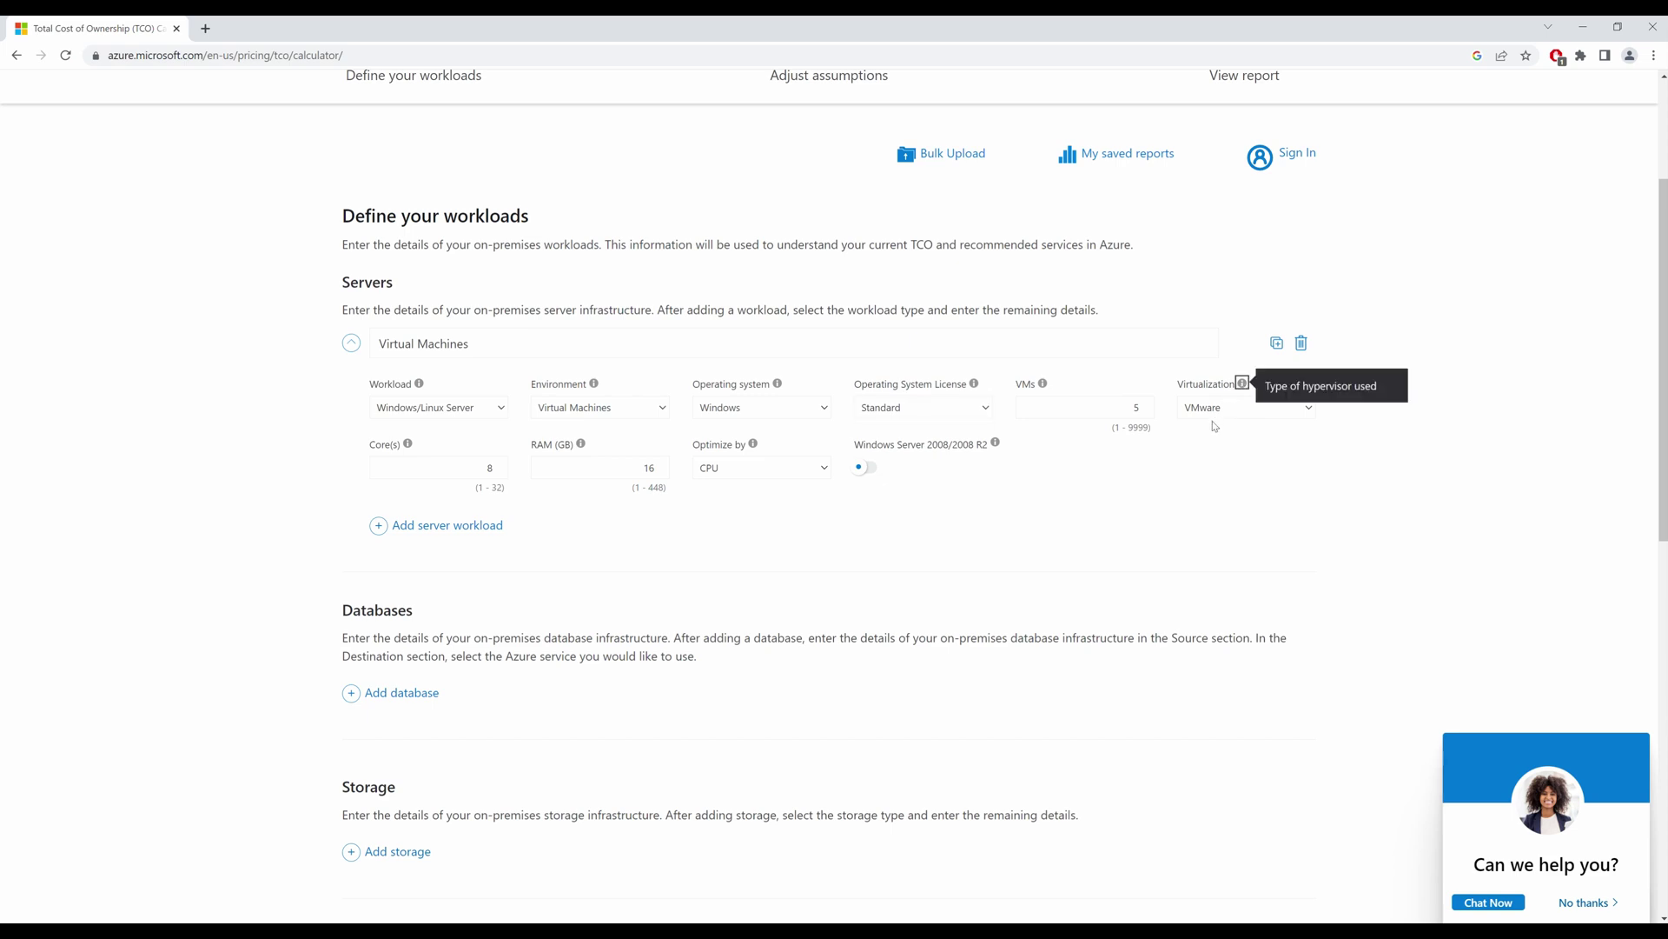
pyautogui.click(1222, 408)
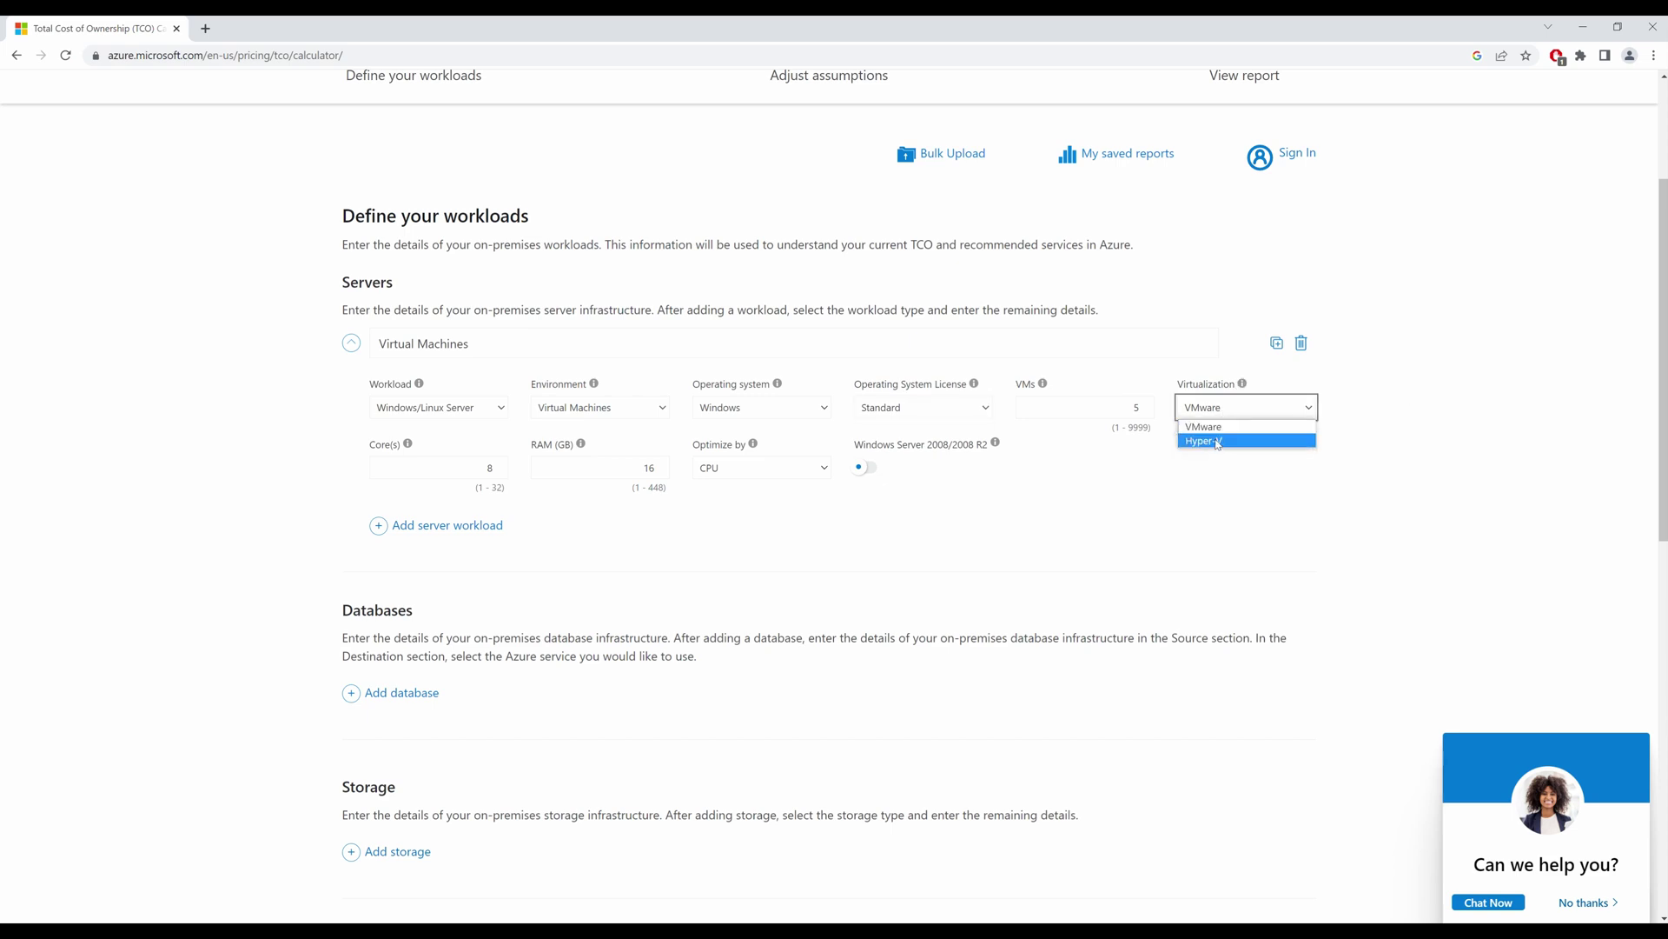
pyautogui.click(1229, 428)
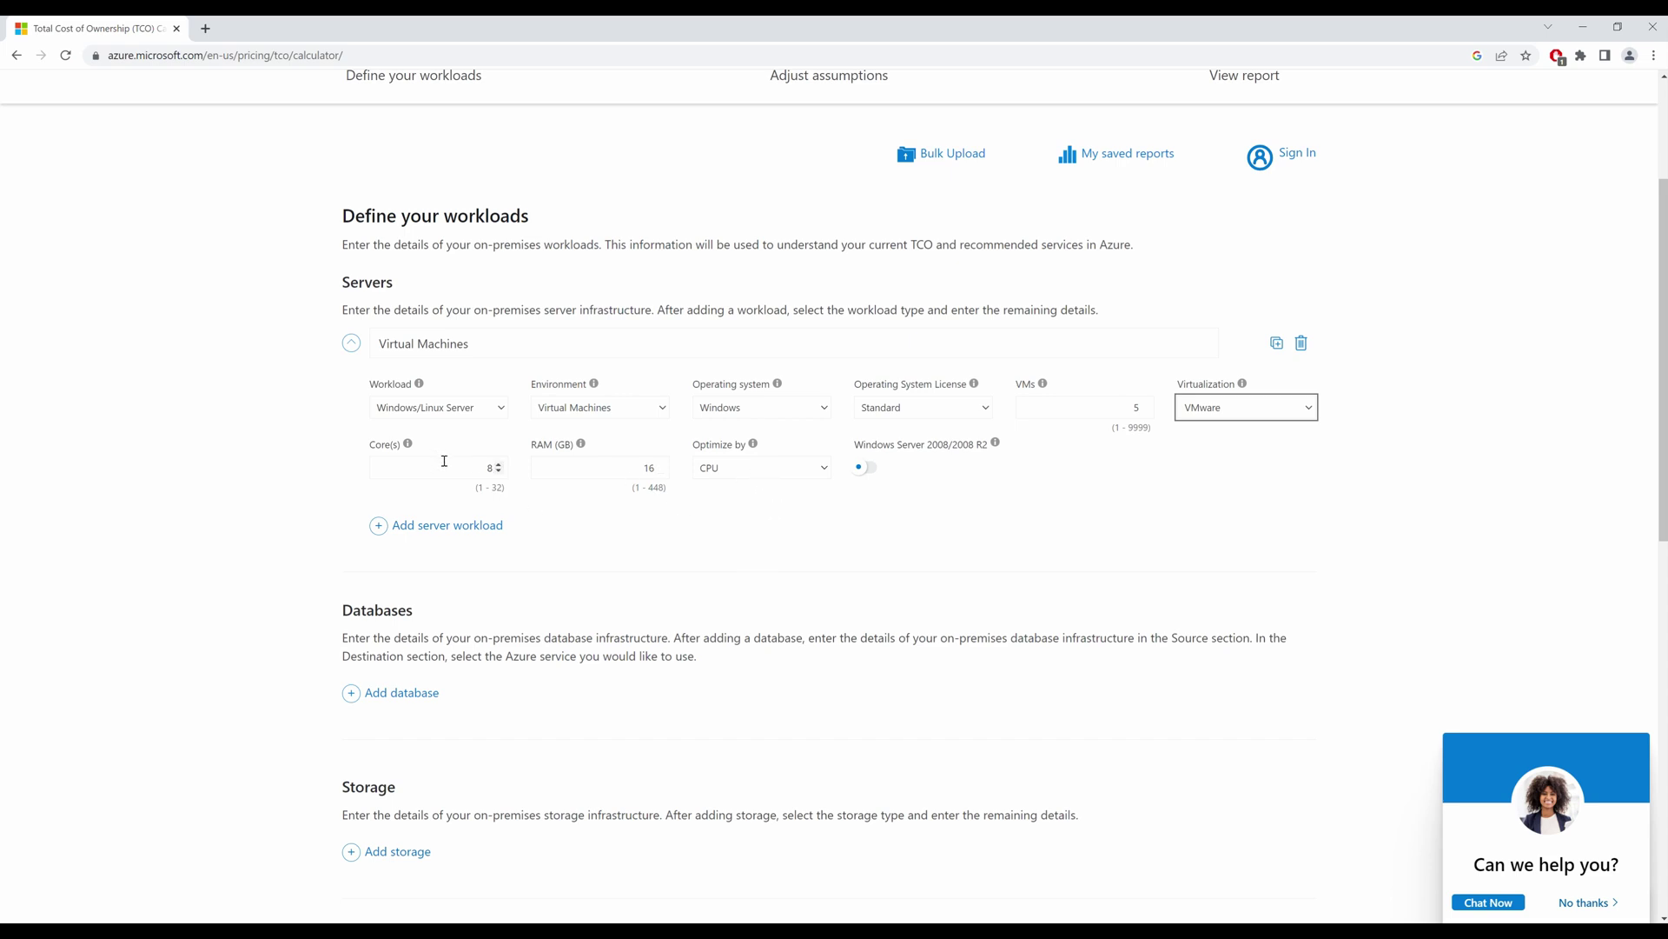
pyautogui.click(771, 467)
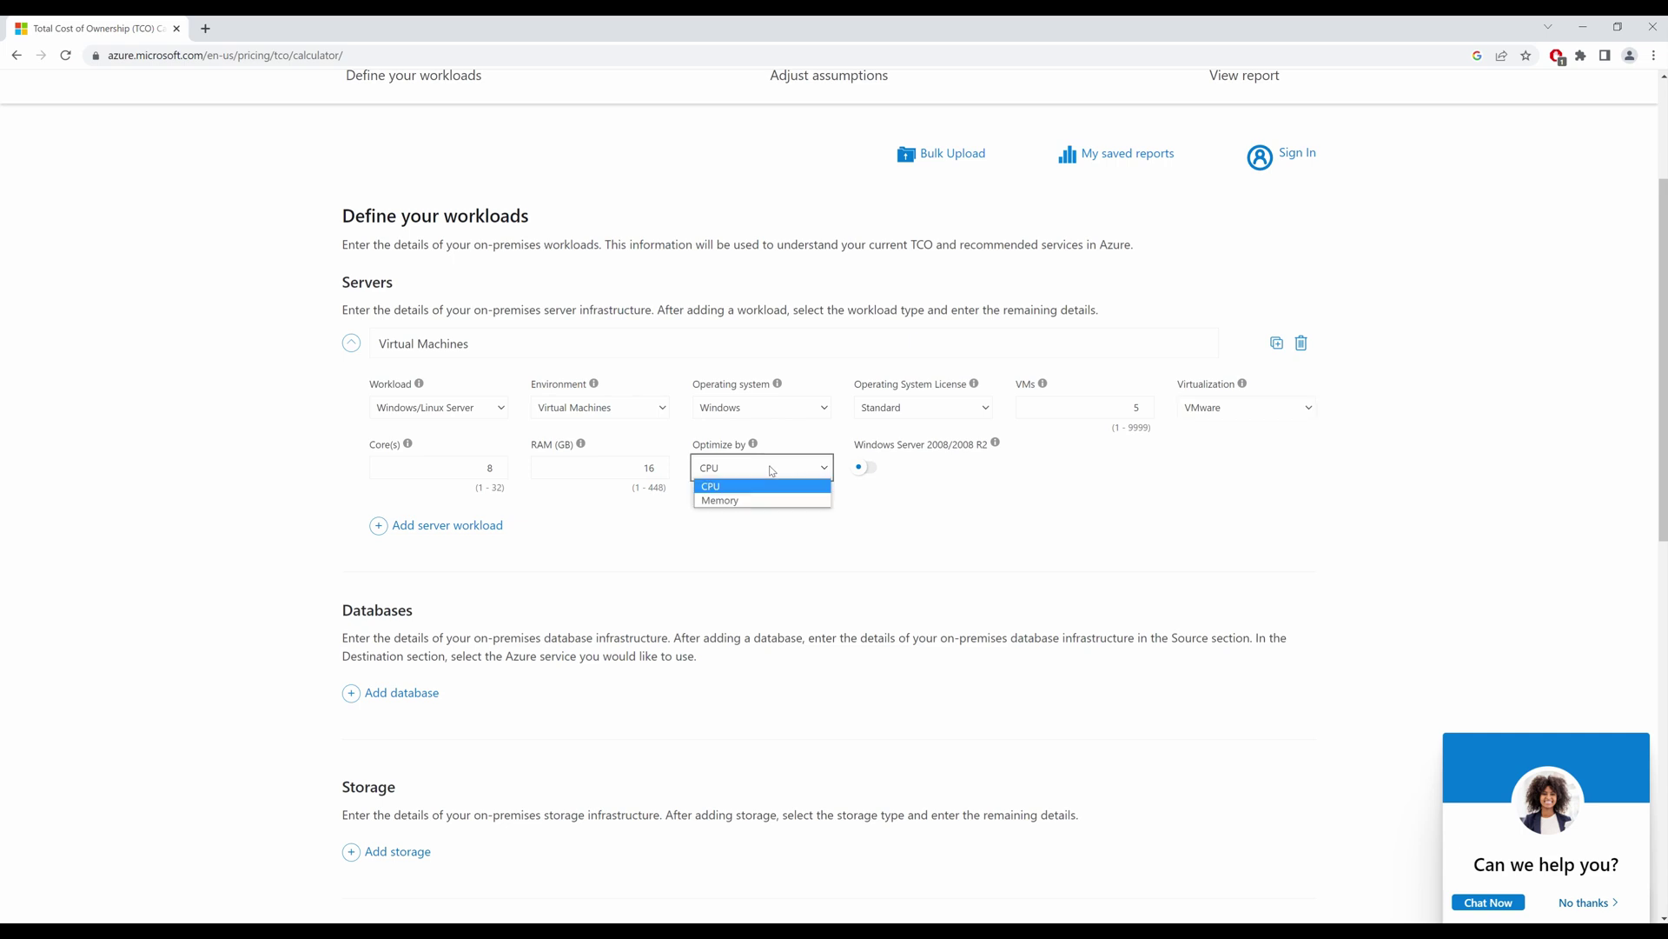
pyautogui.click(755, 501)
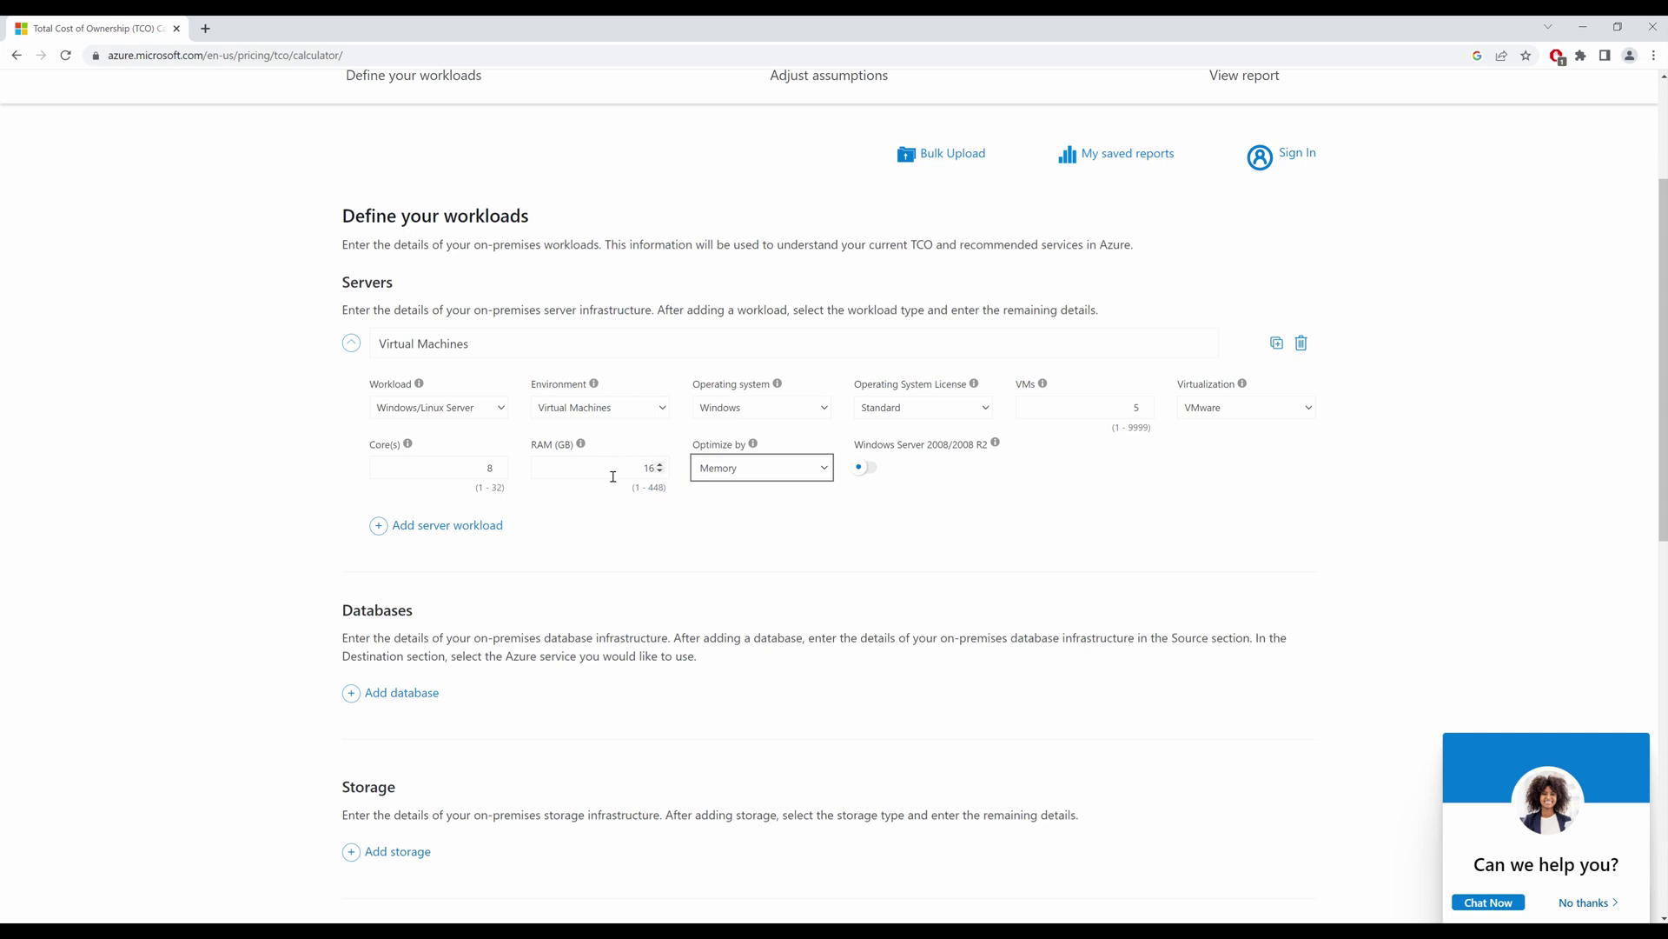
pyautogui.click(783, 475)
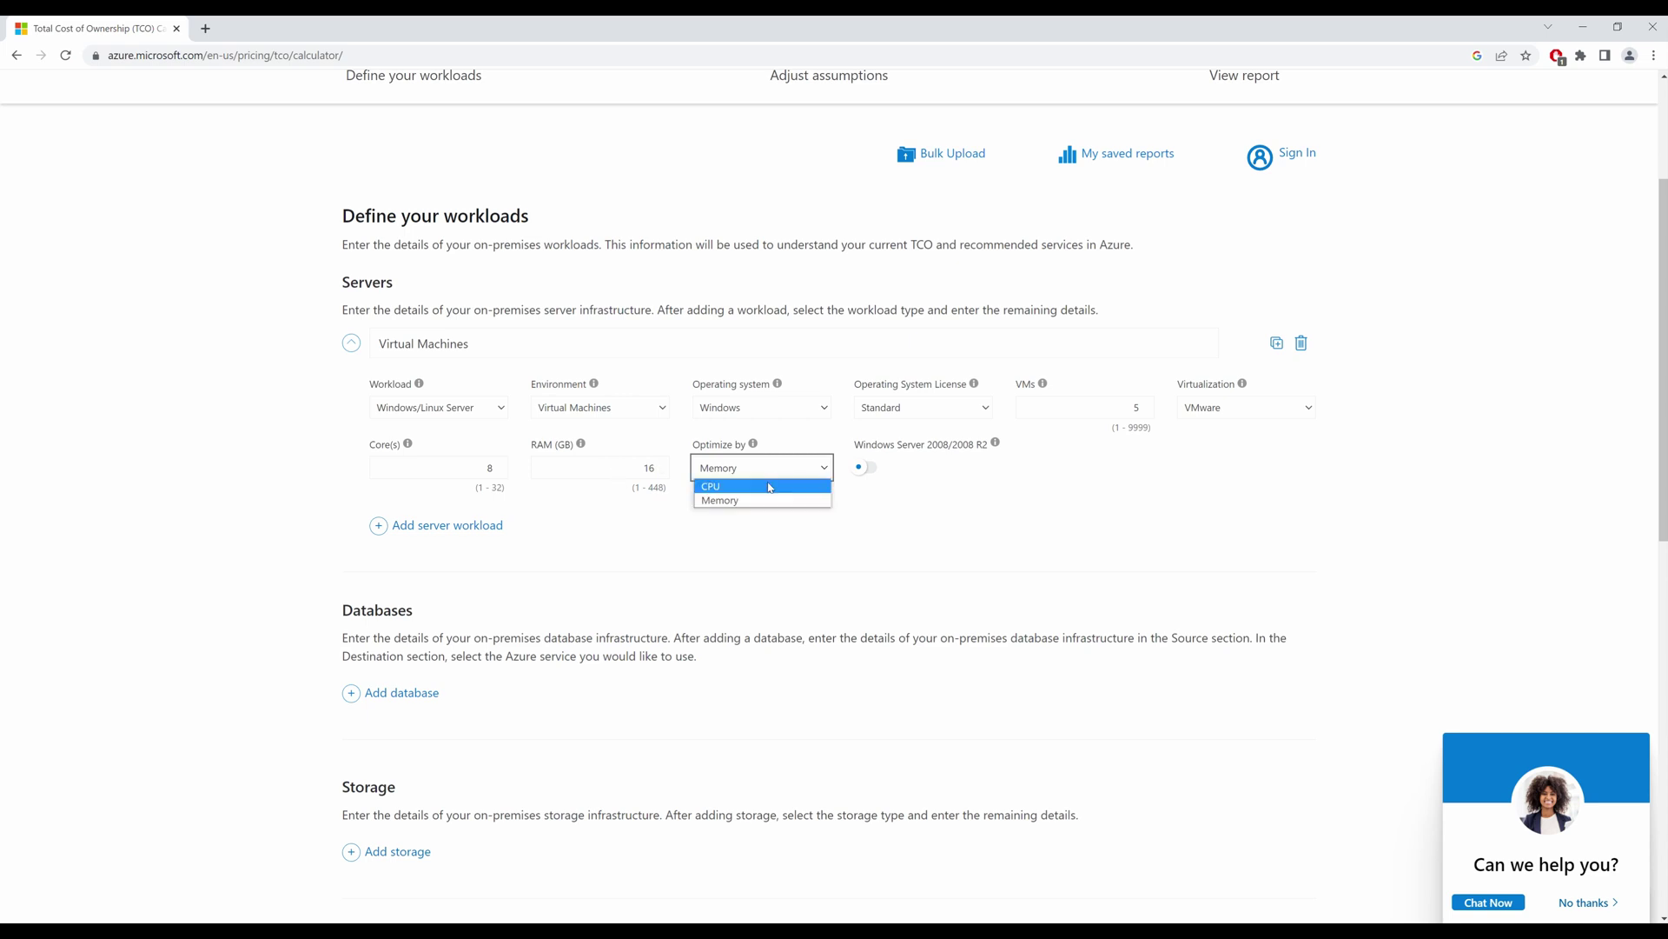
pyautogui.click(760, 488)
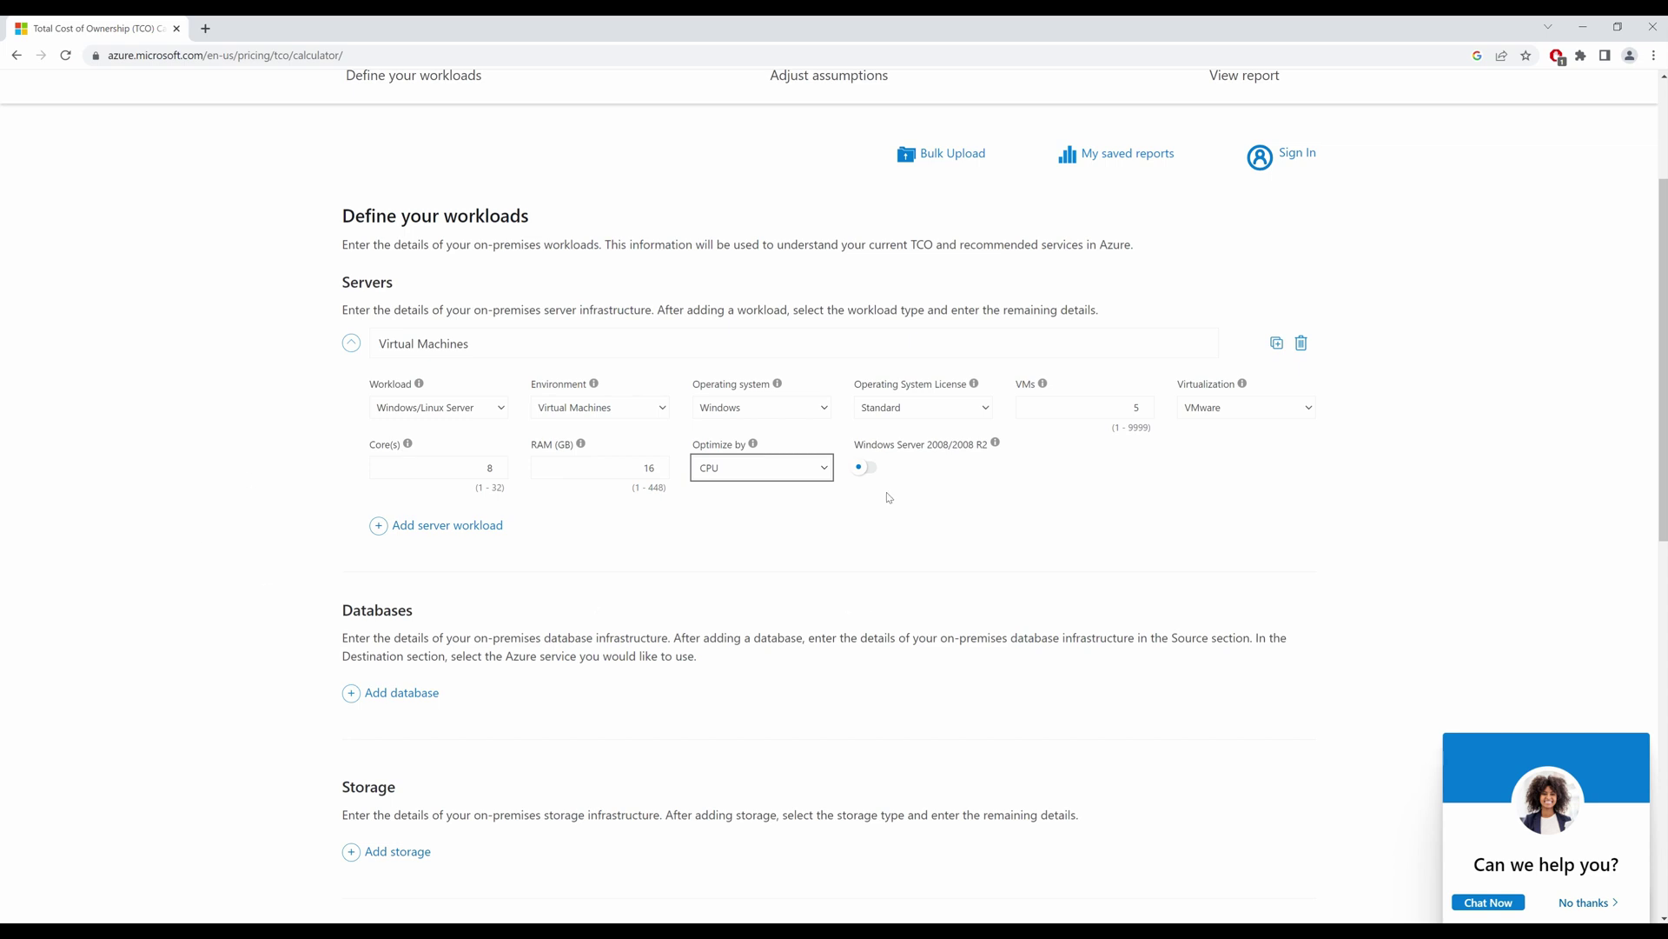
# Step: Add a database workload and remove the accidentally added Workload 2 server form
pyautogui.scroll(-3, 882, 534)
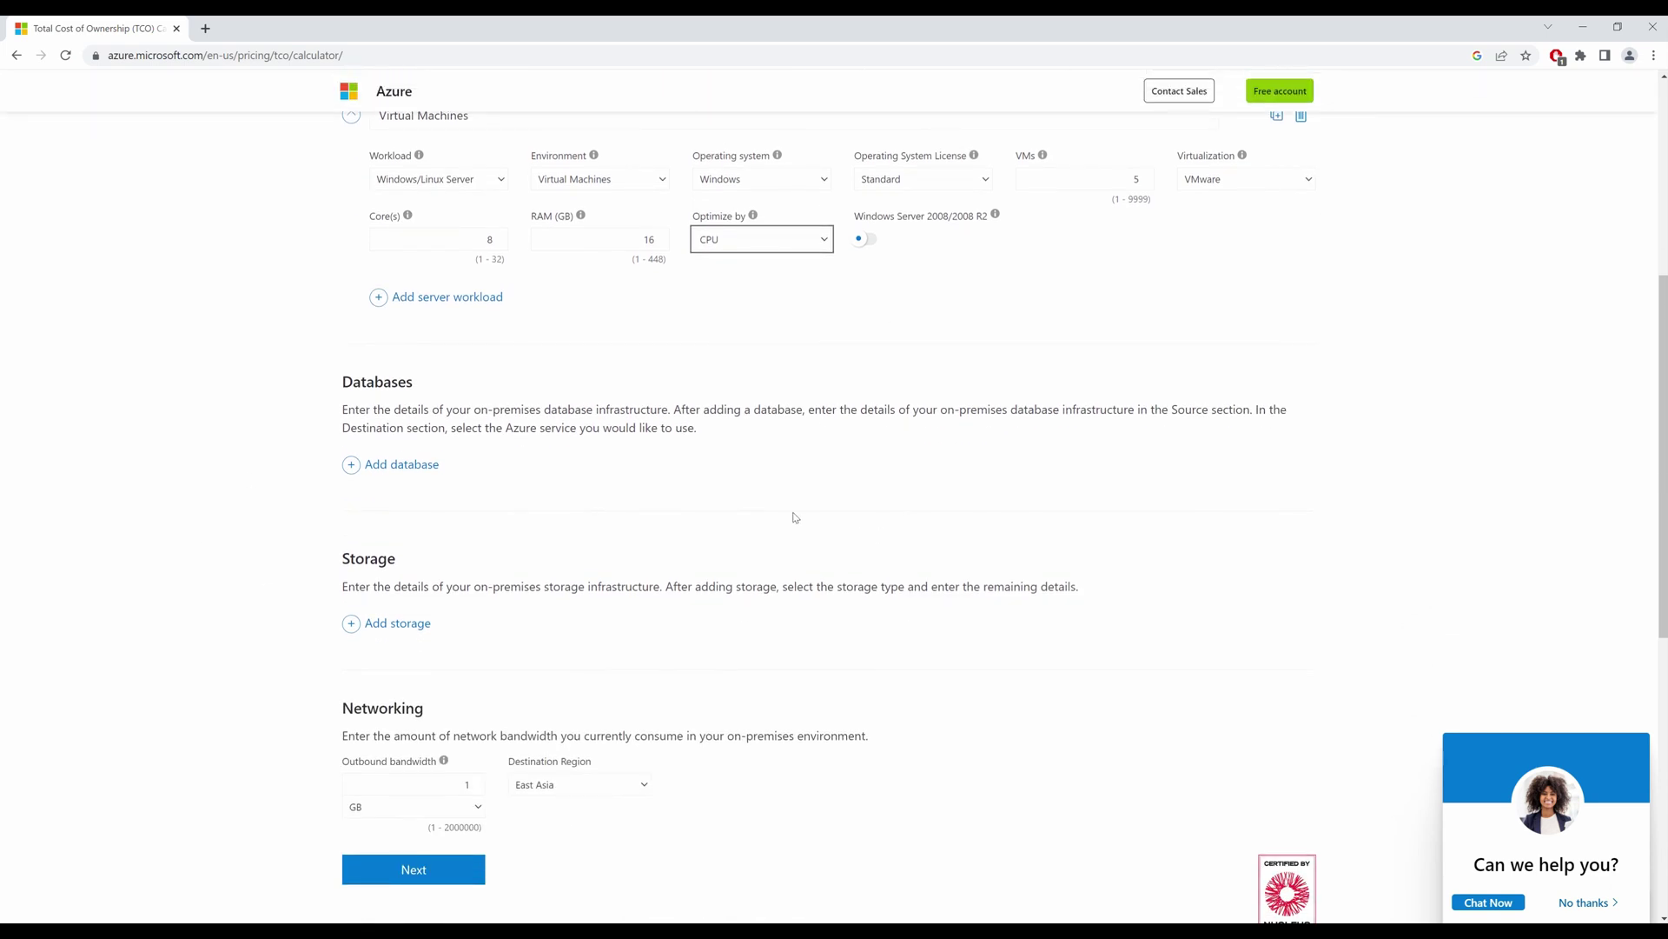
pyautogui.click(385, 470)
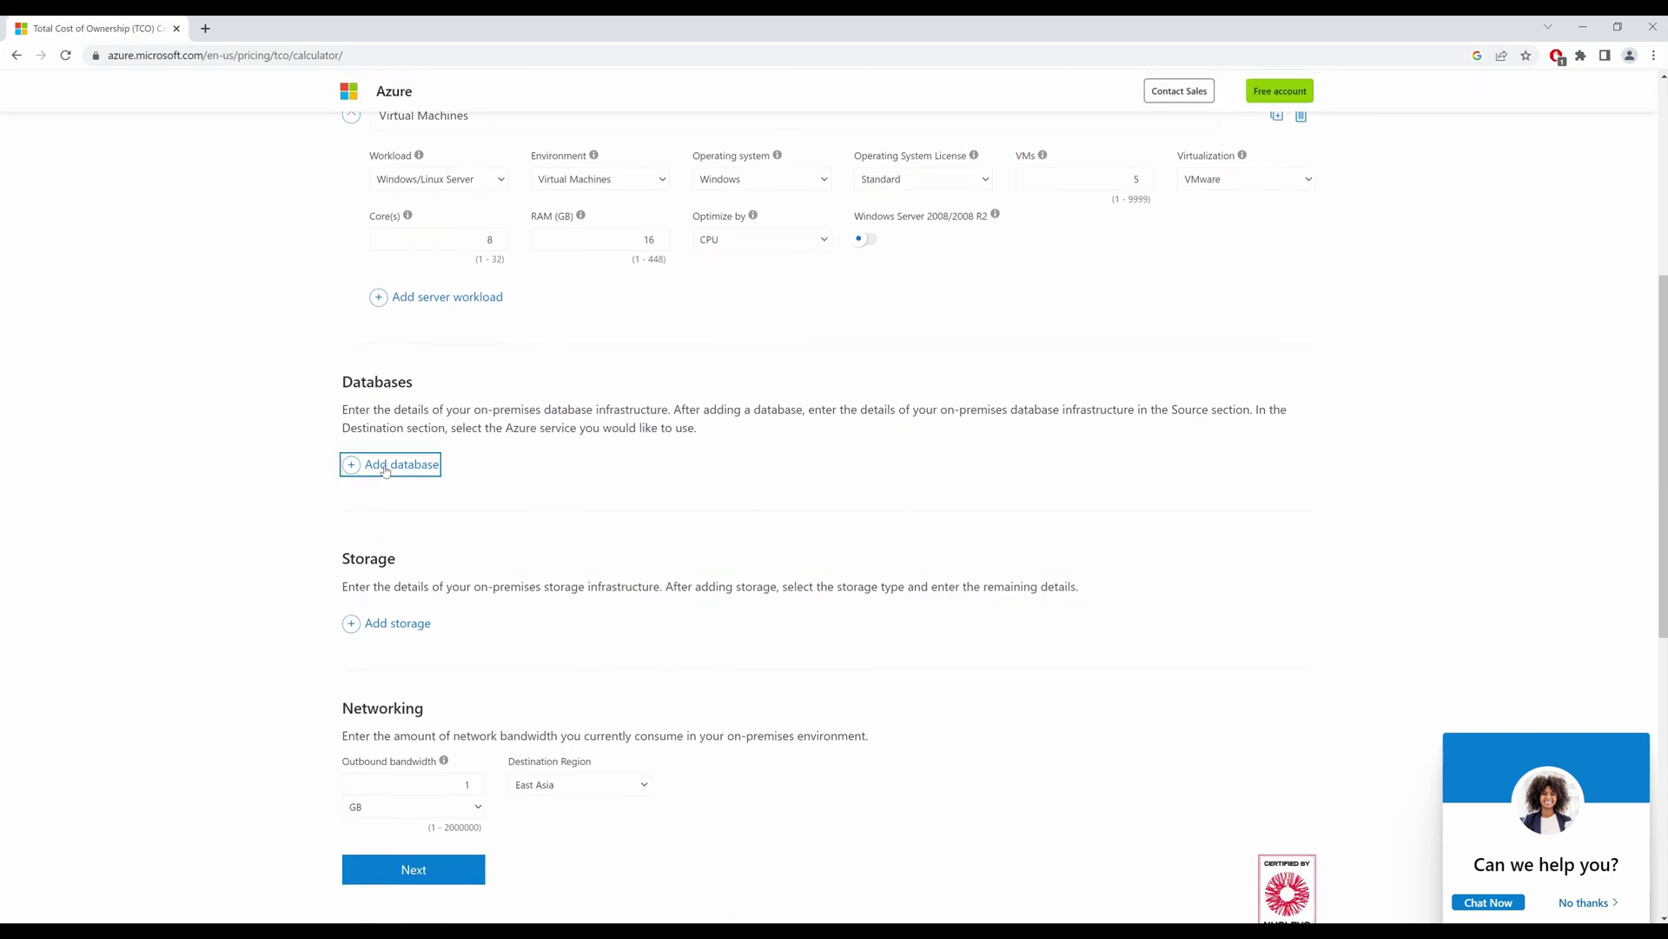
pyautogui.click(424, 306)
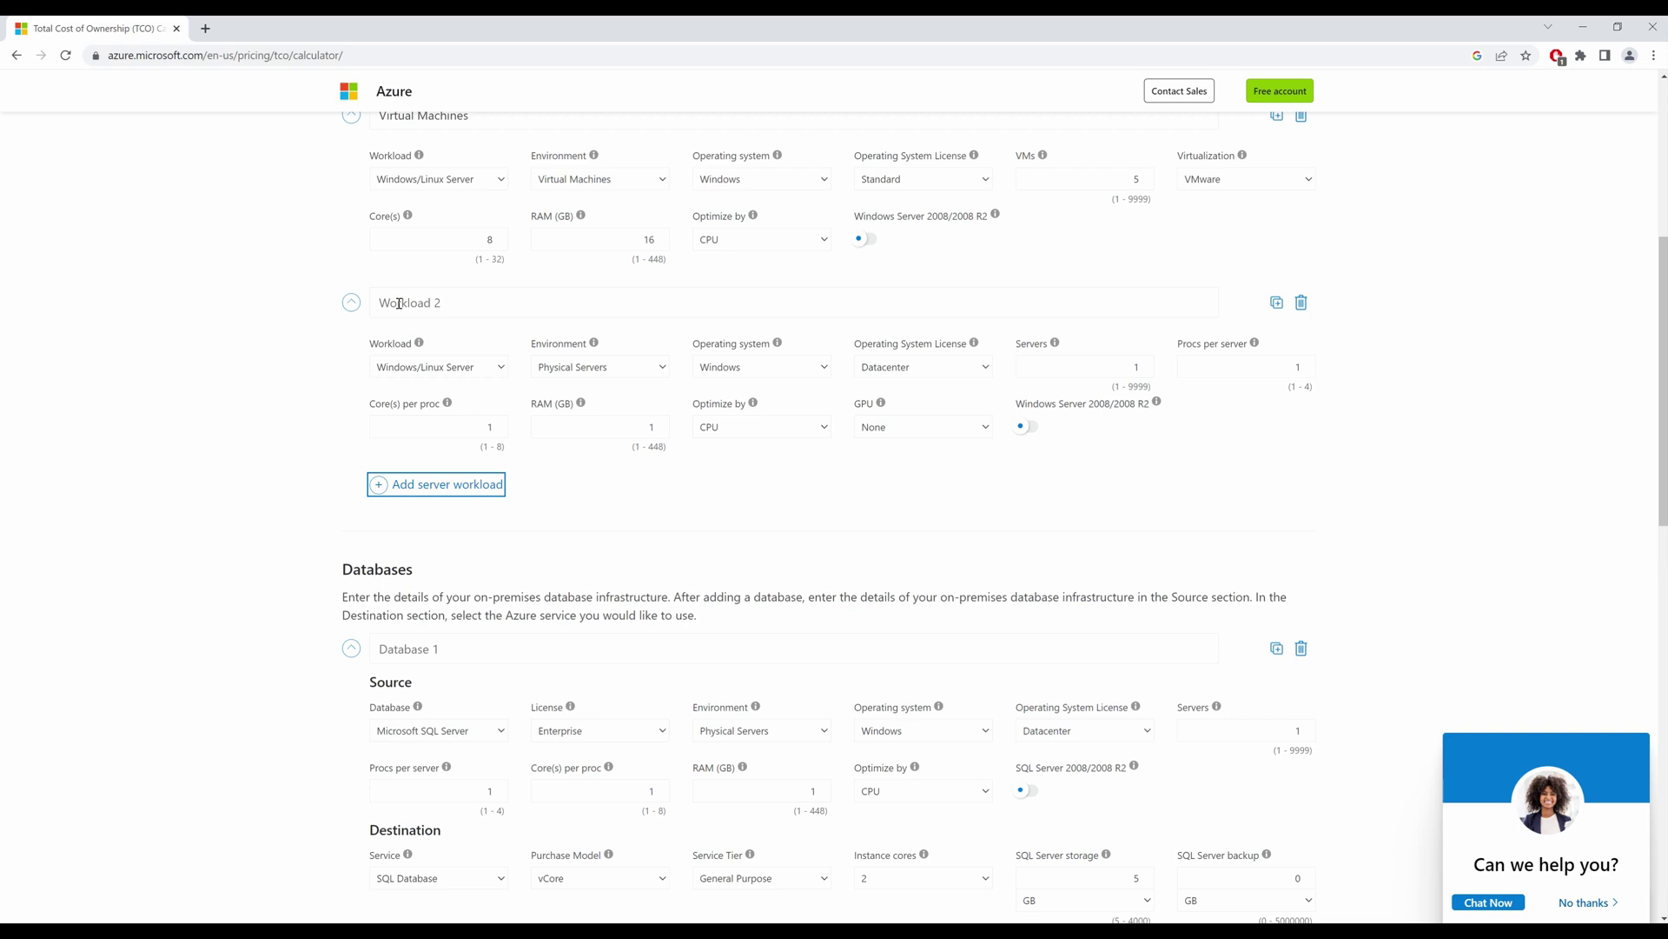
pyautogui.click(1302, 305)
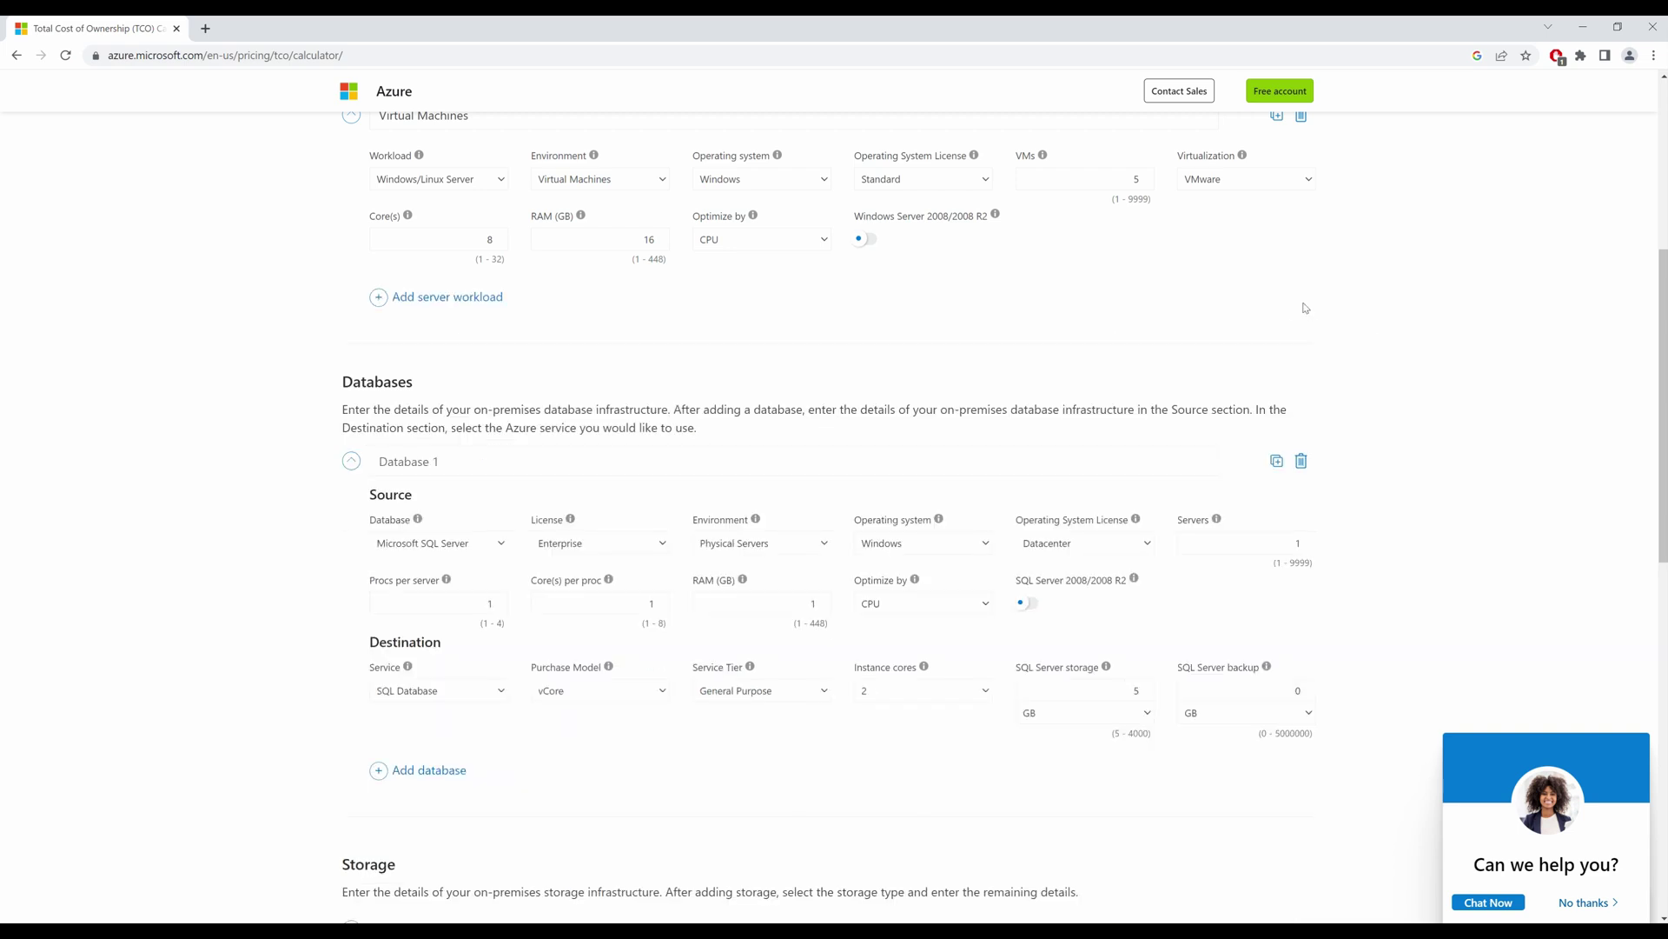
pyautogui.scroll(-1, 465, 400)
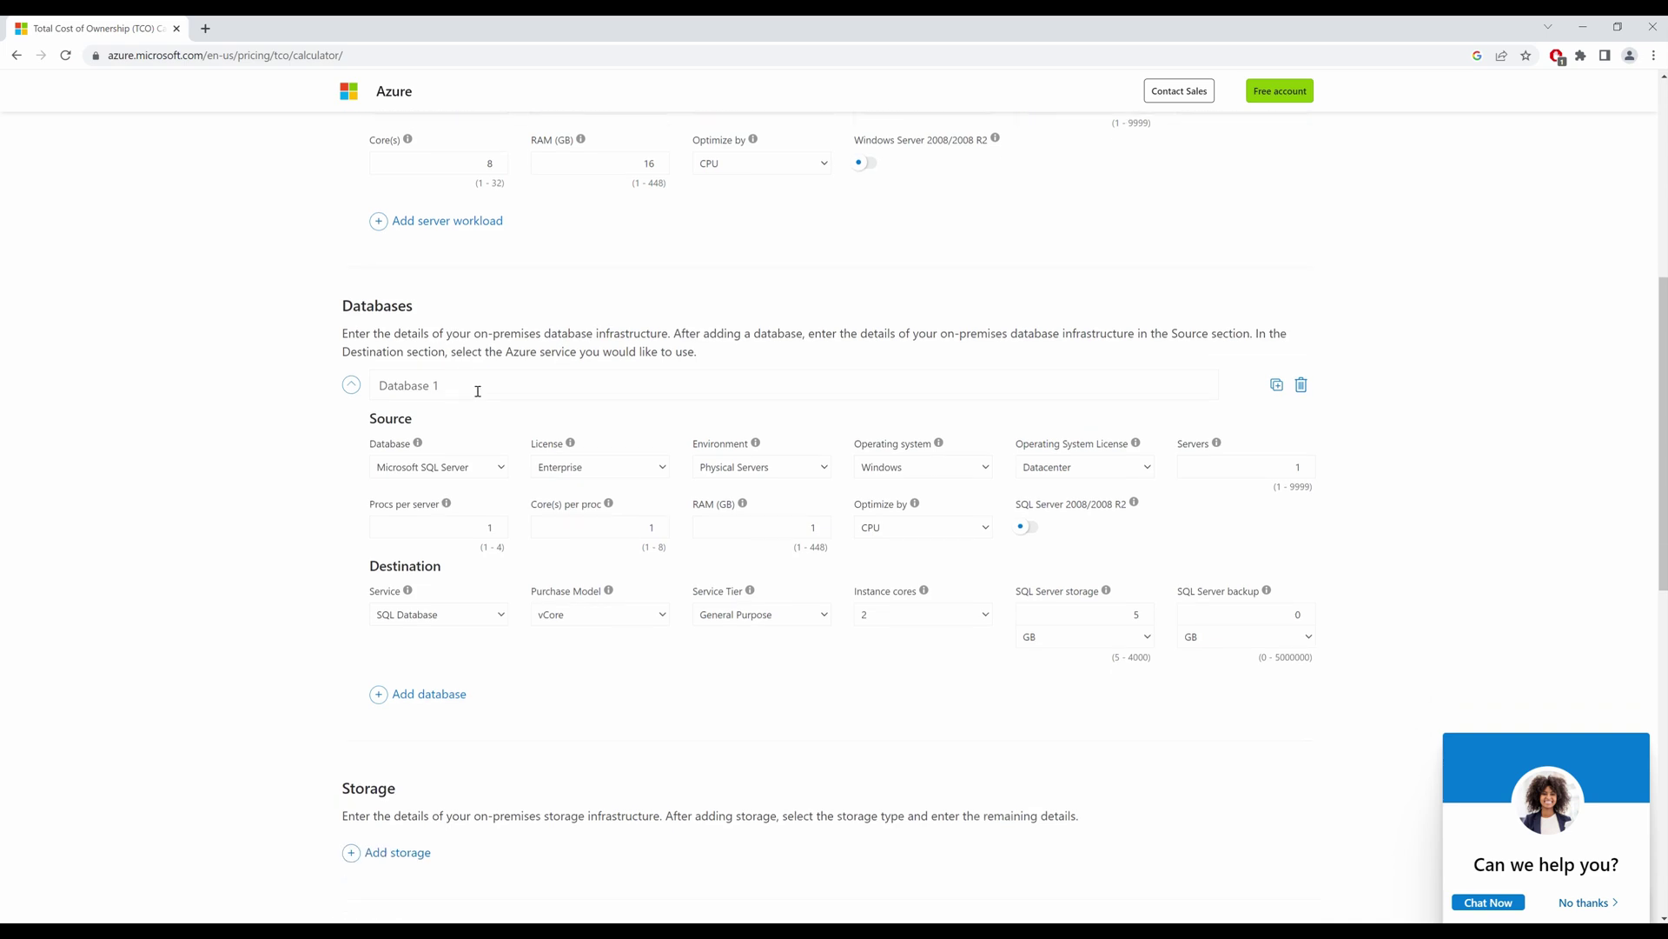
# Step: Set Database 1 to Microsoft SQL Server, Standard license, Virtual Machines environment, Standard OS license
pyautogui.click(467, 473)
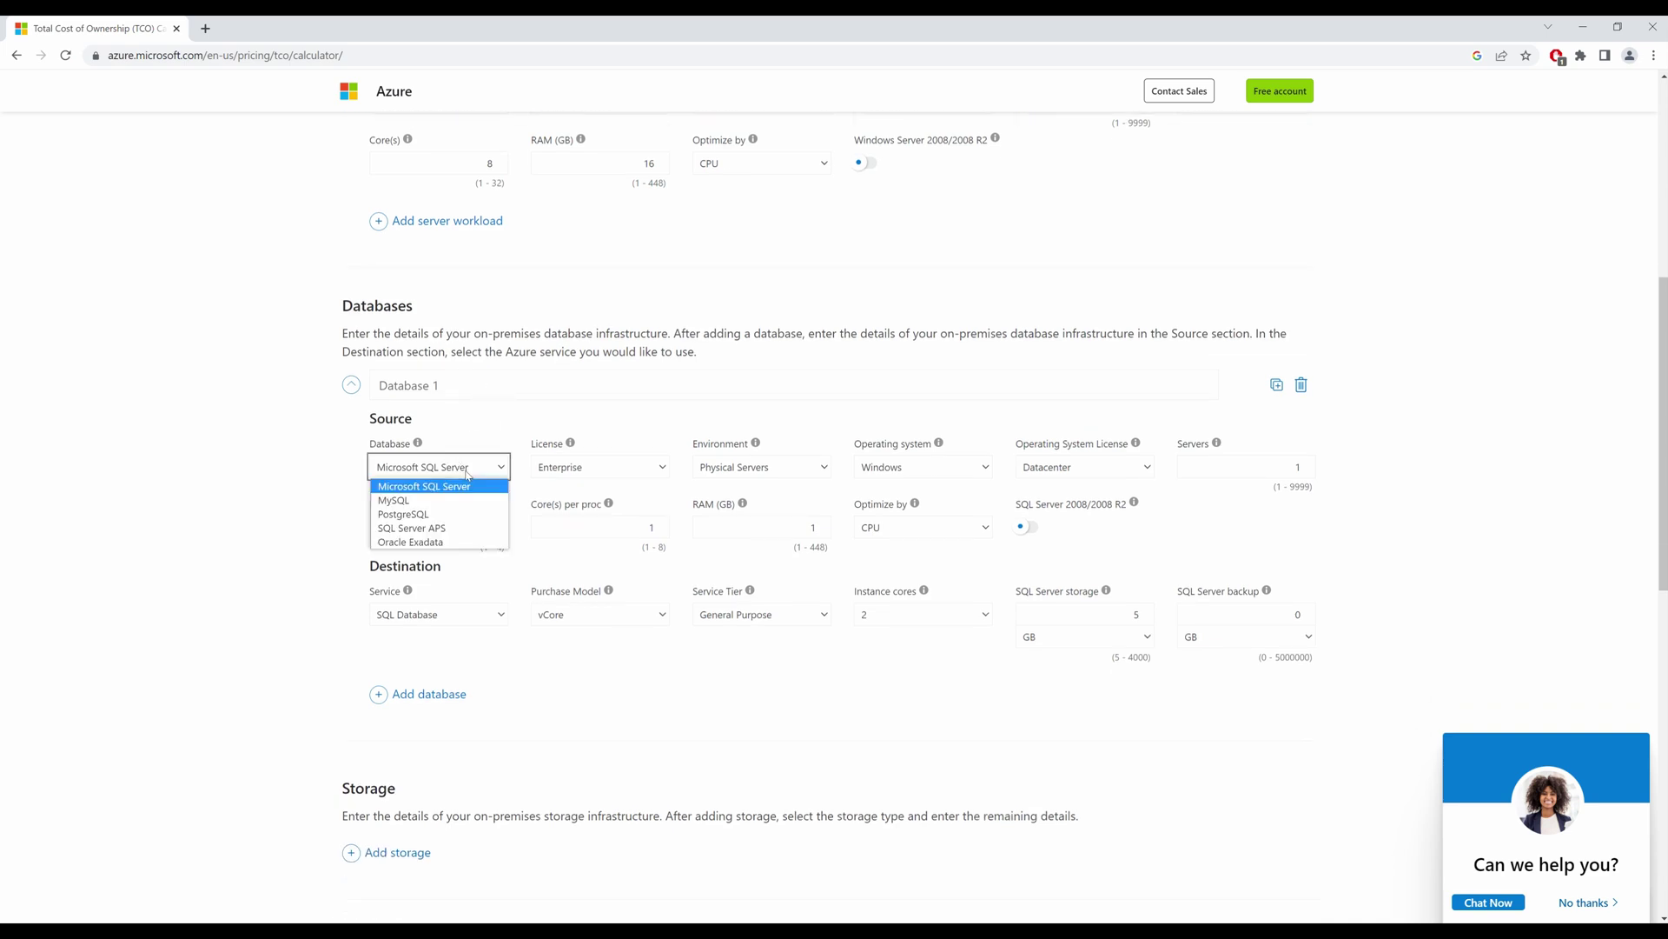
pyautogui.click(475, 490)
pyautogui.click(636, 477)
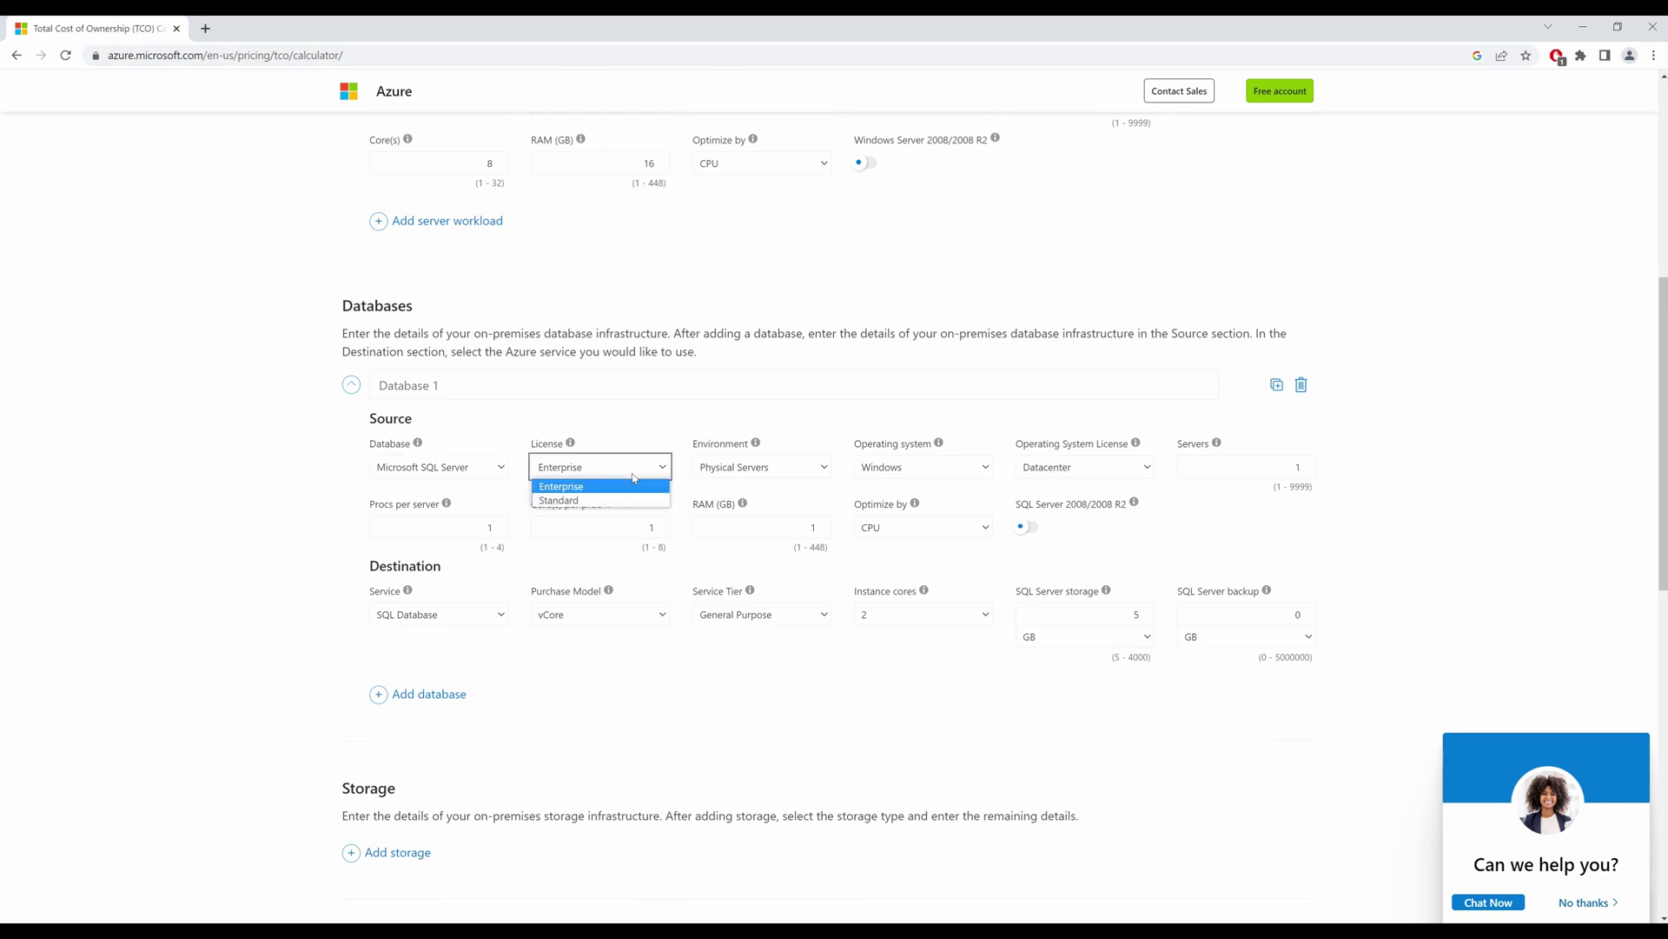
pyautogui.click(596, 503)
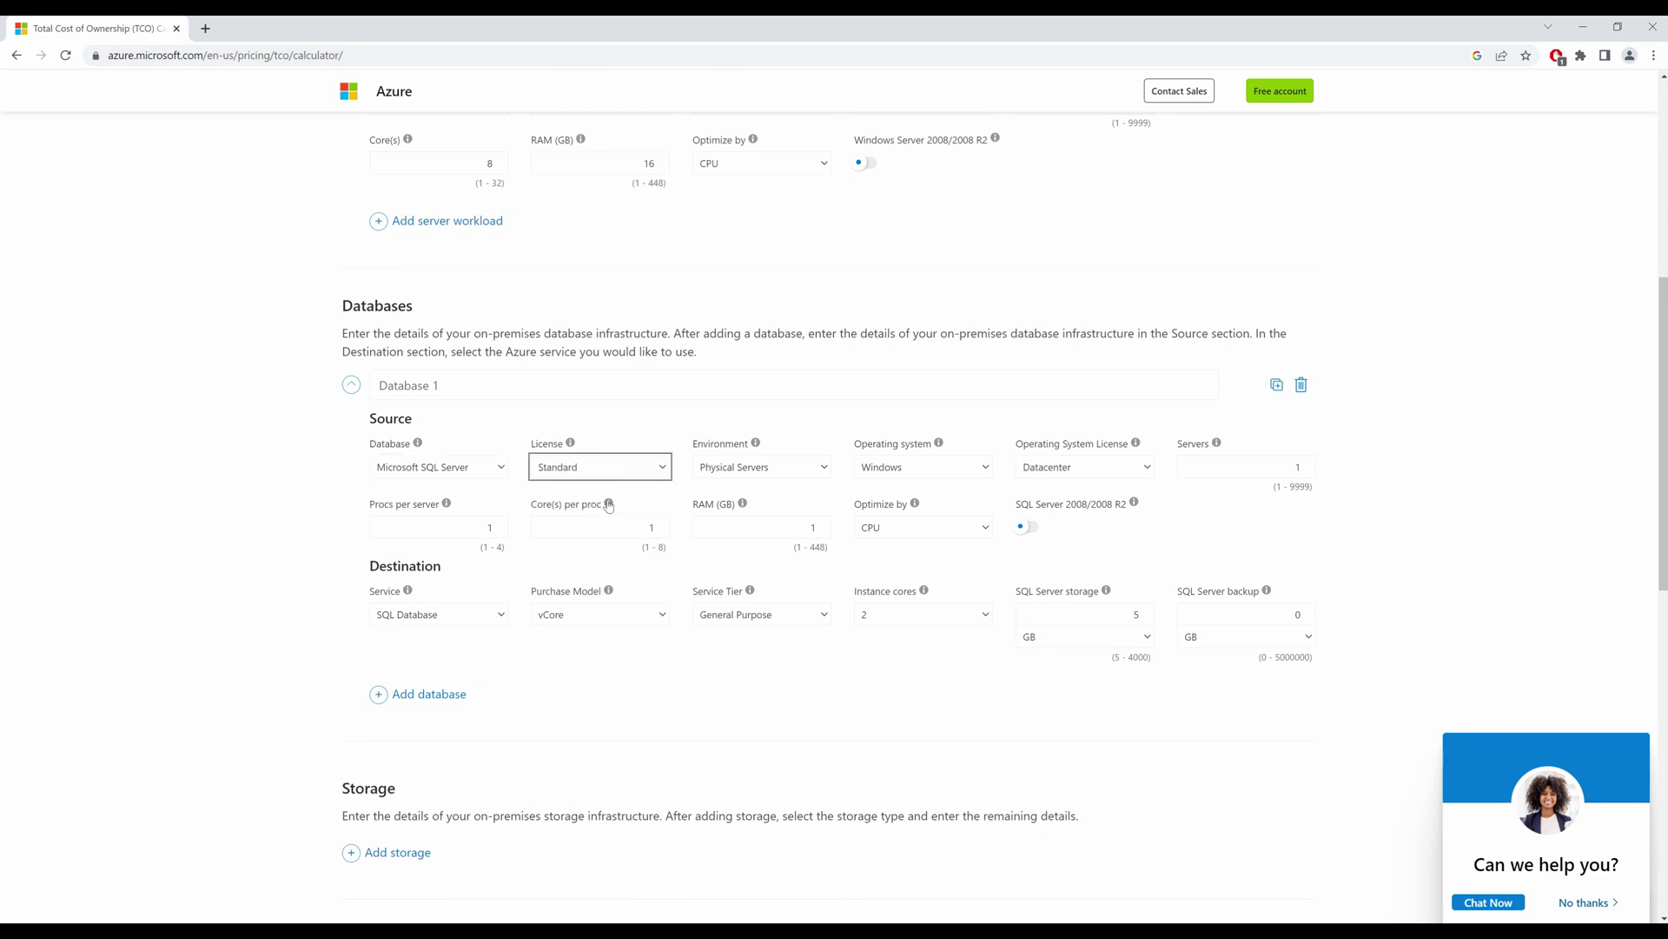
pyautogui.click(793, 475)
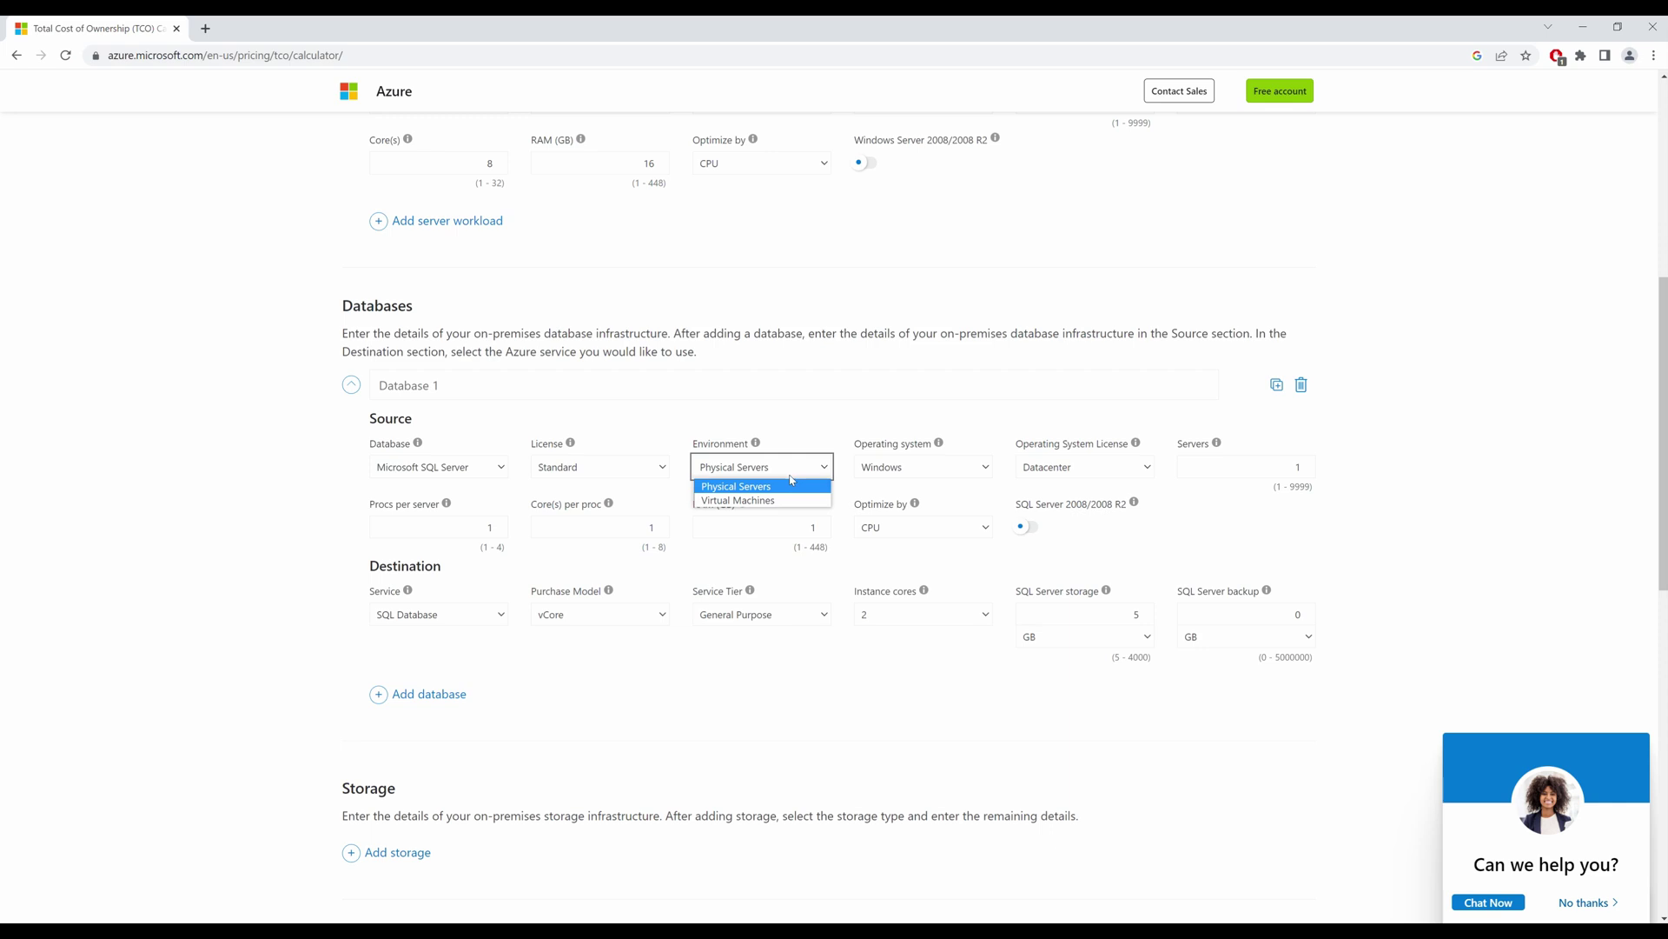
pyautogui.click(776, 501)
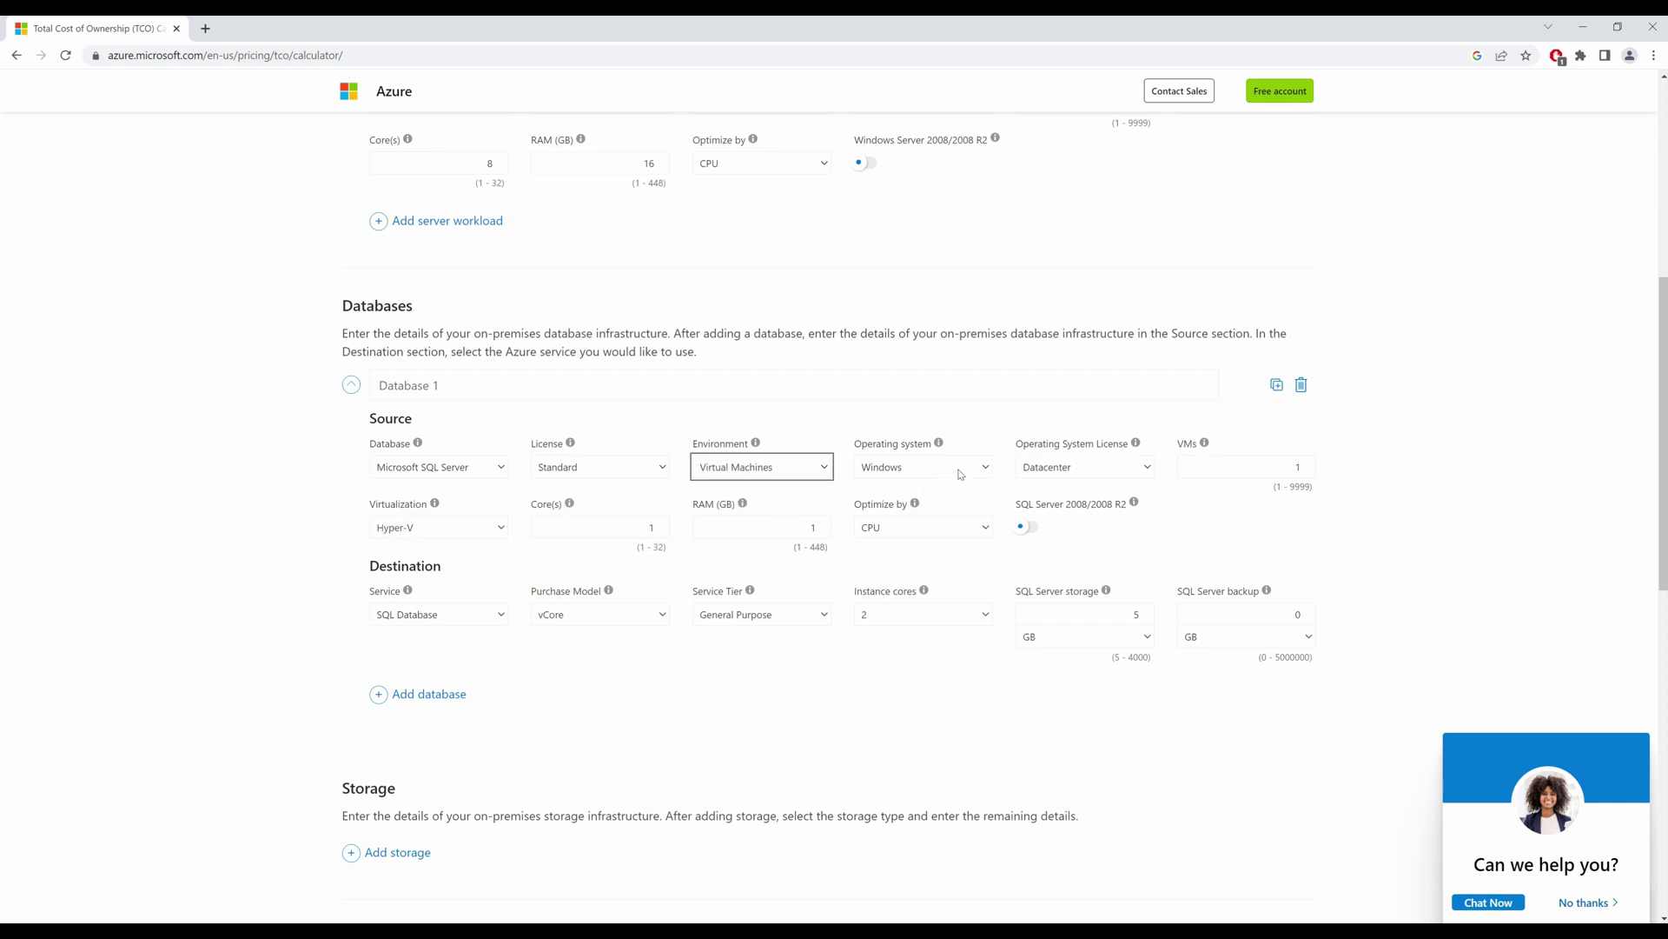
pyautogui.click(1118, 470)
pyautogui.click(1055, 503)
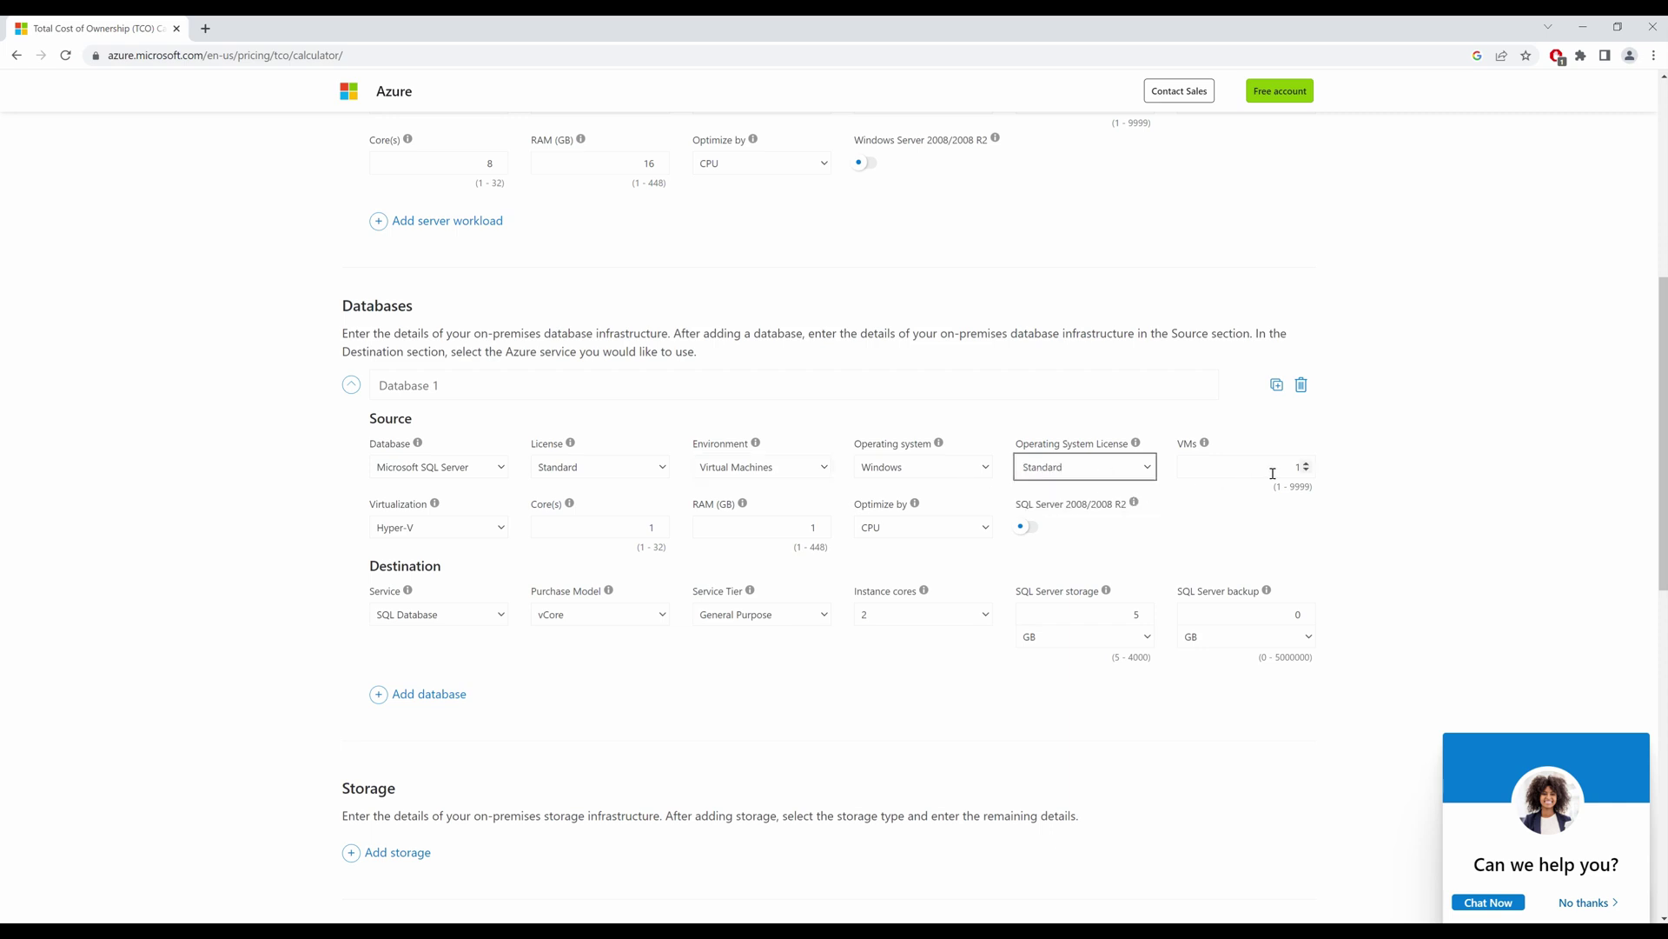
# Step: Choose VMware virtualization with 8 cores and 32 GB RAM for the database
pyautogui.click(424, 530)
pyautogui.click(441, 545)
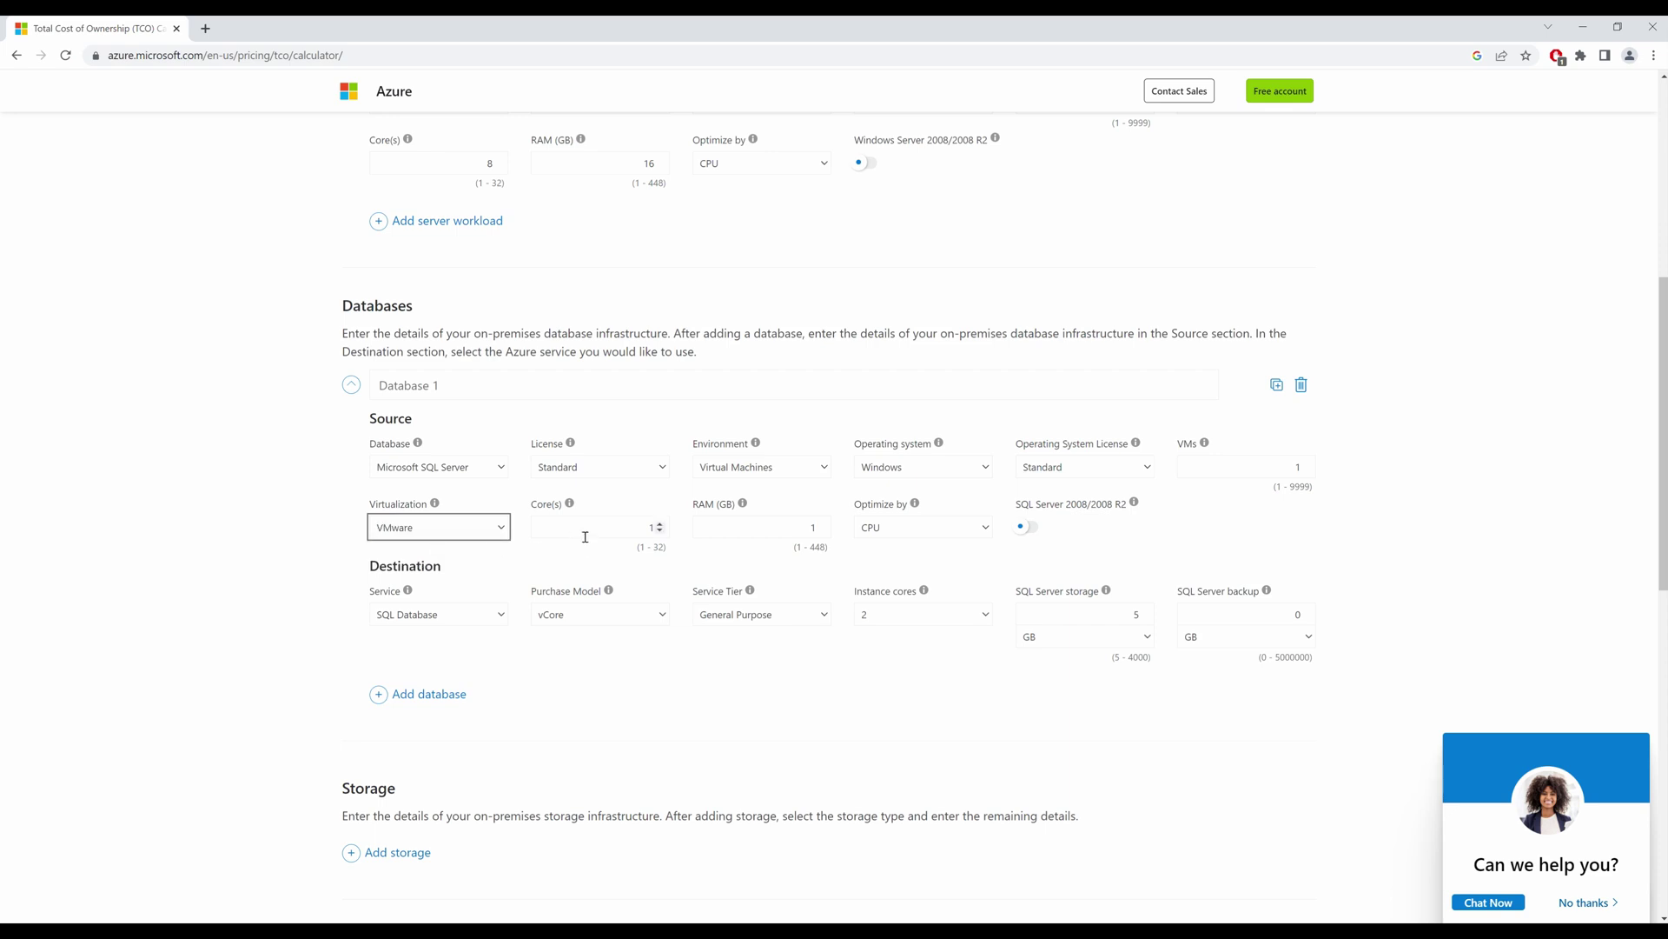
pyautogui.press('Tab')
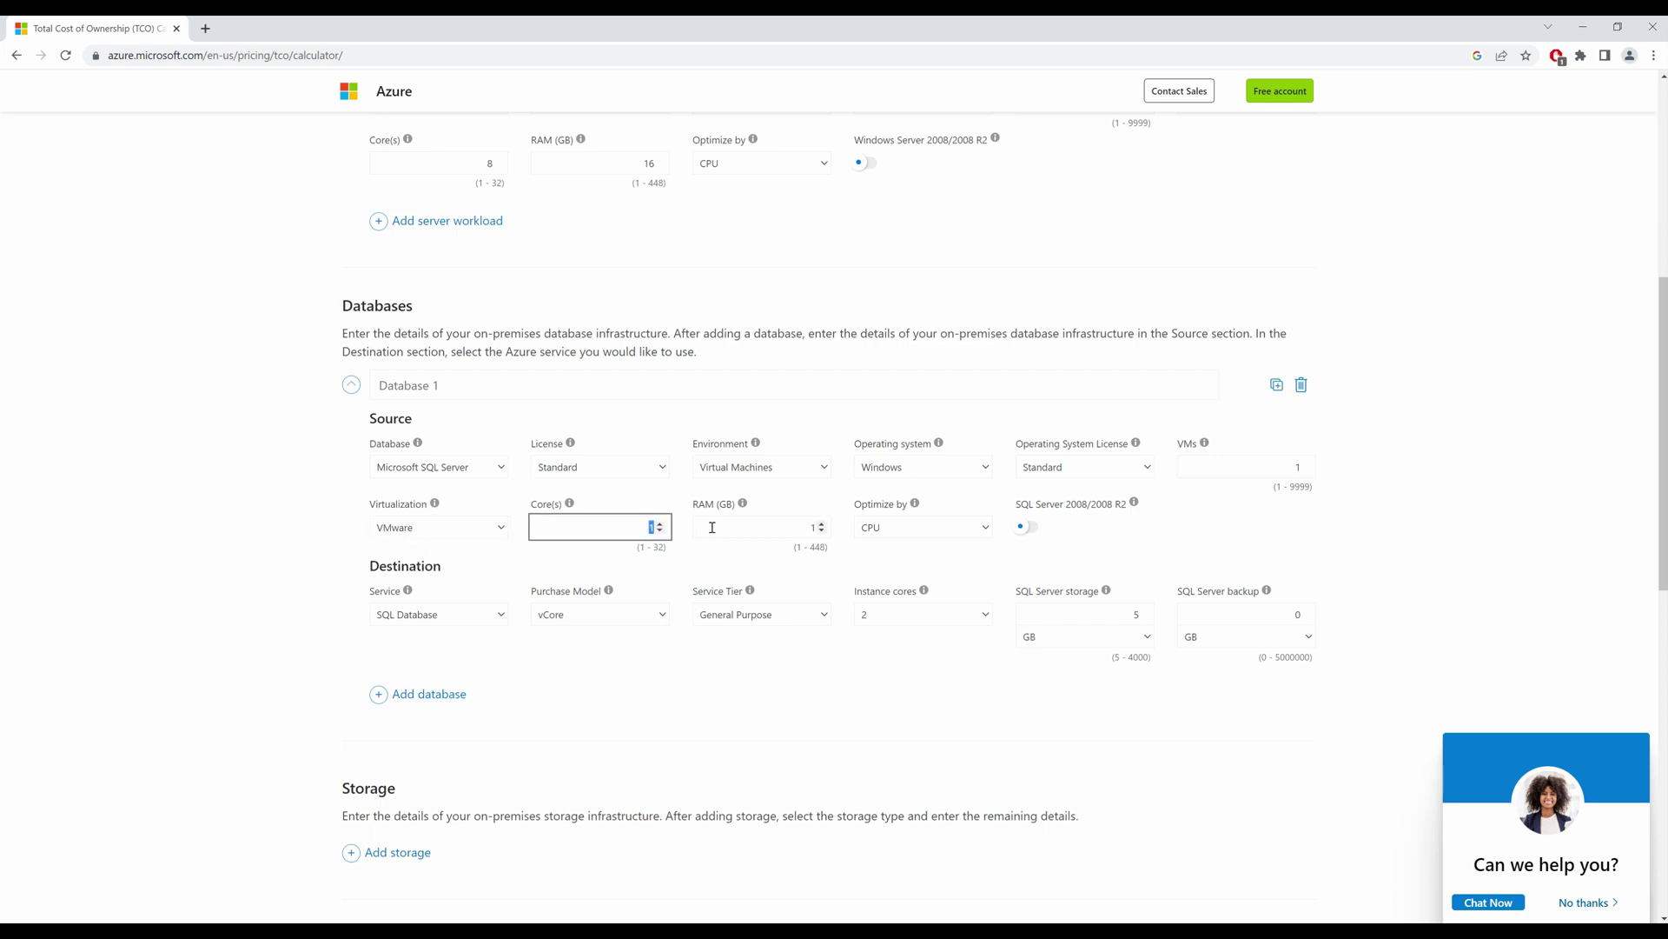
pyautogui.write('8')
pyautogui.press('Tab')
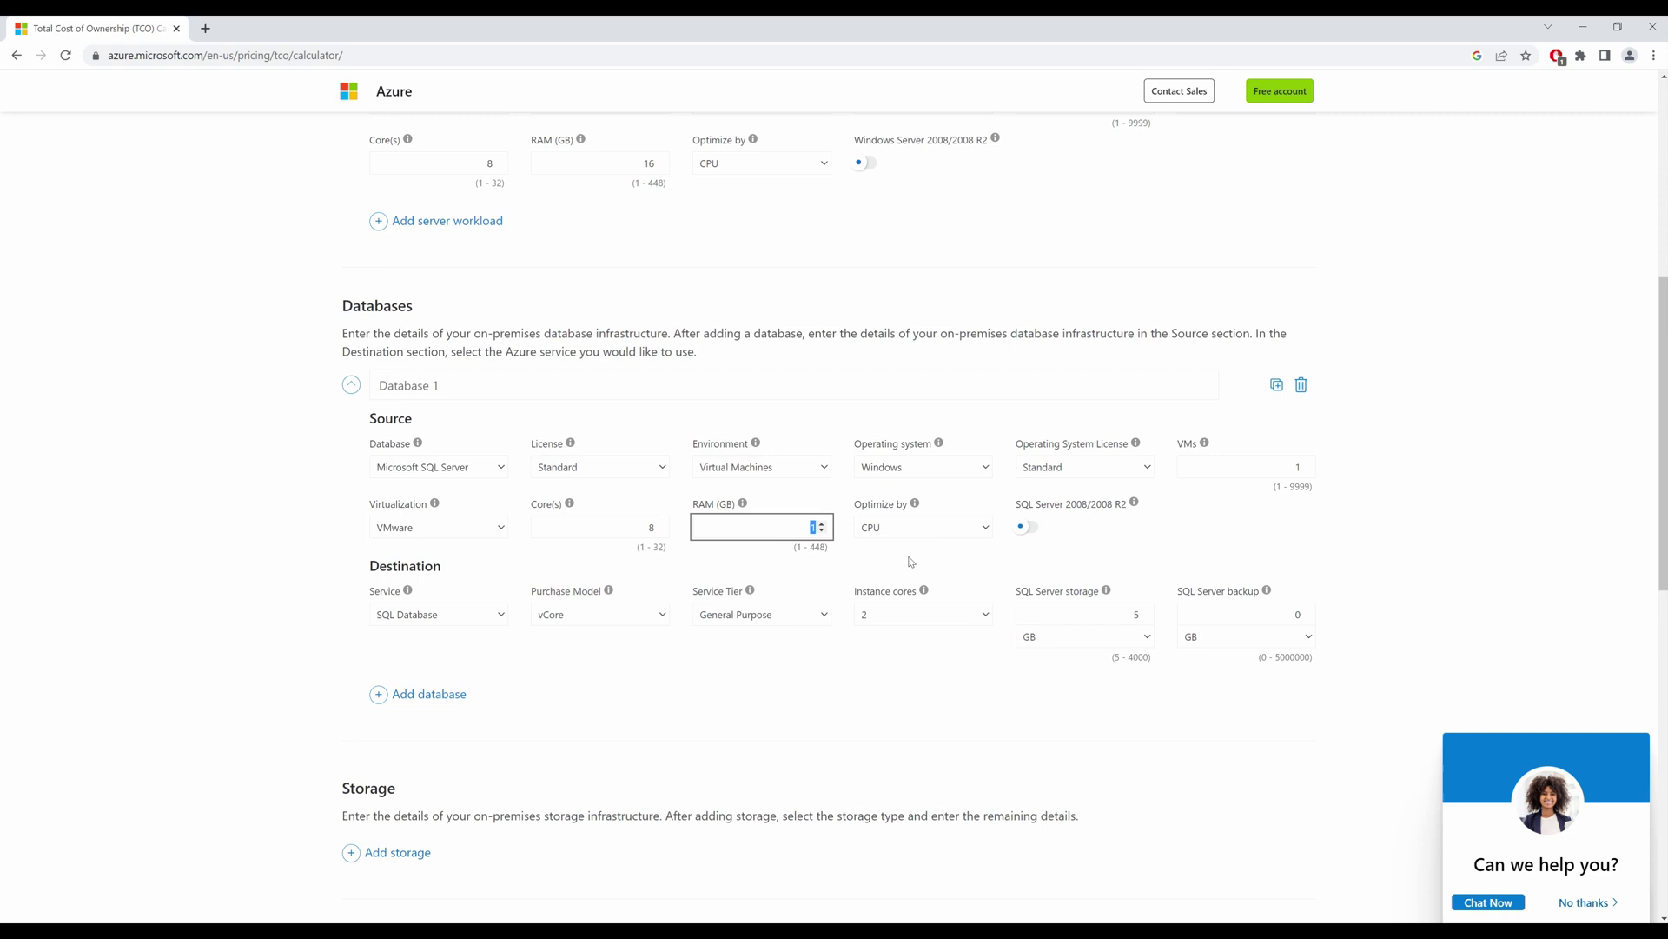
pyautogui.write('32')
# Step: Target SQL Database Managed Instance, General Purpose tier, with 100 GB SQL Server backup
pyautogui.click(453, 622)
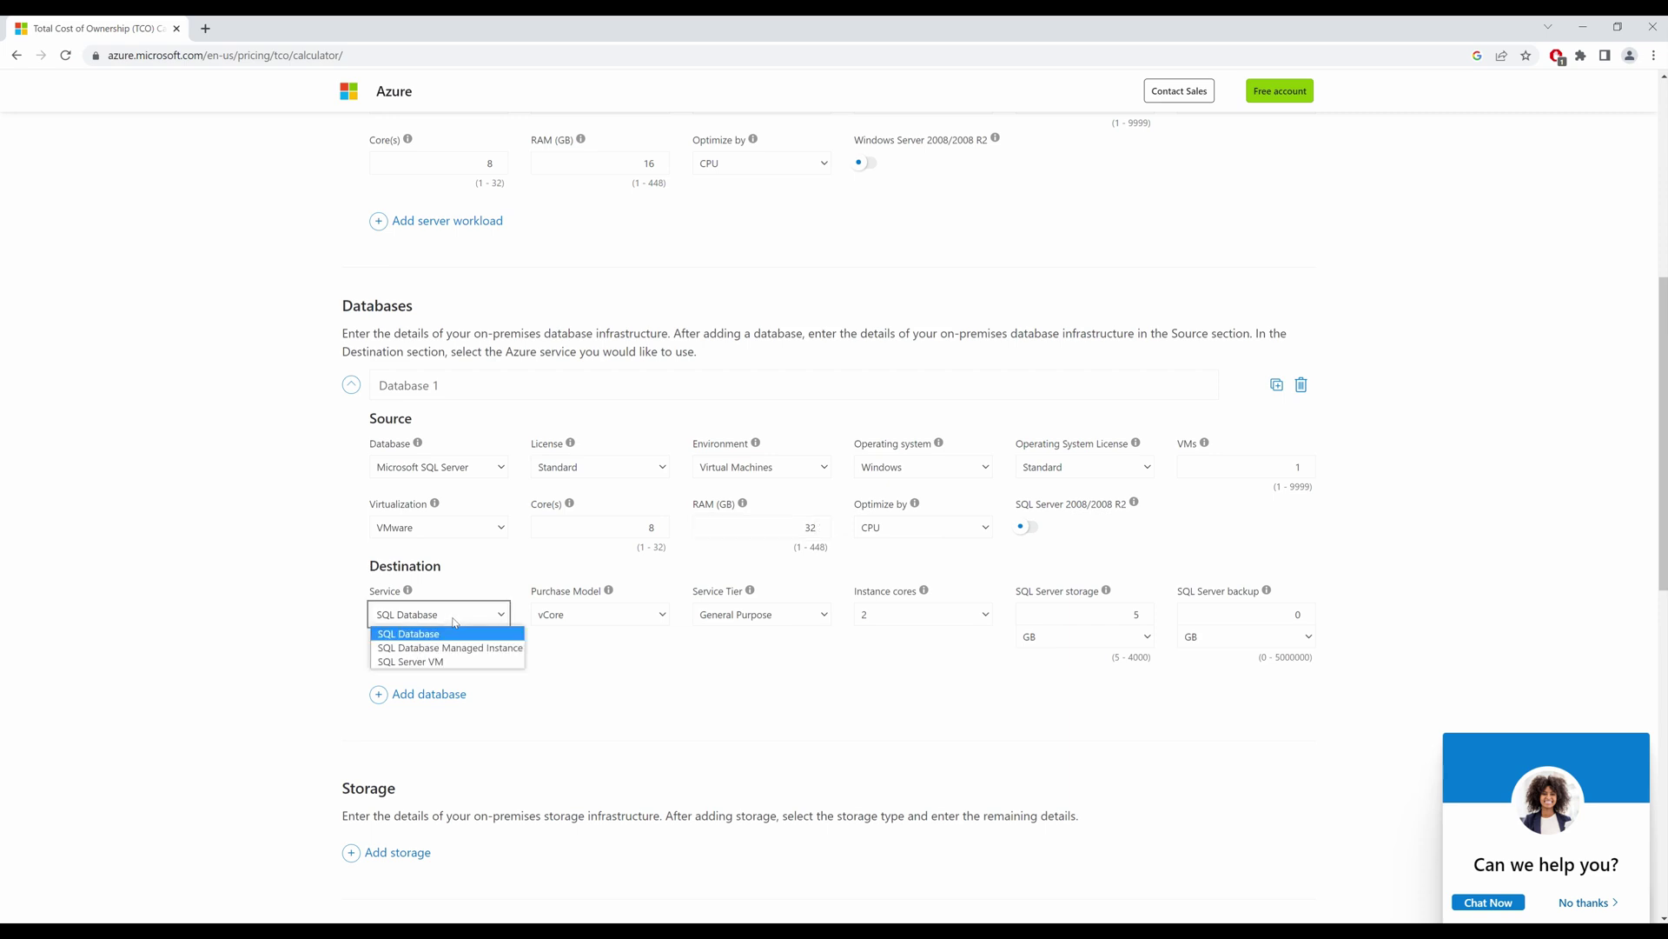
pyautogui.click(492, 655)
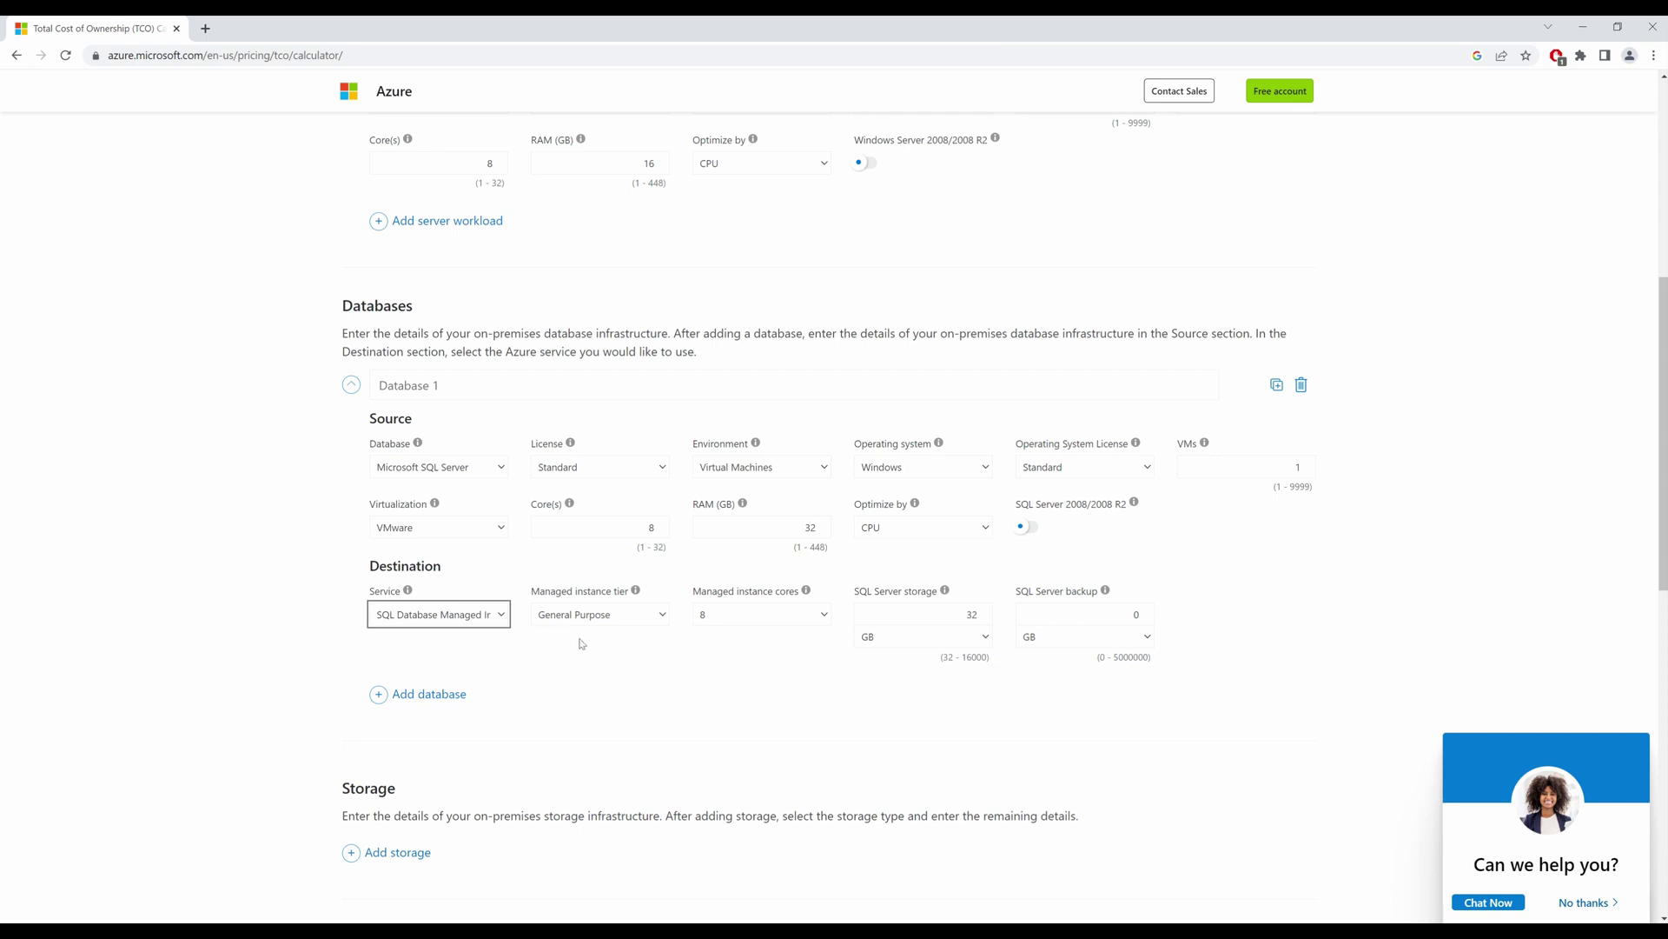
pyautogui.click(635, 621)
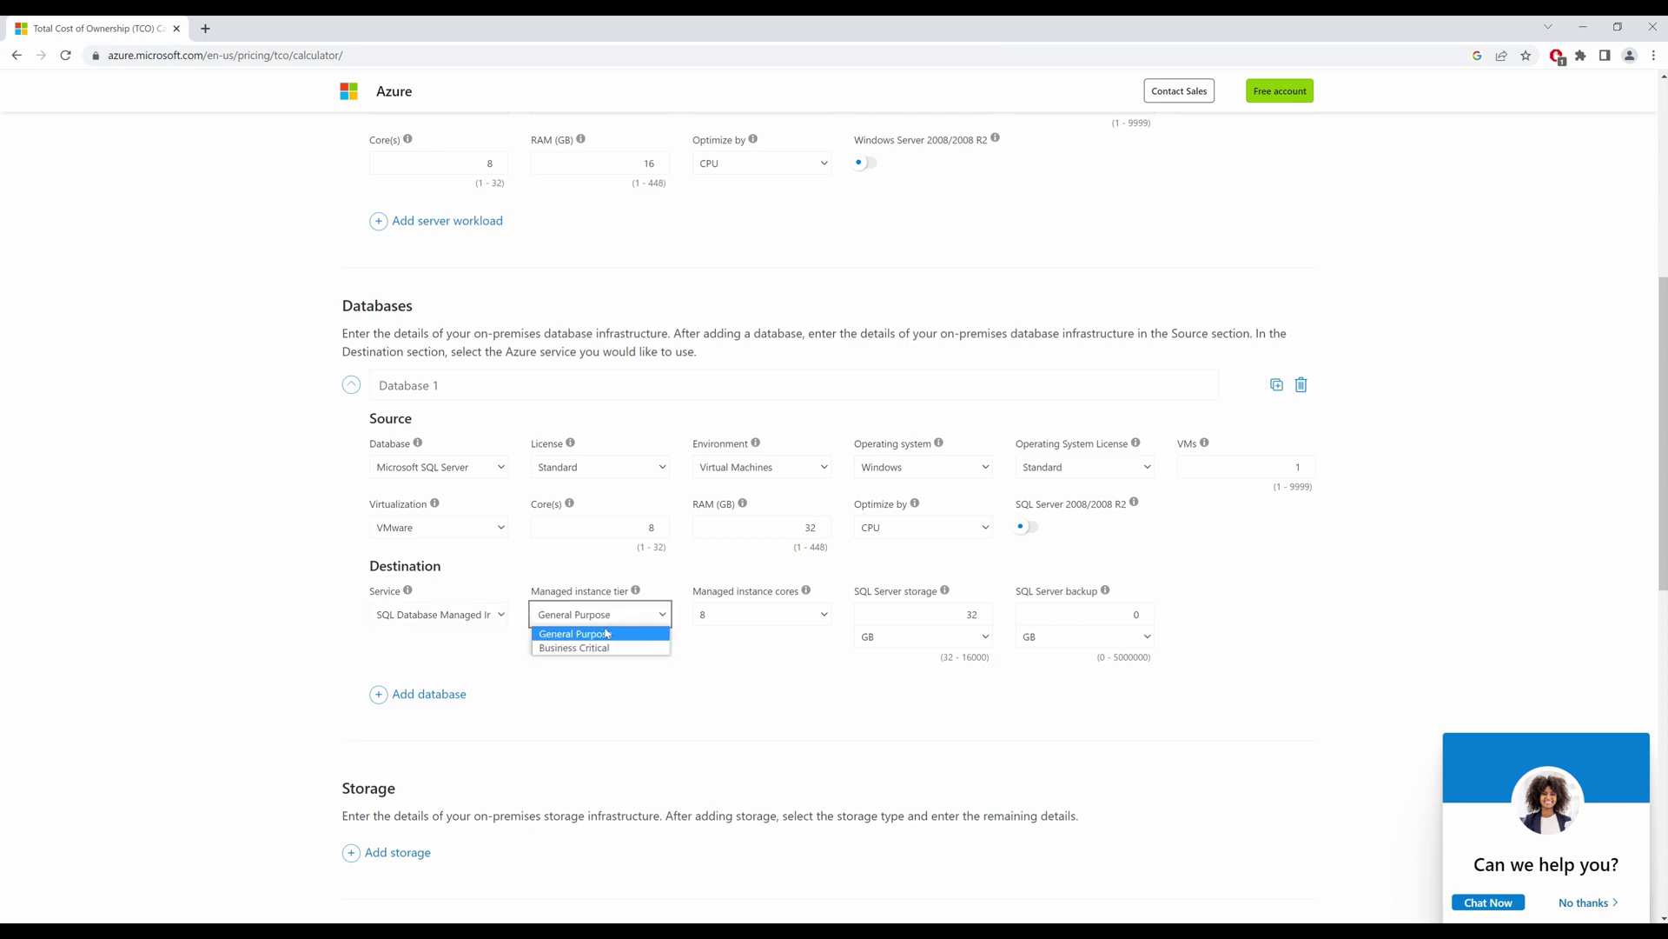
pyautogui.click(674, 649)
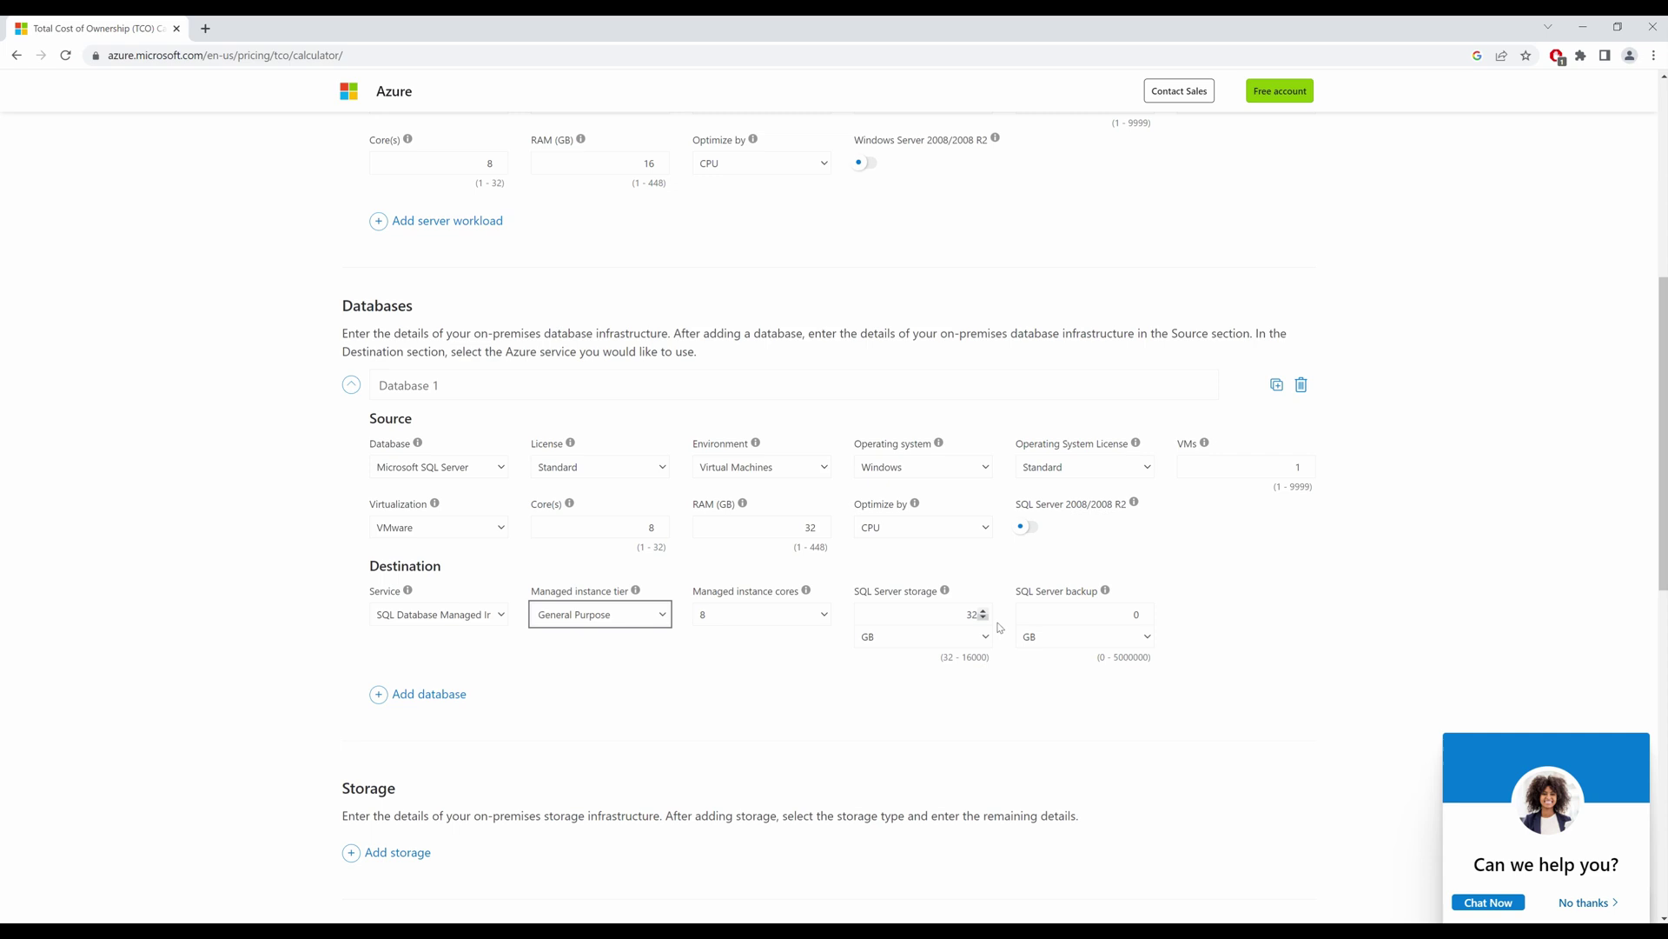
pyautogui.doubleClick(1107, 616)
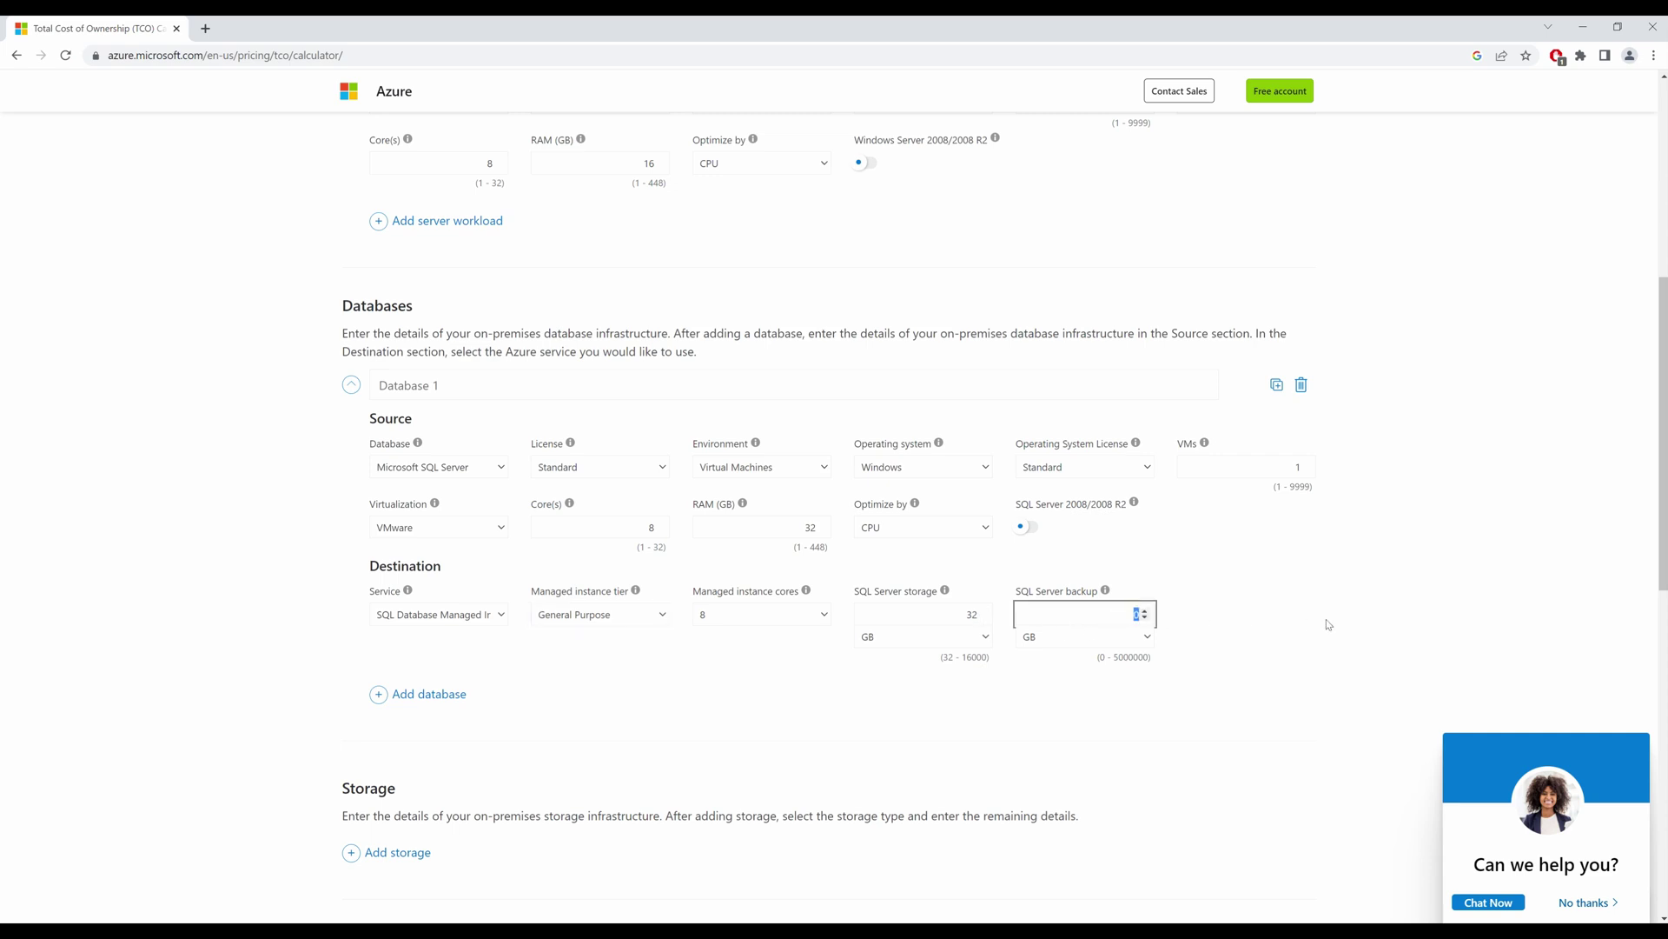
pyautogui.write('100')
pyautogui.scroll(-3, 1238, 613)
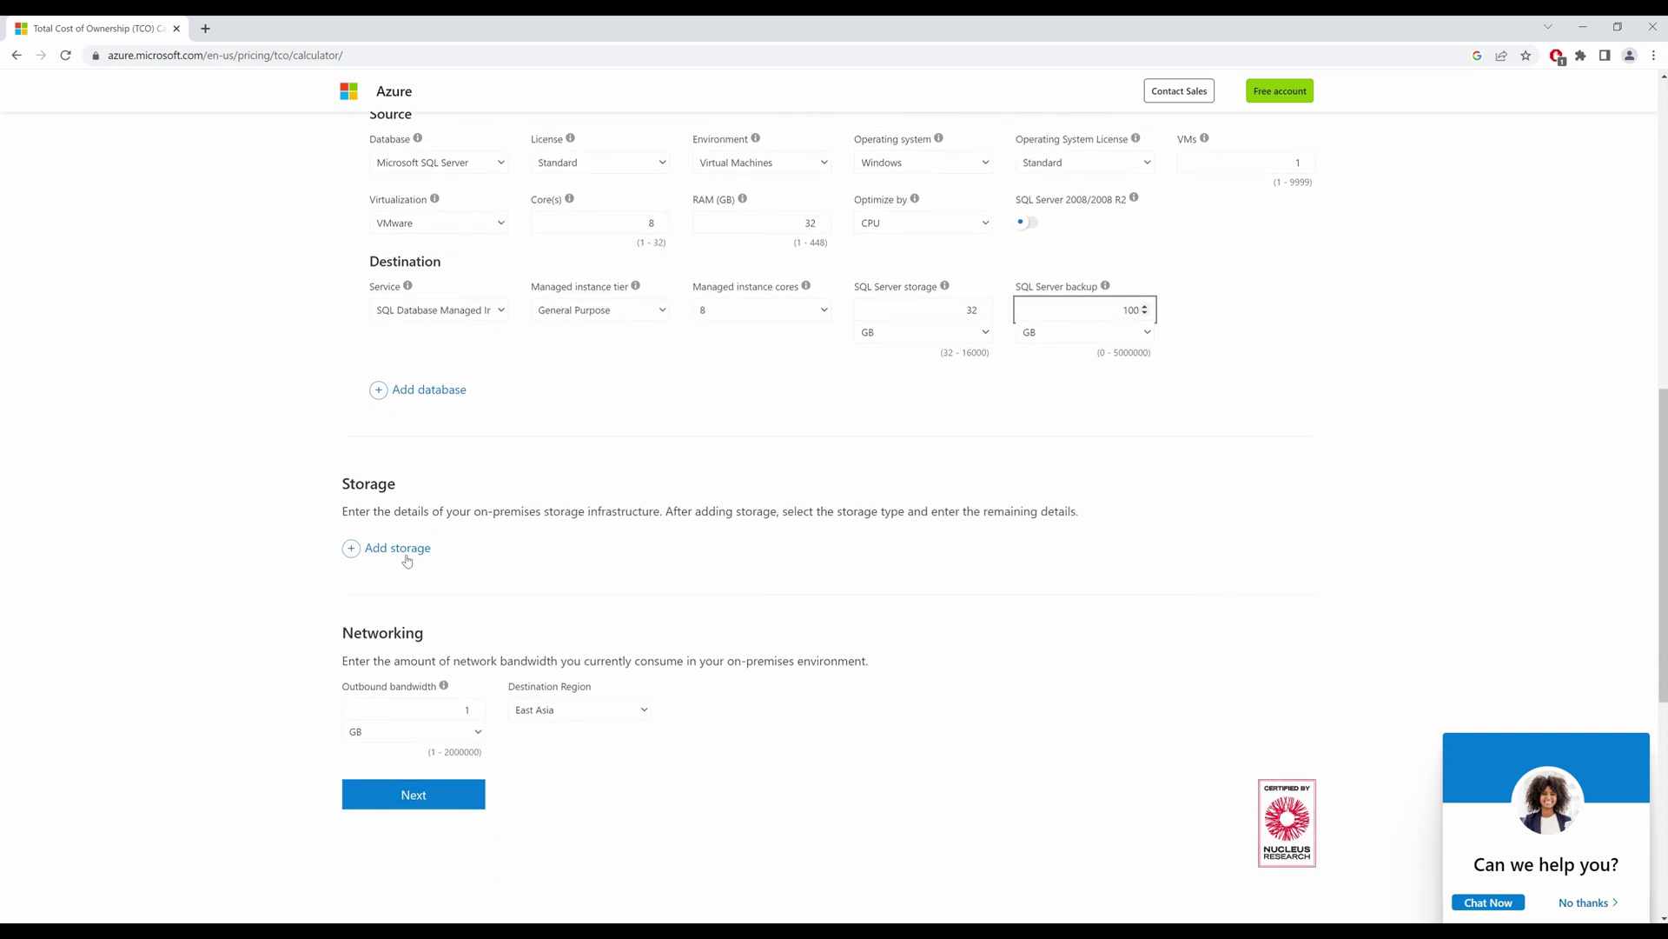
# Step: Add a storage workload named 'Storage Appliance' using Local Disk/SAN and HDD disks
pyautogui.click(405, 549)
pyautogui.click(499, 549)
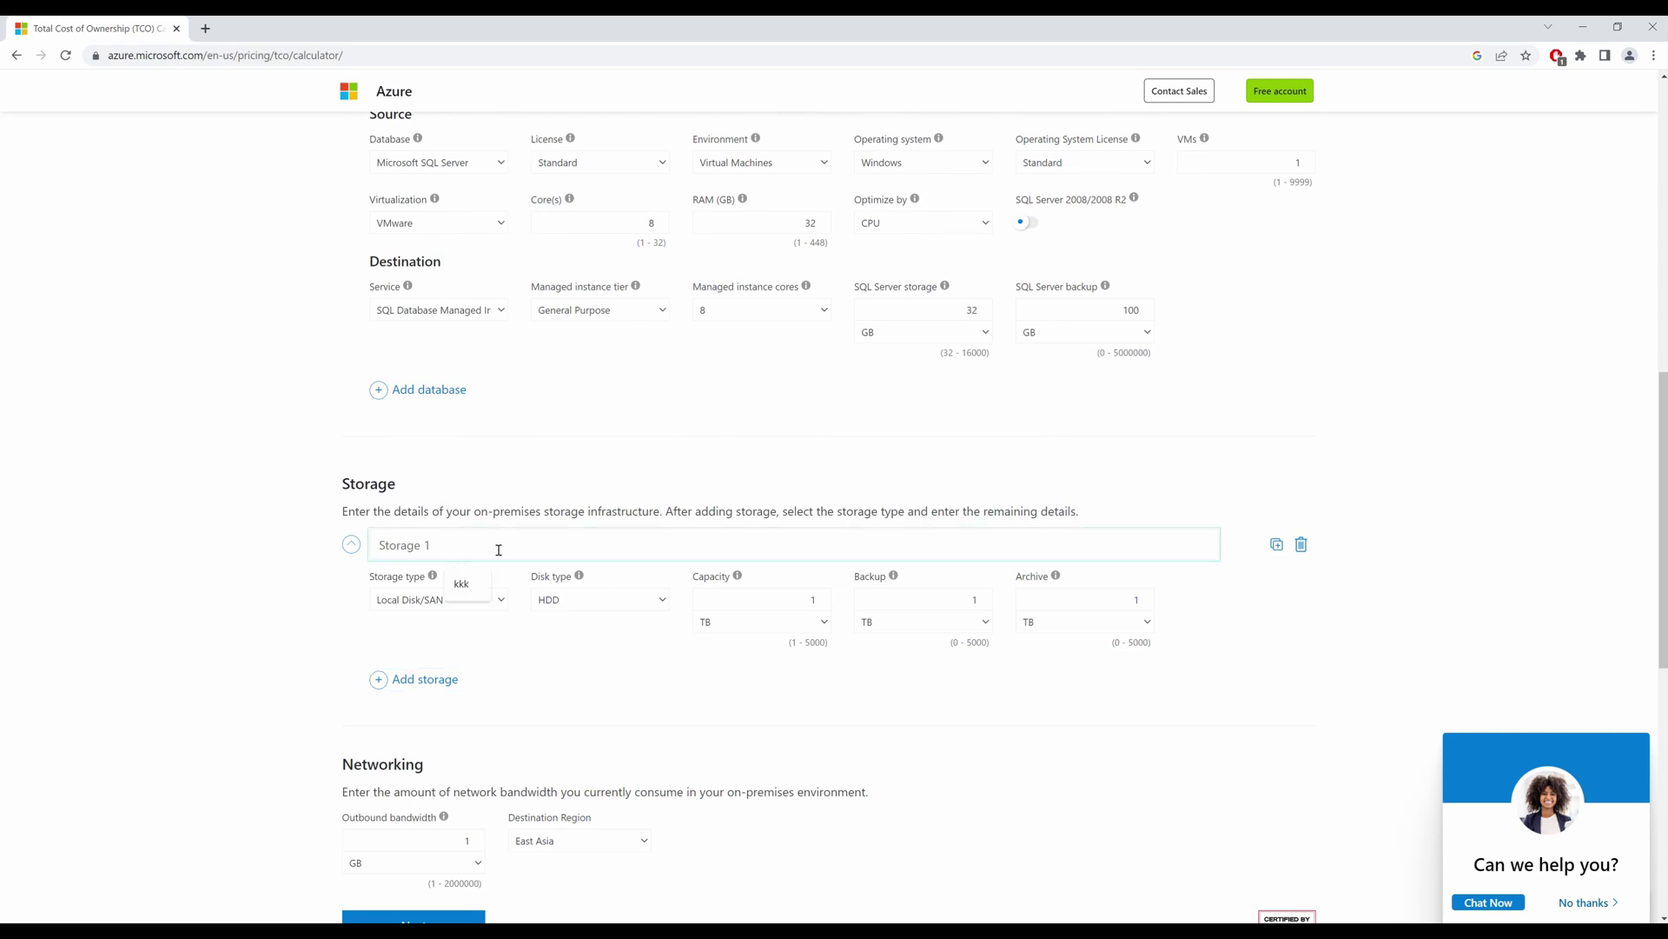
pyautogui.write('Storage Appliance')
pyautogui.click(476, 600)
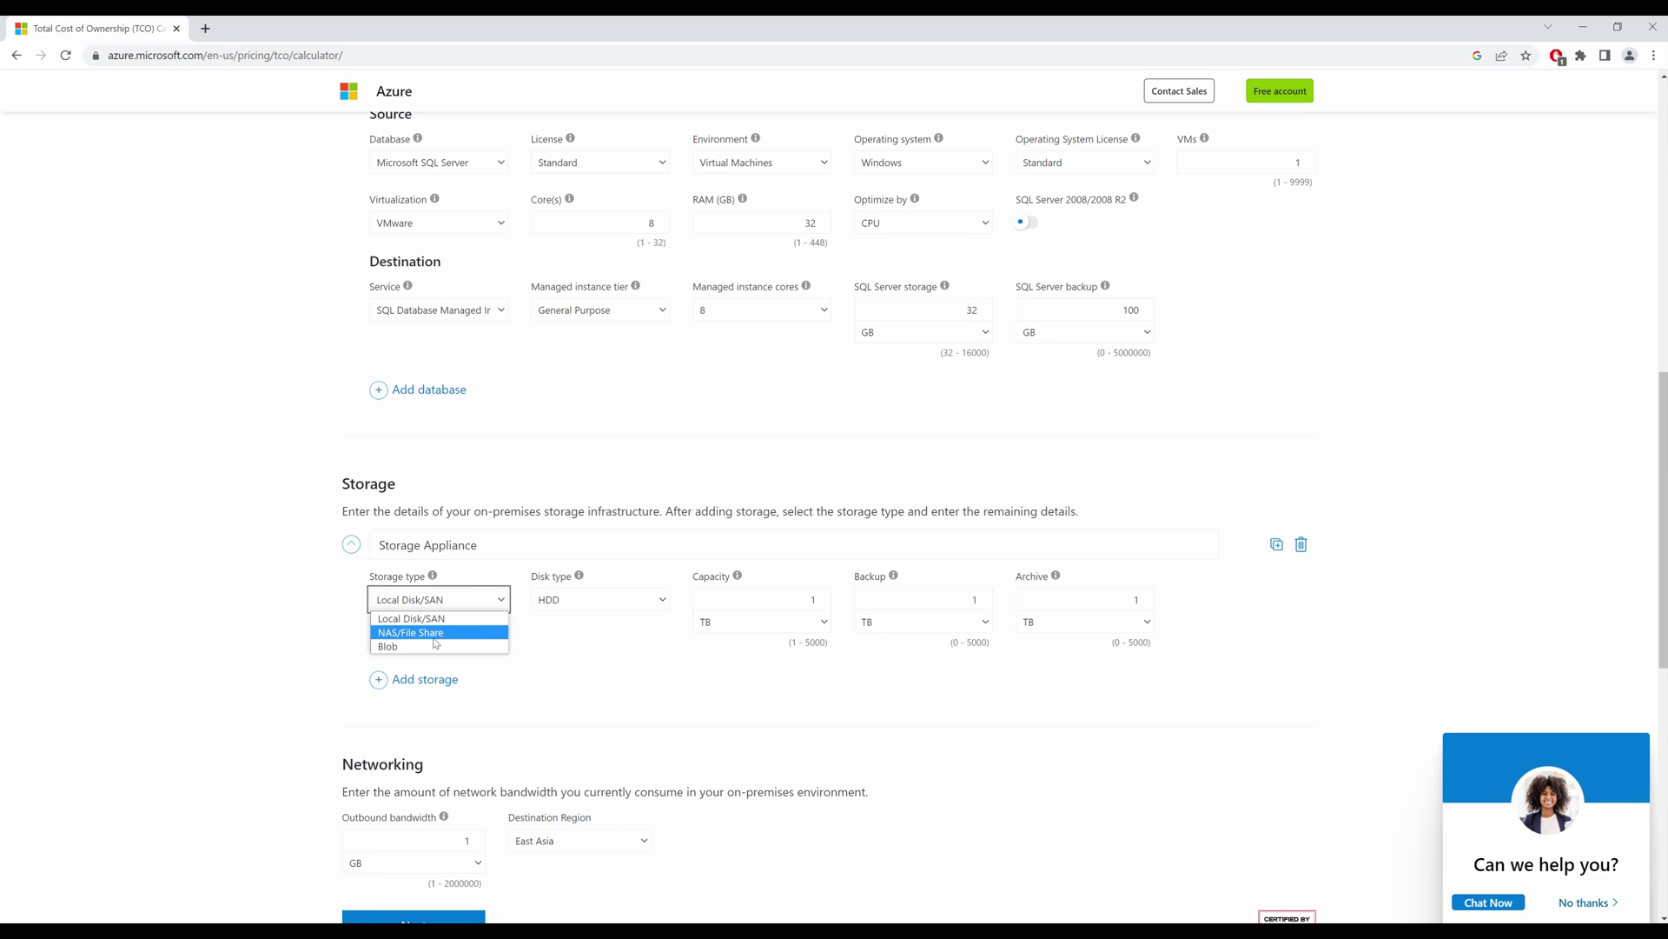
pyautogui.click(481, 625)
pyautogui.click(626, 604)
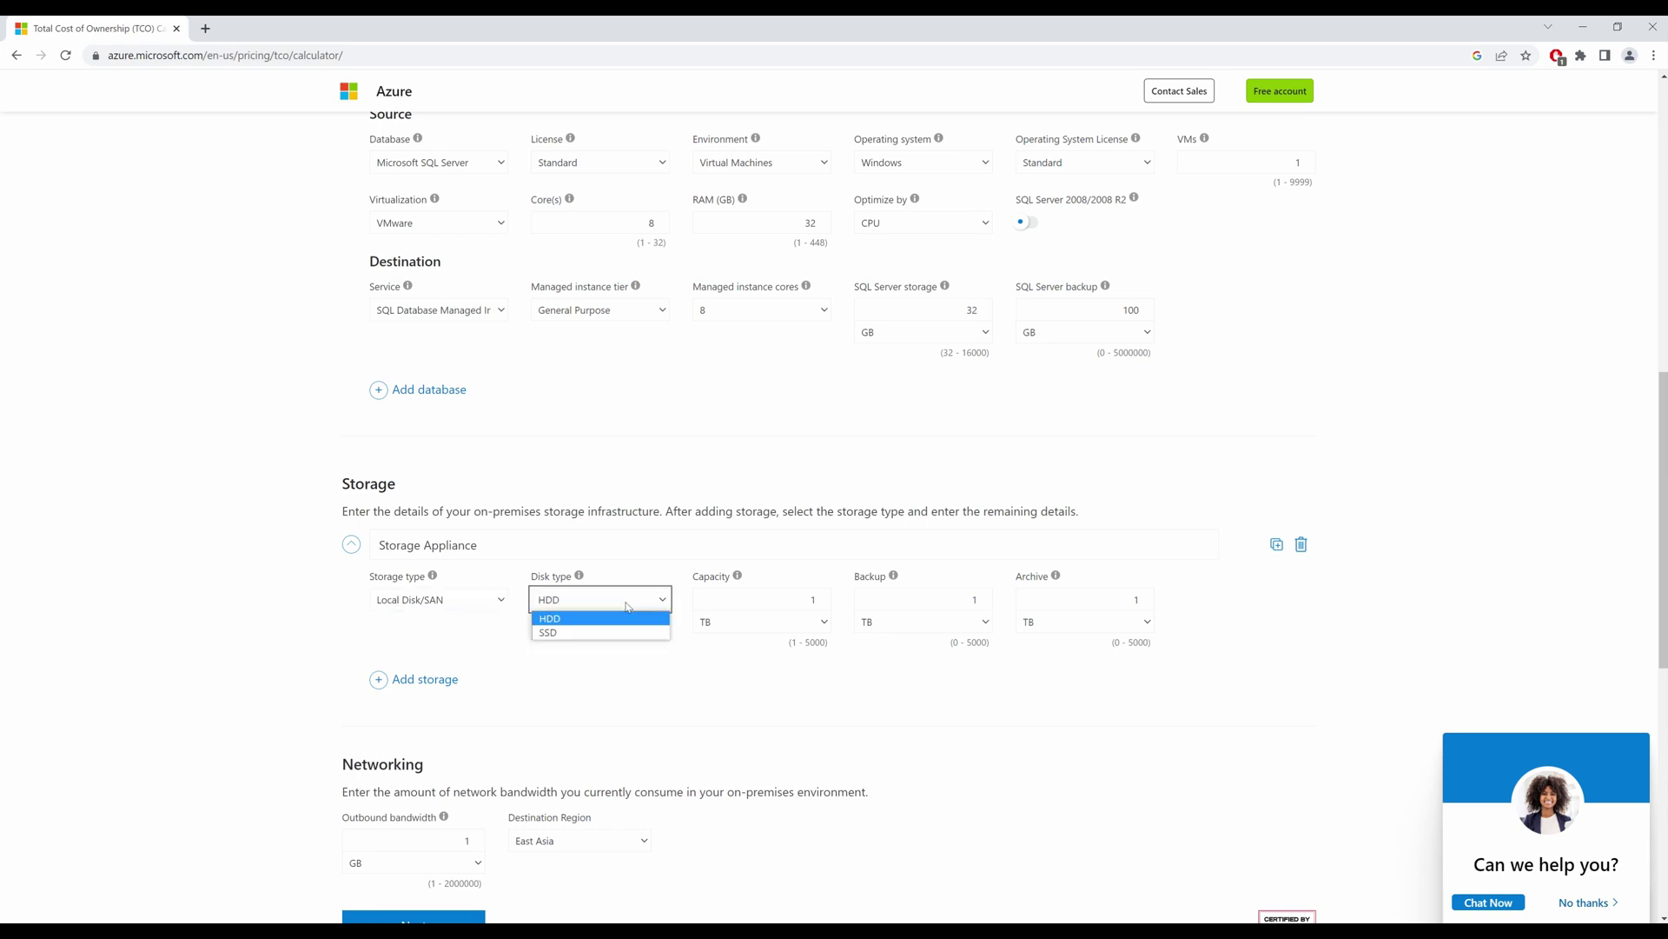
pyautogui.click(568, 623)
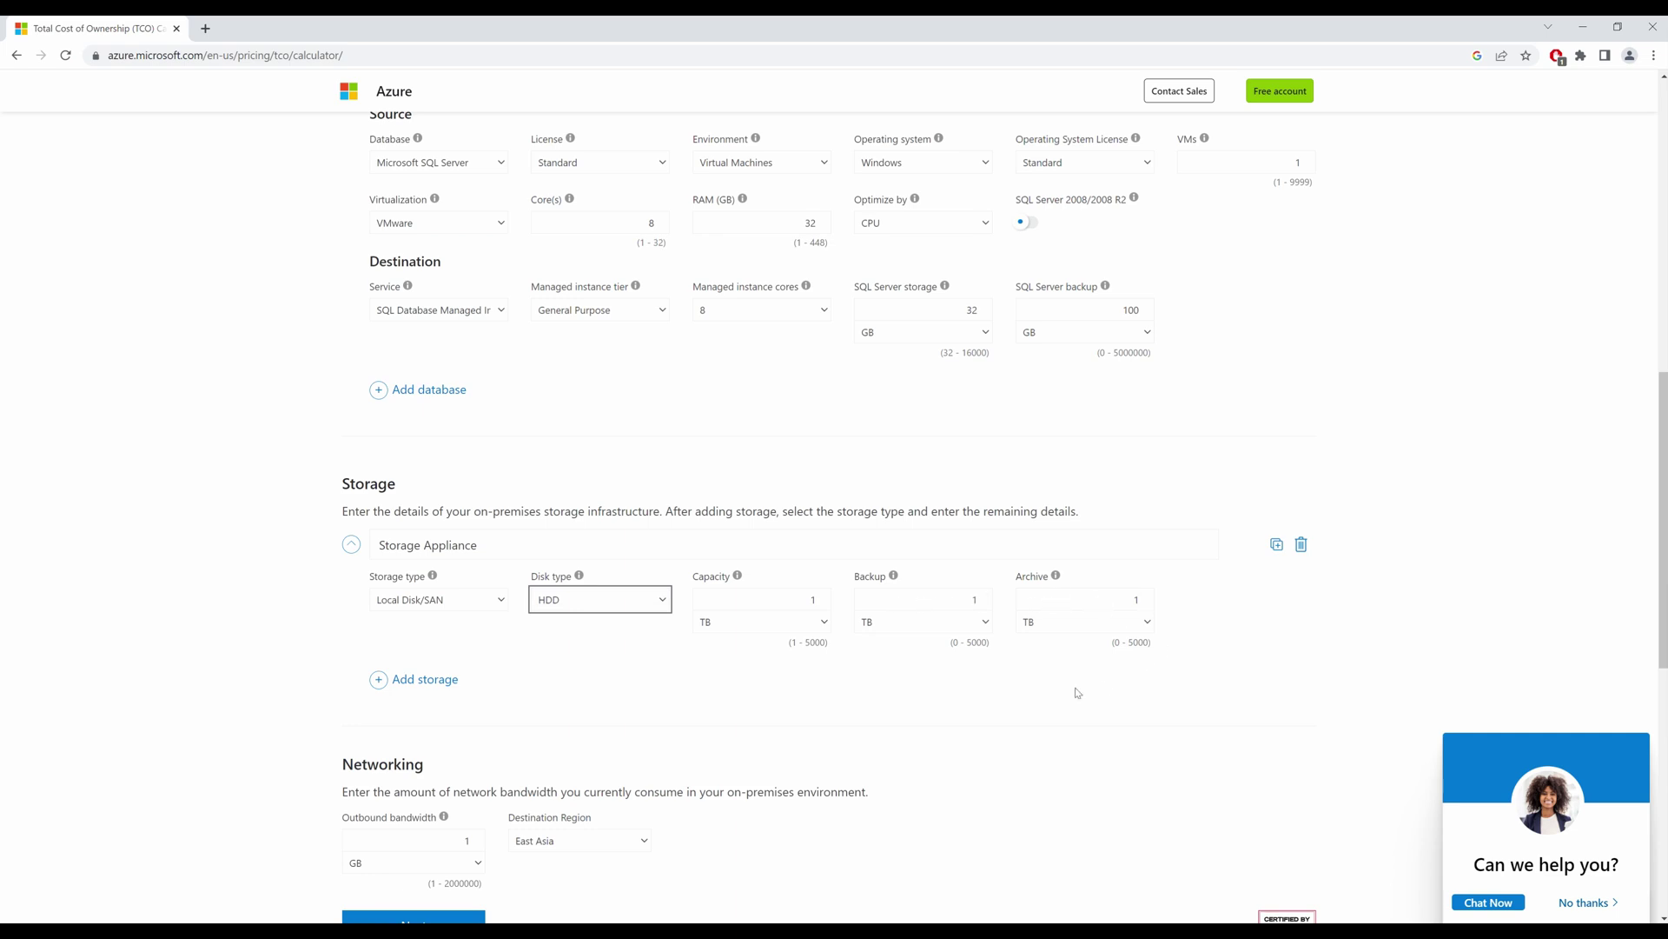
# Step: Set networking outbound bandwidth to 100 GB
pyautogui.scroll(-3, 1077, 686)
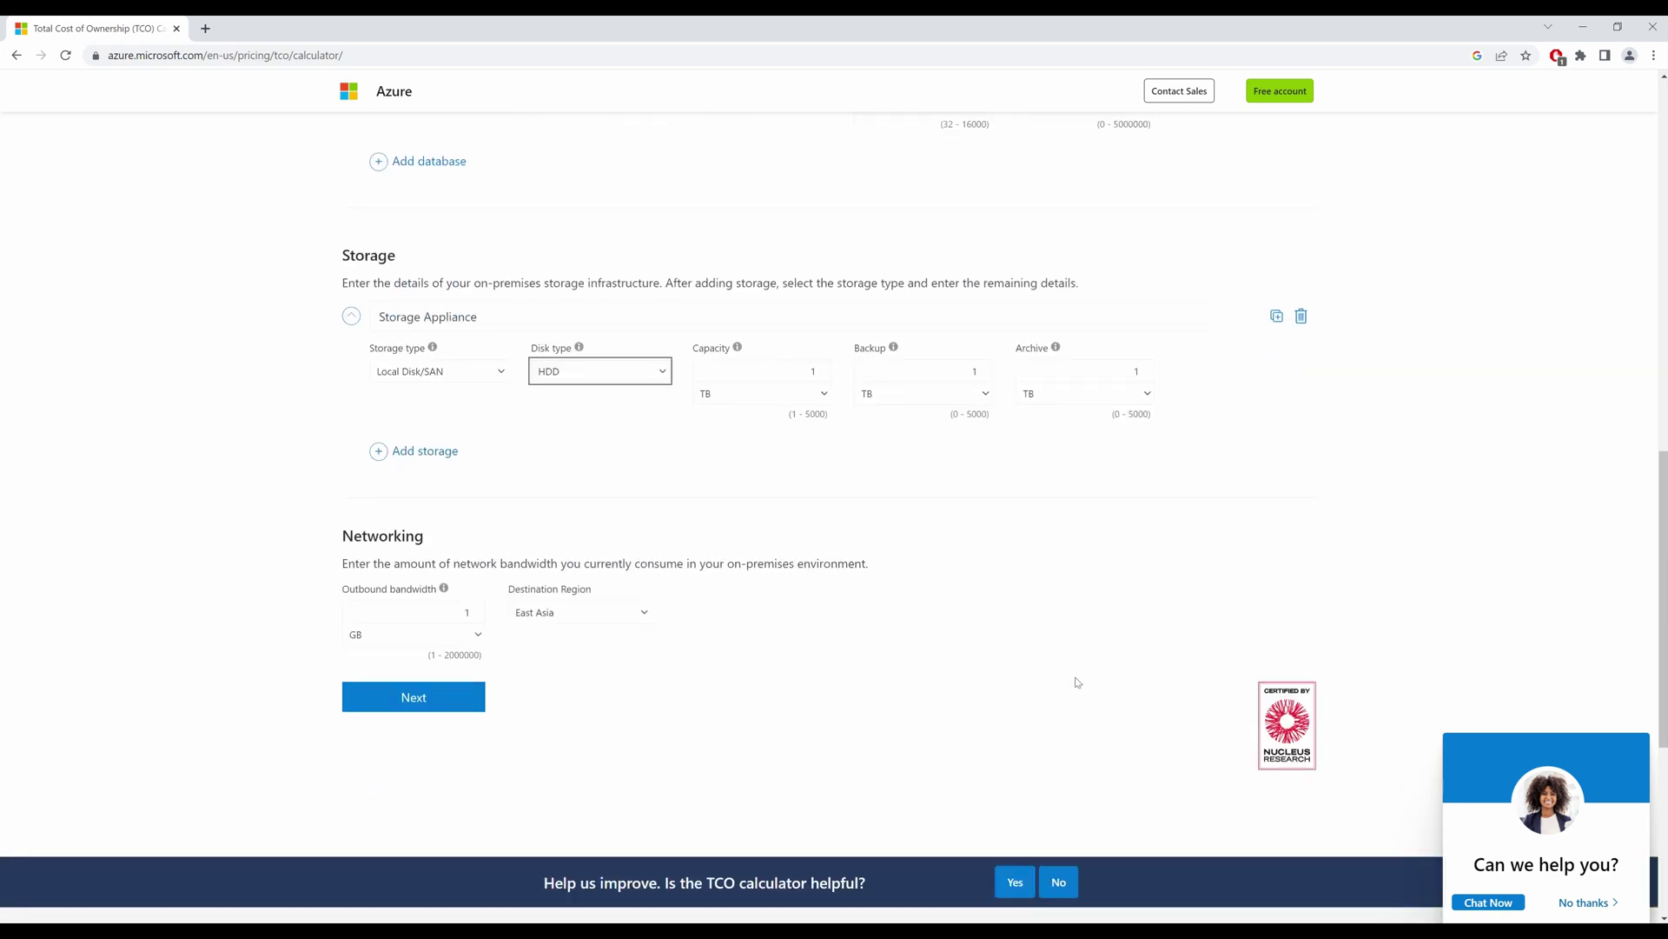
pyautogui.doubleClick(442, 613)
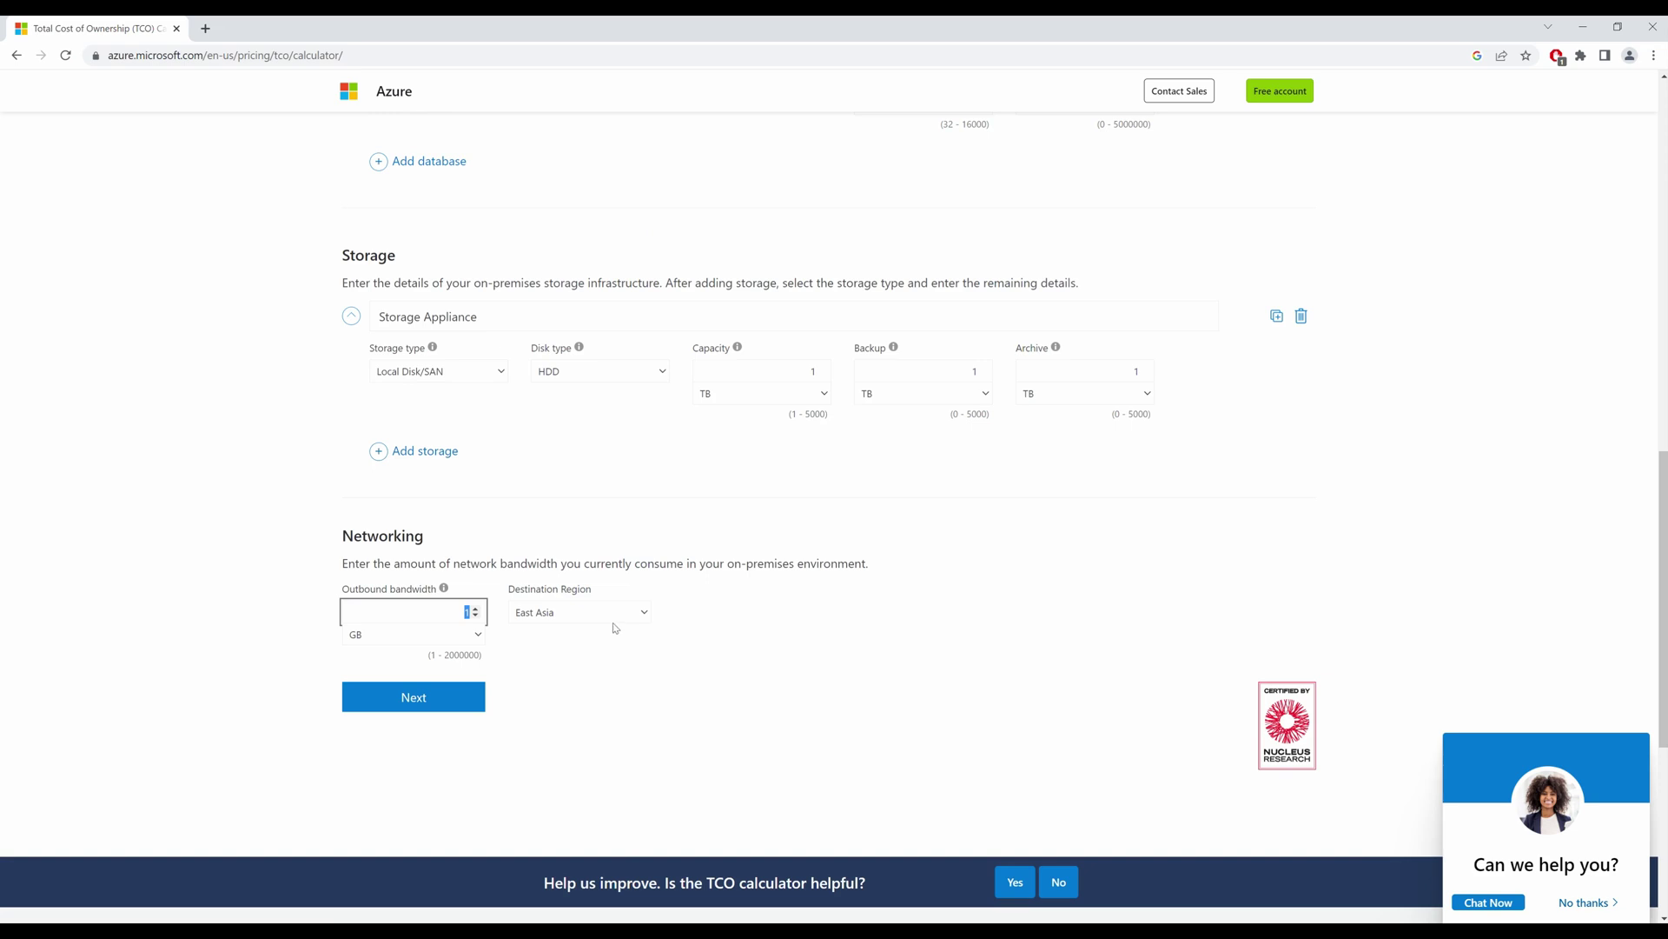
pyautogui.click(444, 588)
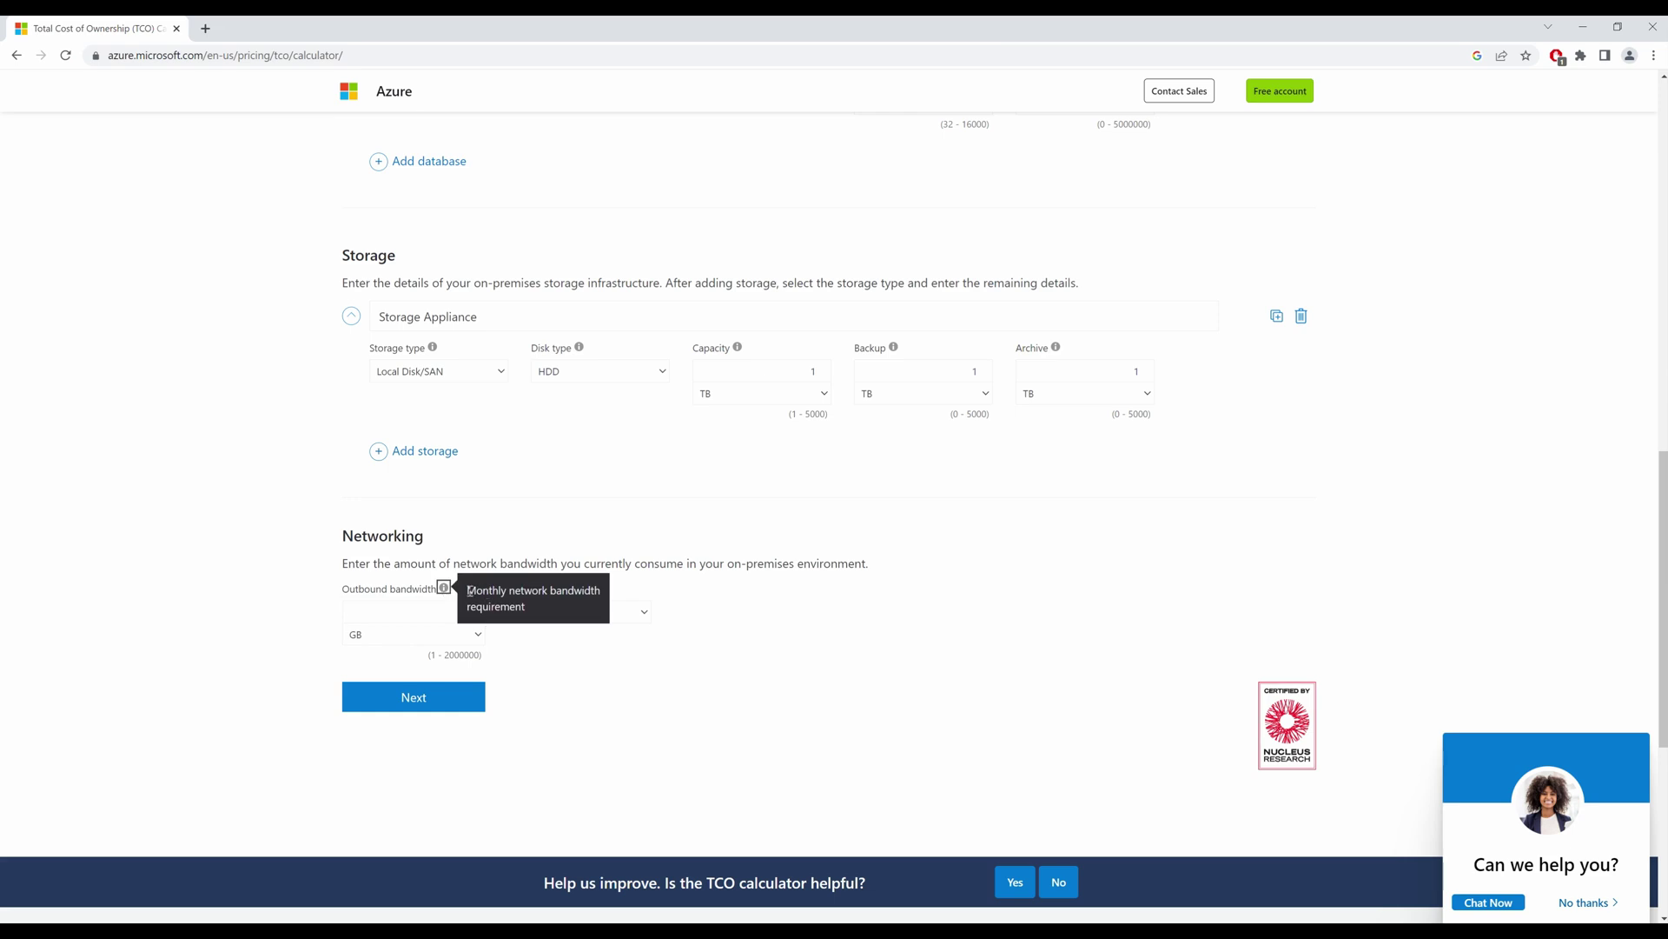
pyautogui.moveTo(468, 591); pyautogui.dragTo(549, 609)
pyautogui.click(551, 670)
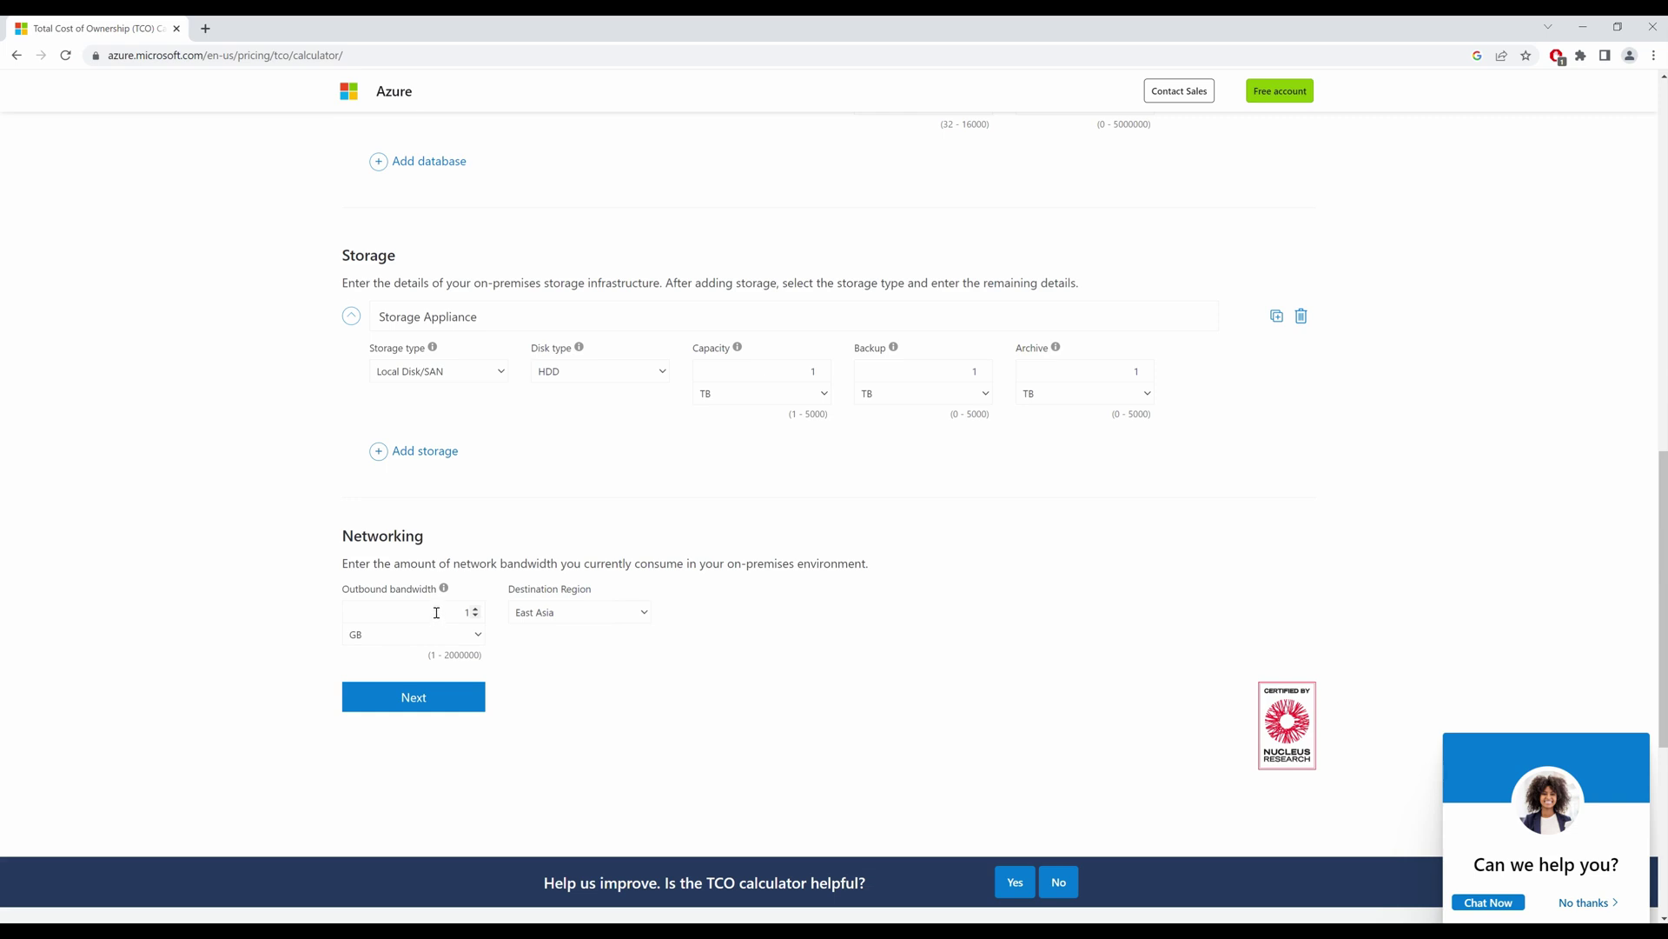
pyautogui.moveTo(436, 611); pyautogui.dragTo(558, 659)
pyautogui.write('100')
# Step: Set the destination region to UAE North and advance to Adjust assumptions
pyautogui.click(571, 616)
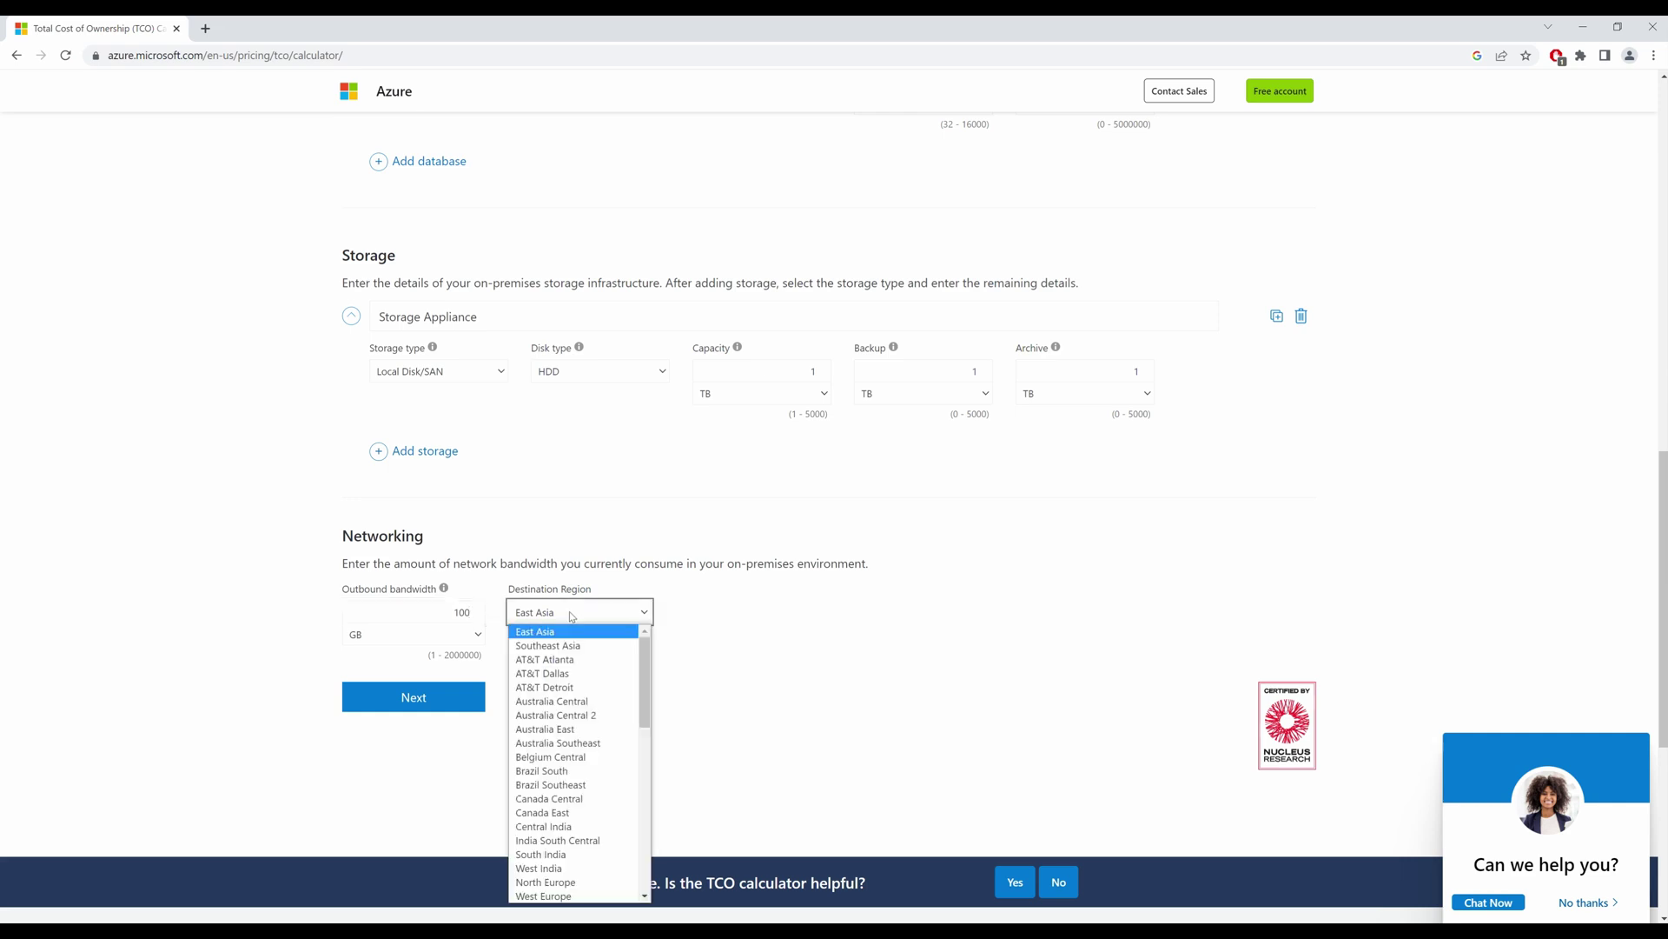
pyautogui.scroll(-10, 574, 730)
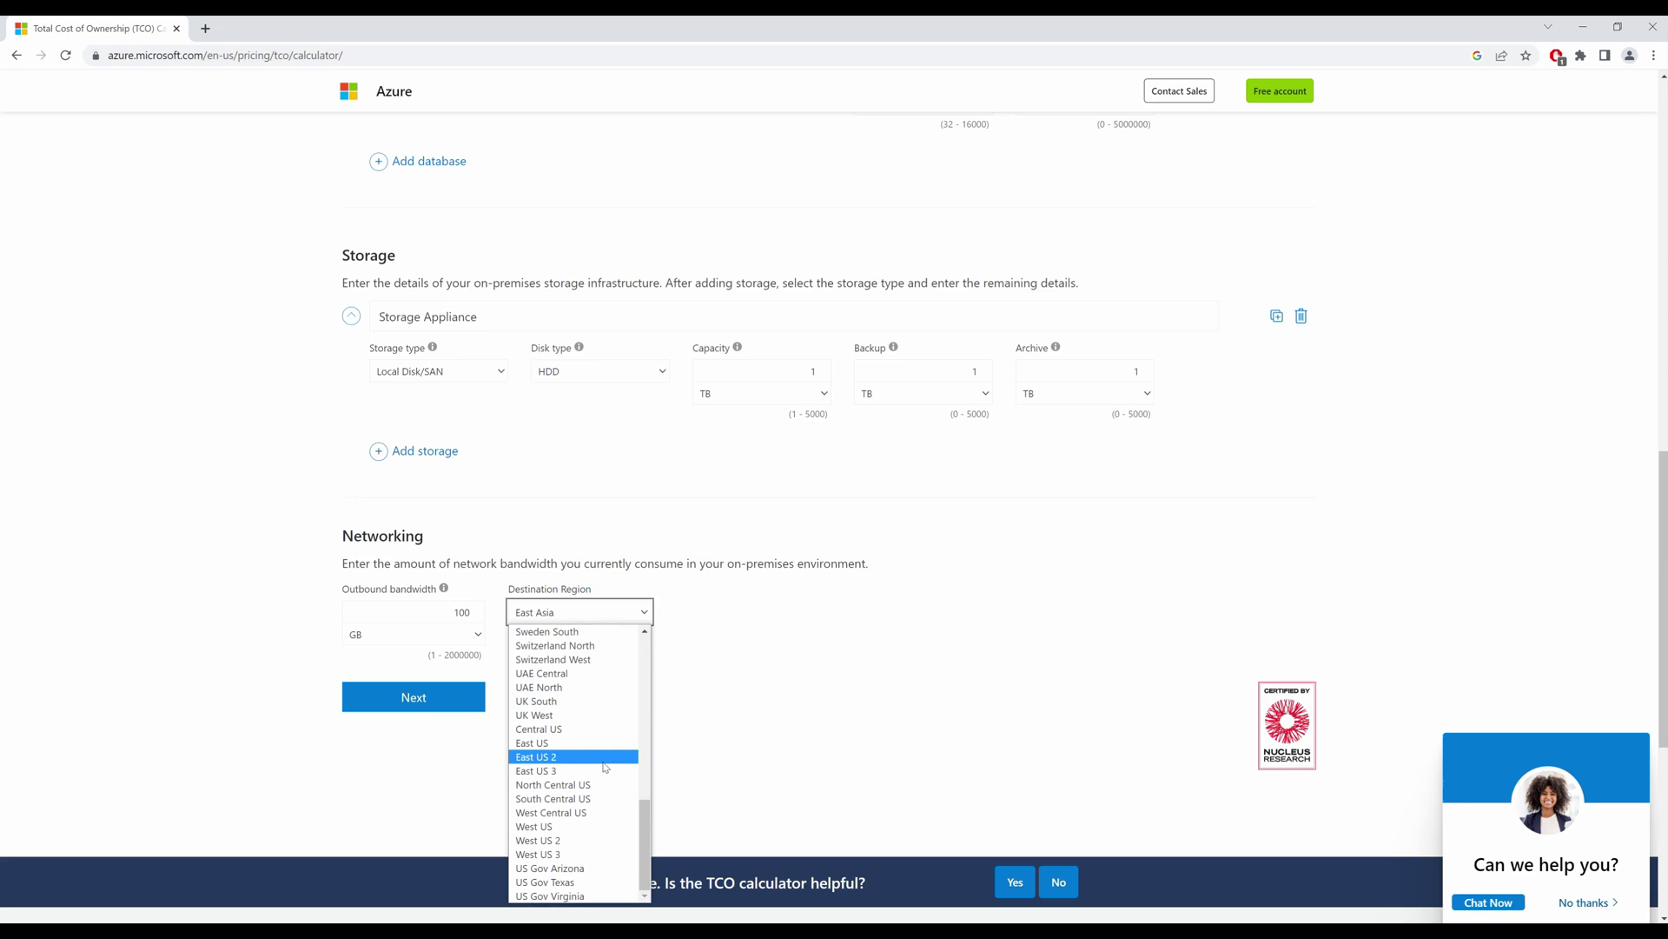
pyautogui.click(592, 688)
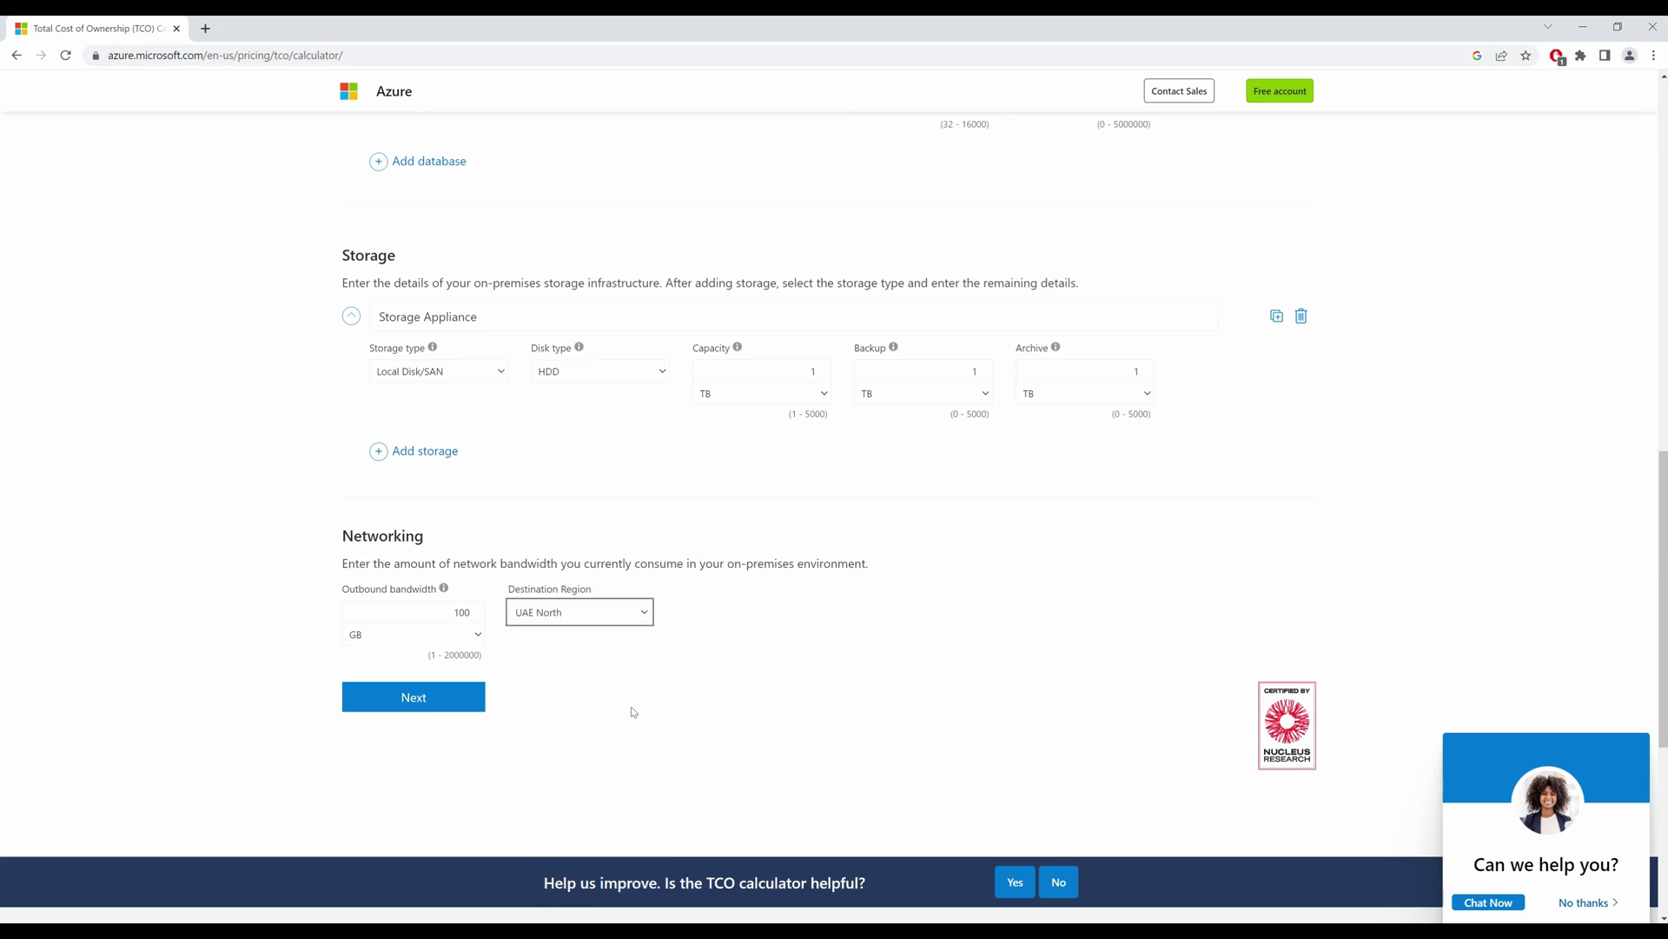
pyautogui.click(413, 698)
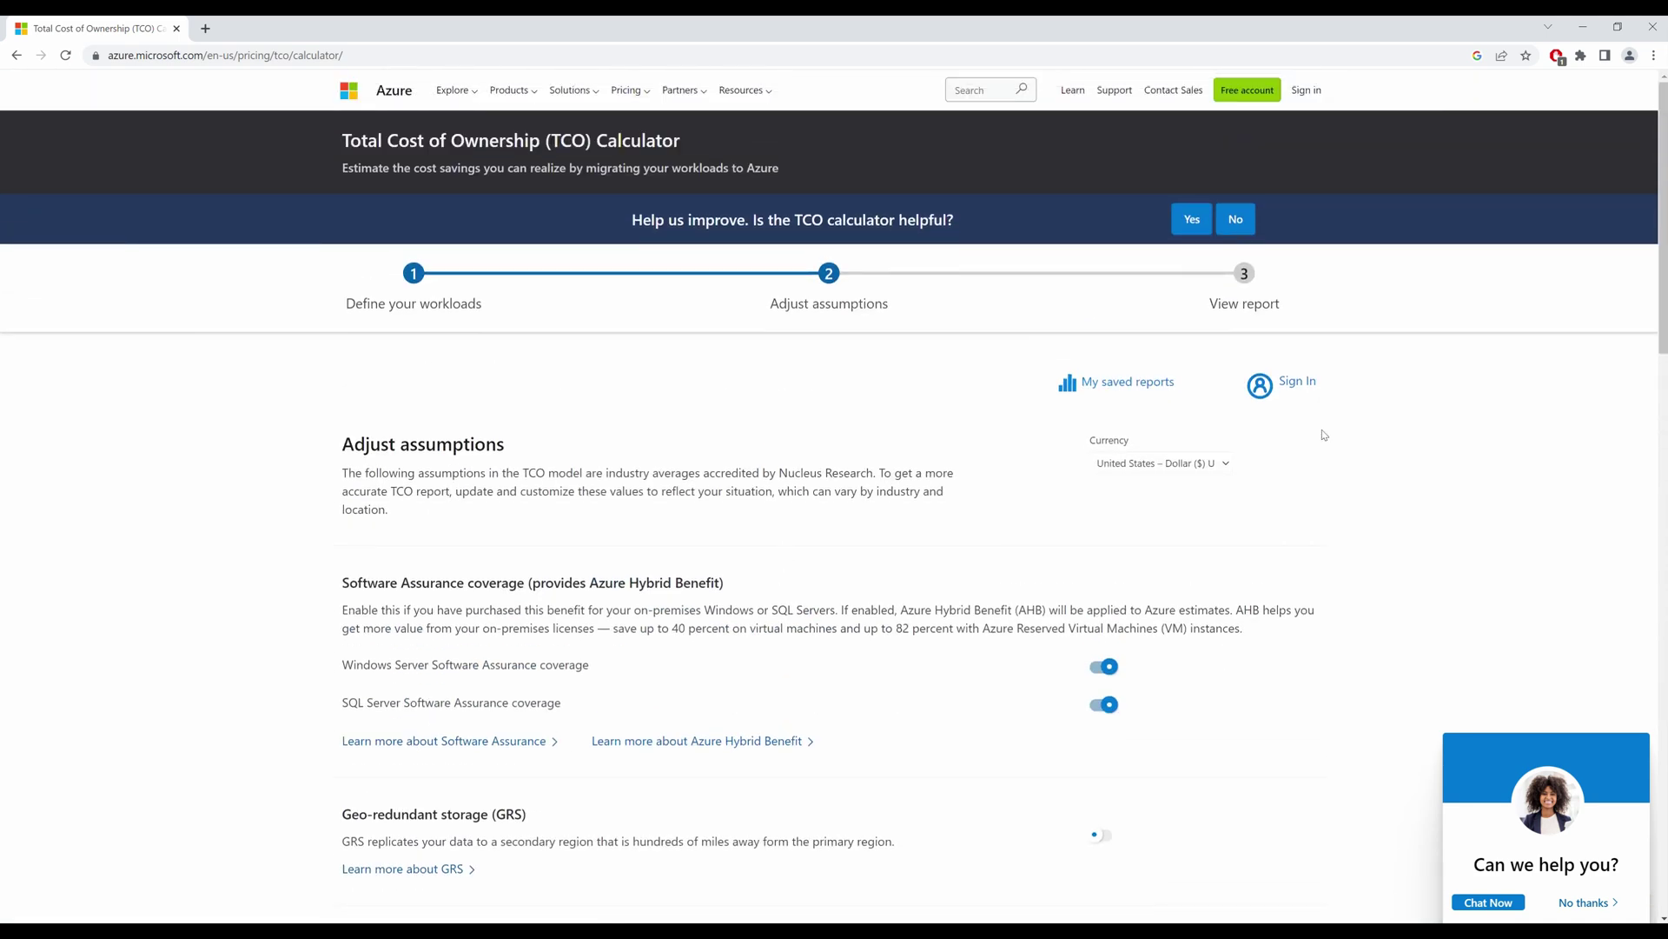
pyautogui.click(1211, 469)
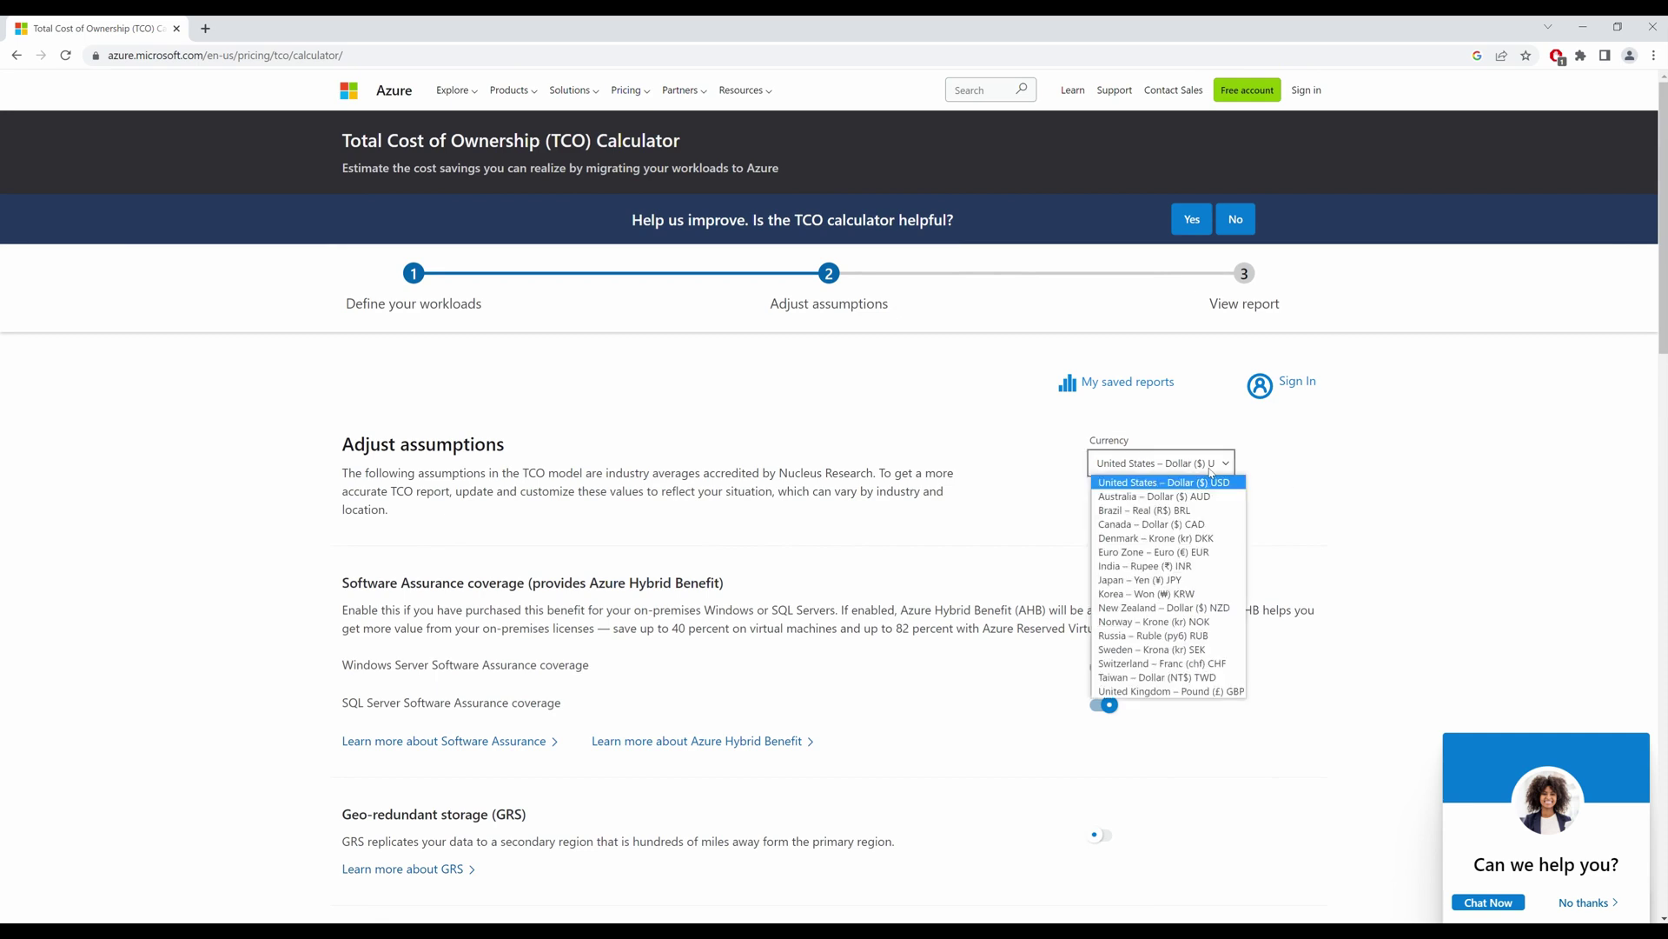
pyautogui.click(1156, 491)
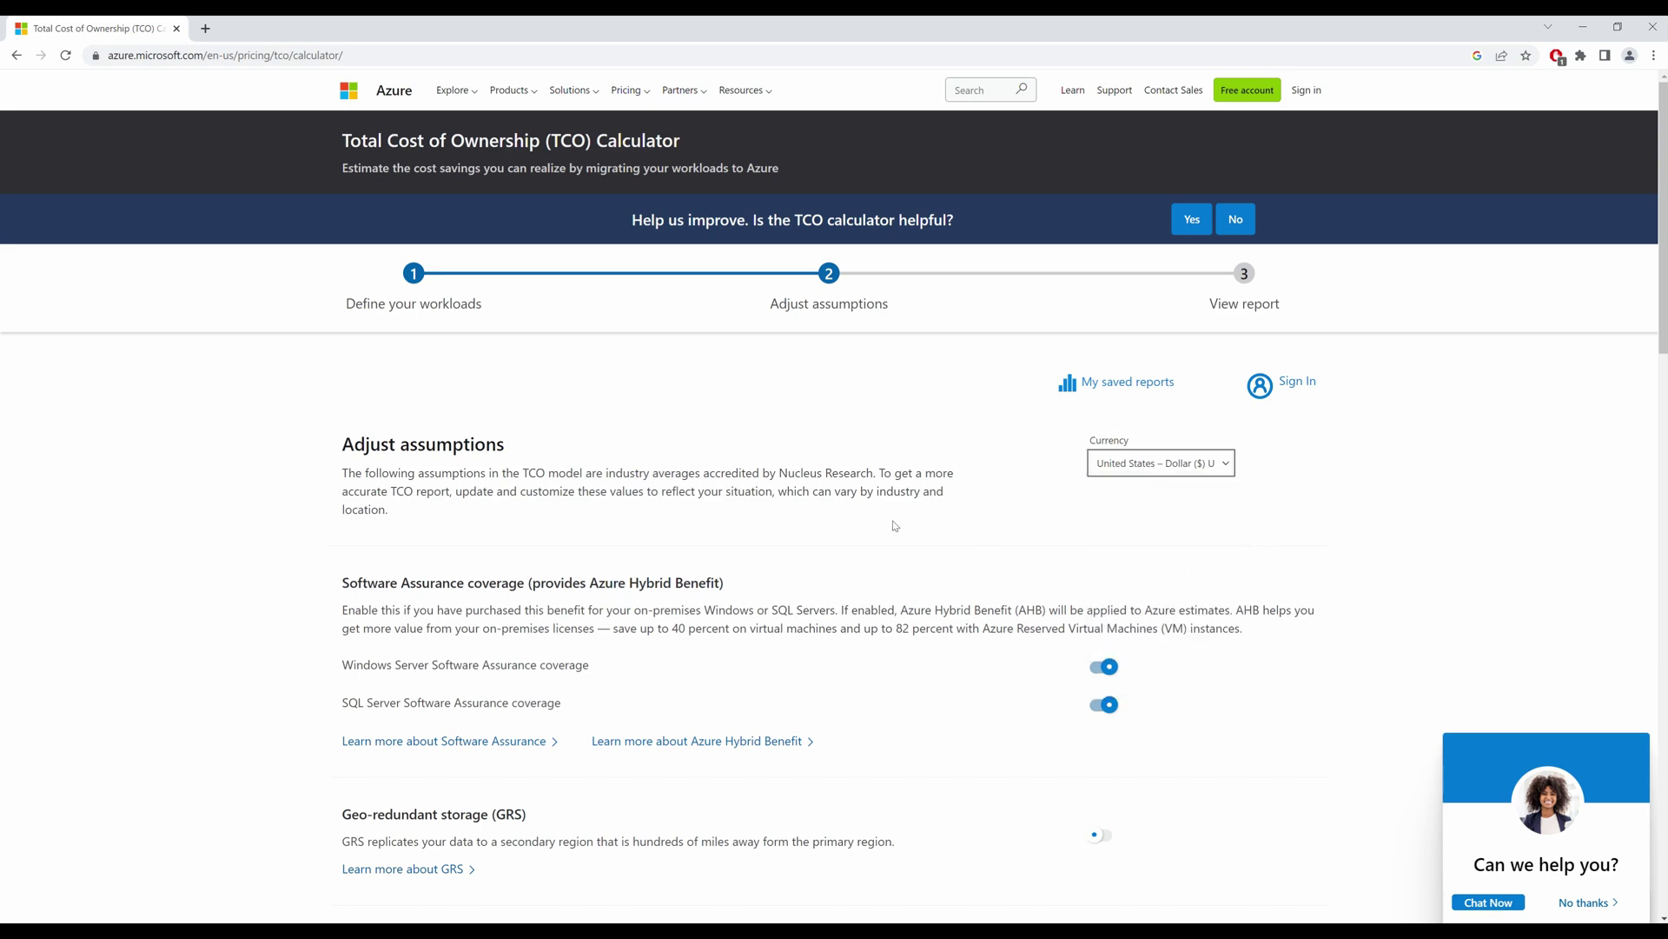
pyautogui.scroll(-3, 895, 526)
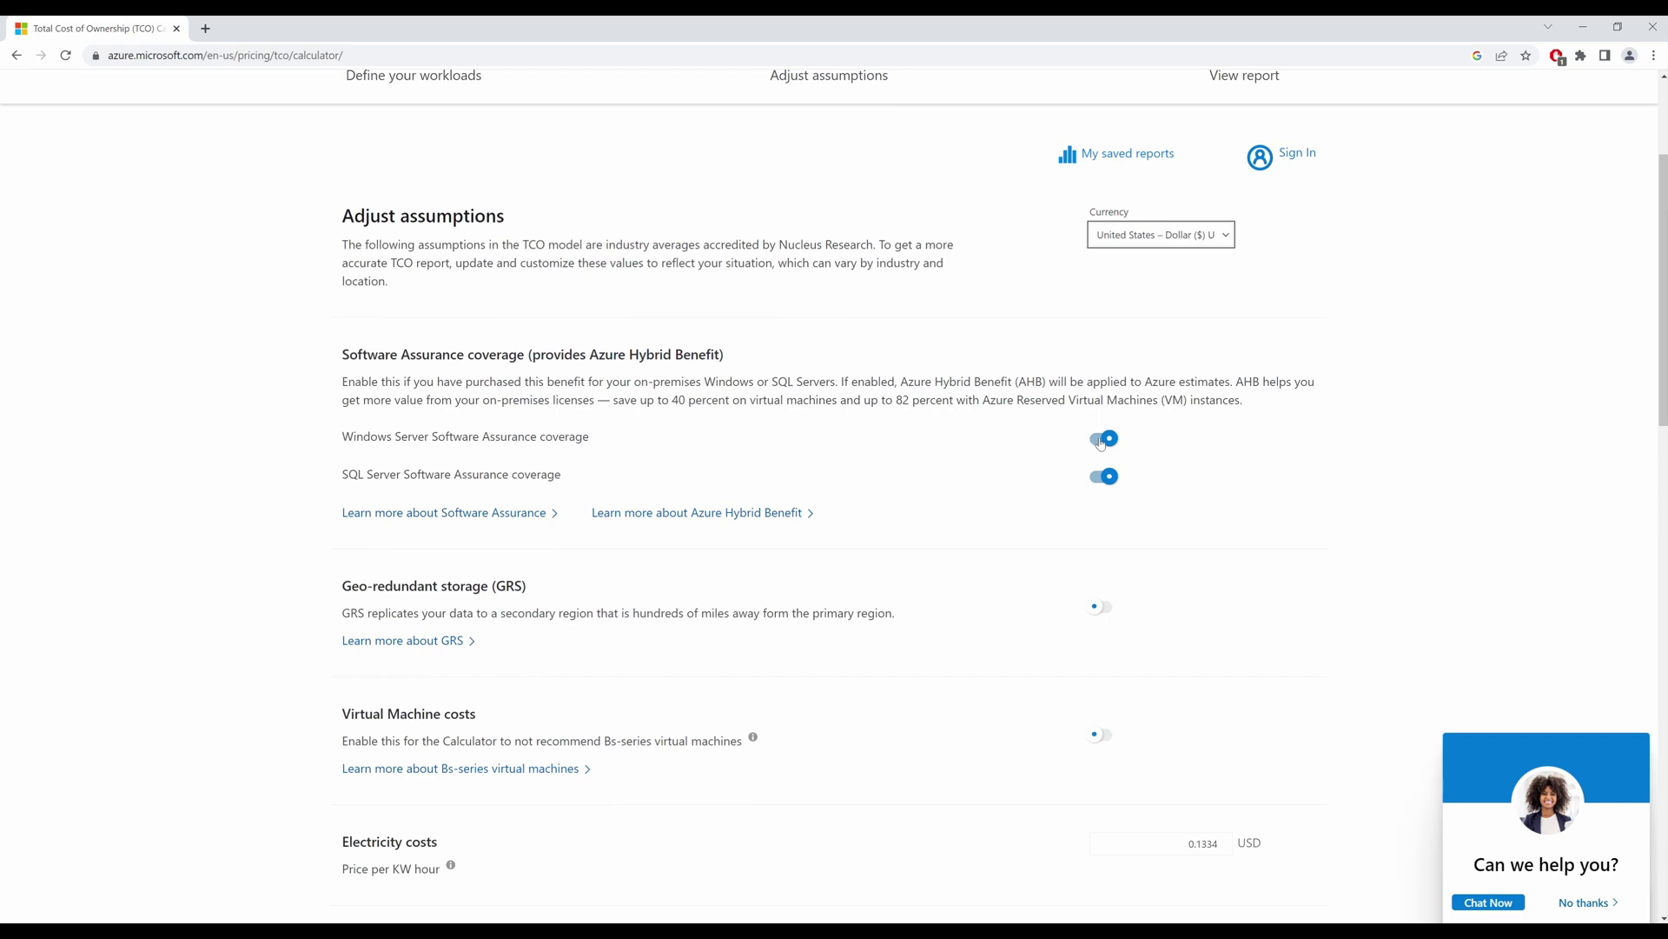
pyautogui.click(1102, 440)
pyautogui.click(1104, 473)
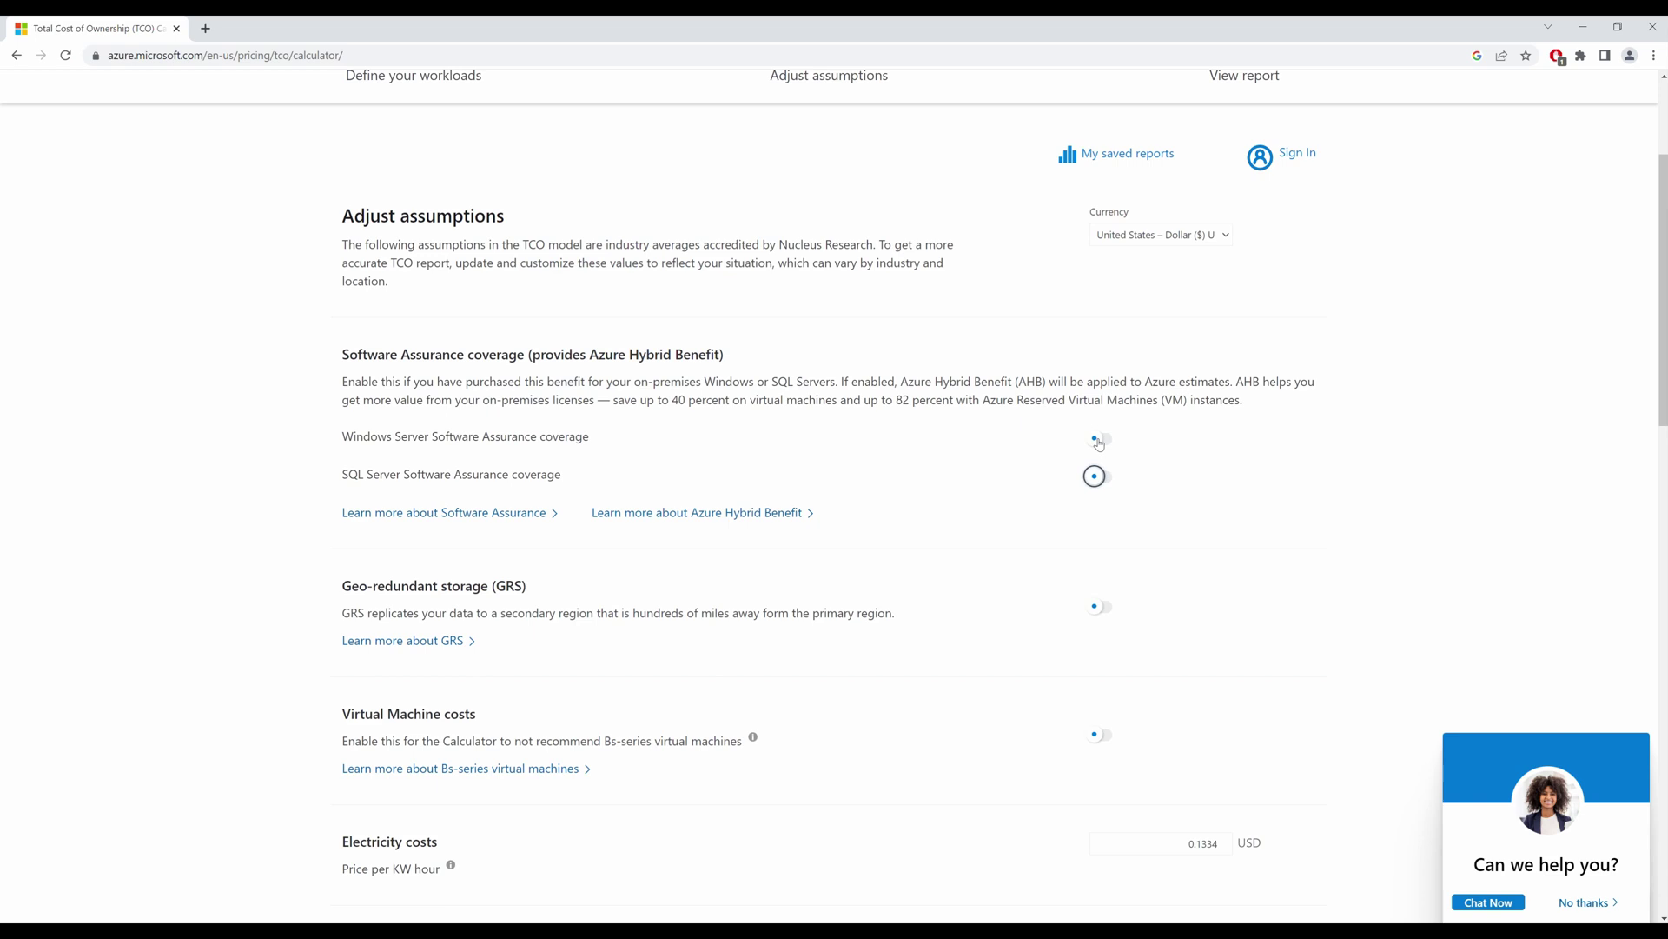
pyautogui.click(1099, 441)
pyautogui.click(1102, 475)
pyautogui.scroll(-1, 1043, 530)
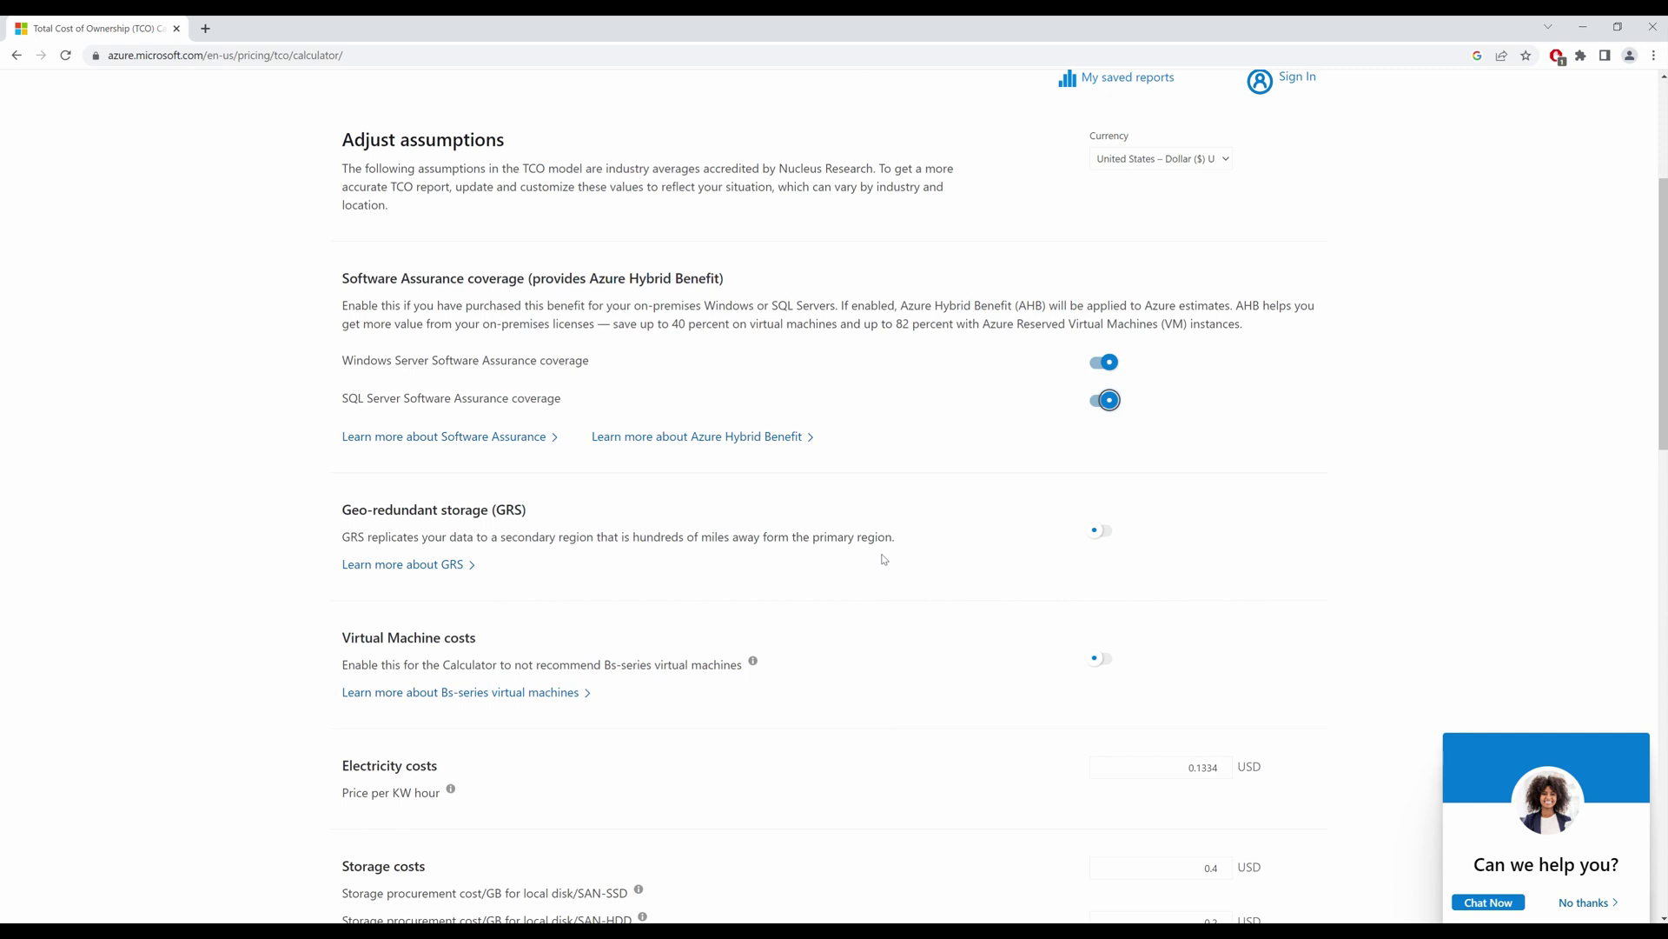
pyautogui.click(1104, 537)
pyautogui.click(1106, 537)
pyautogui.scroll(-2, 1136, 539)
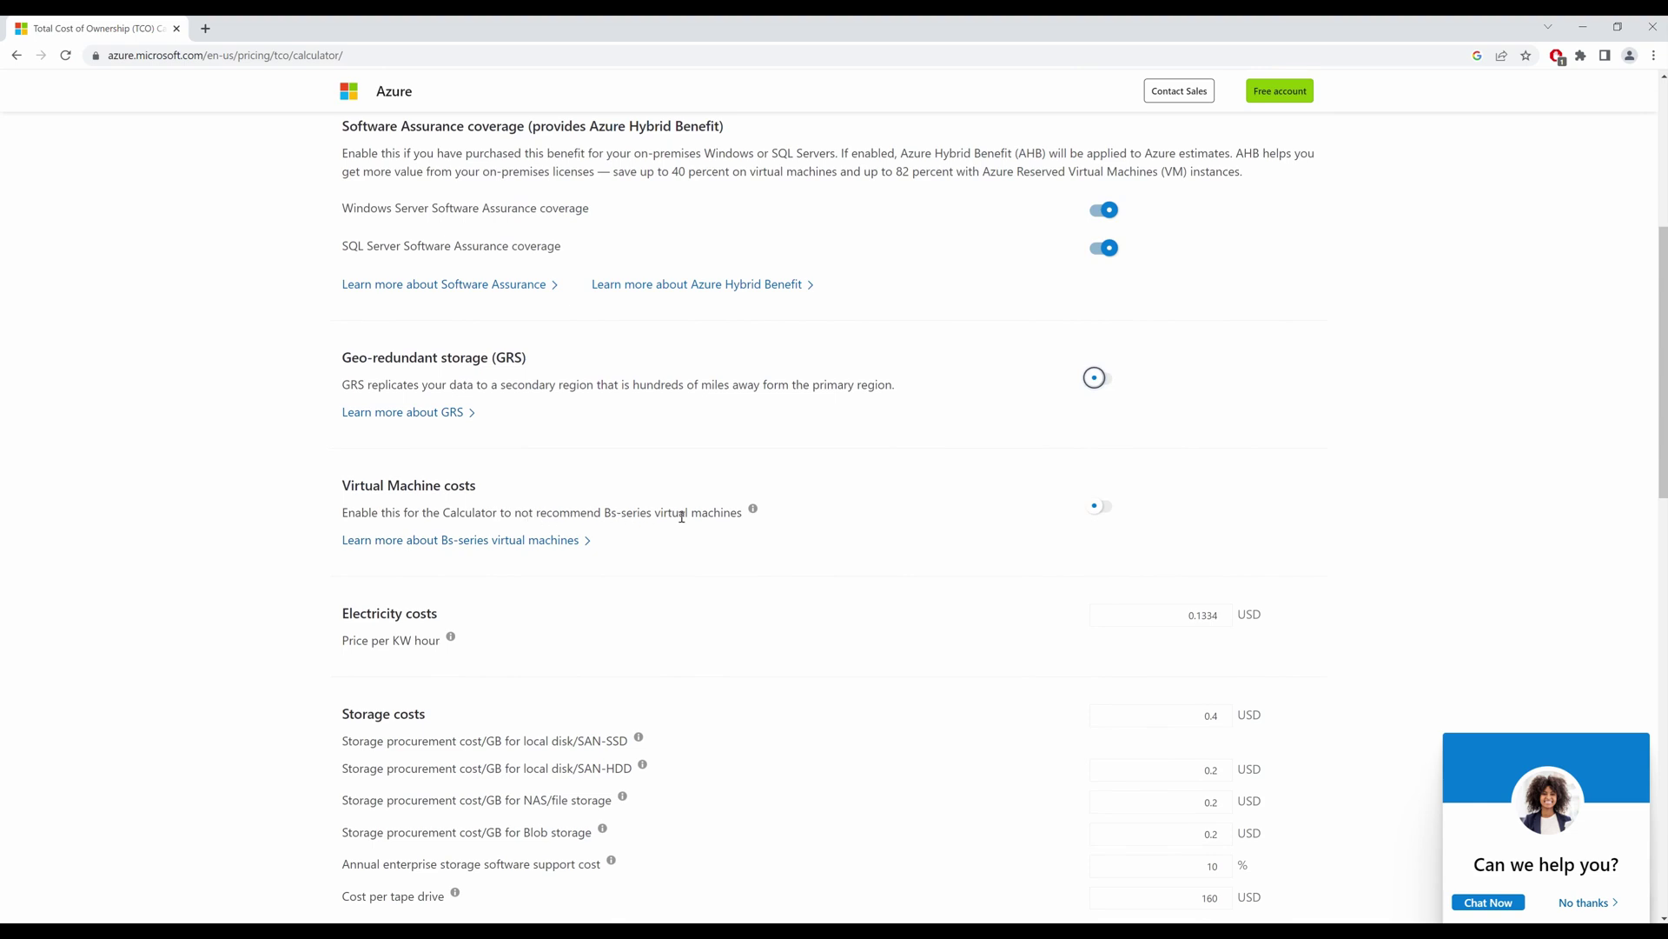
pyautogui.click(754, 511)
pyautogui.scroll(-1, 995, 533)
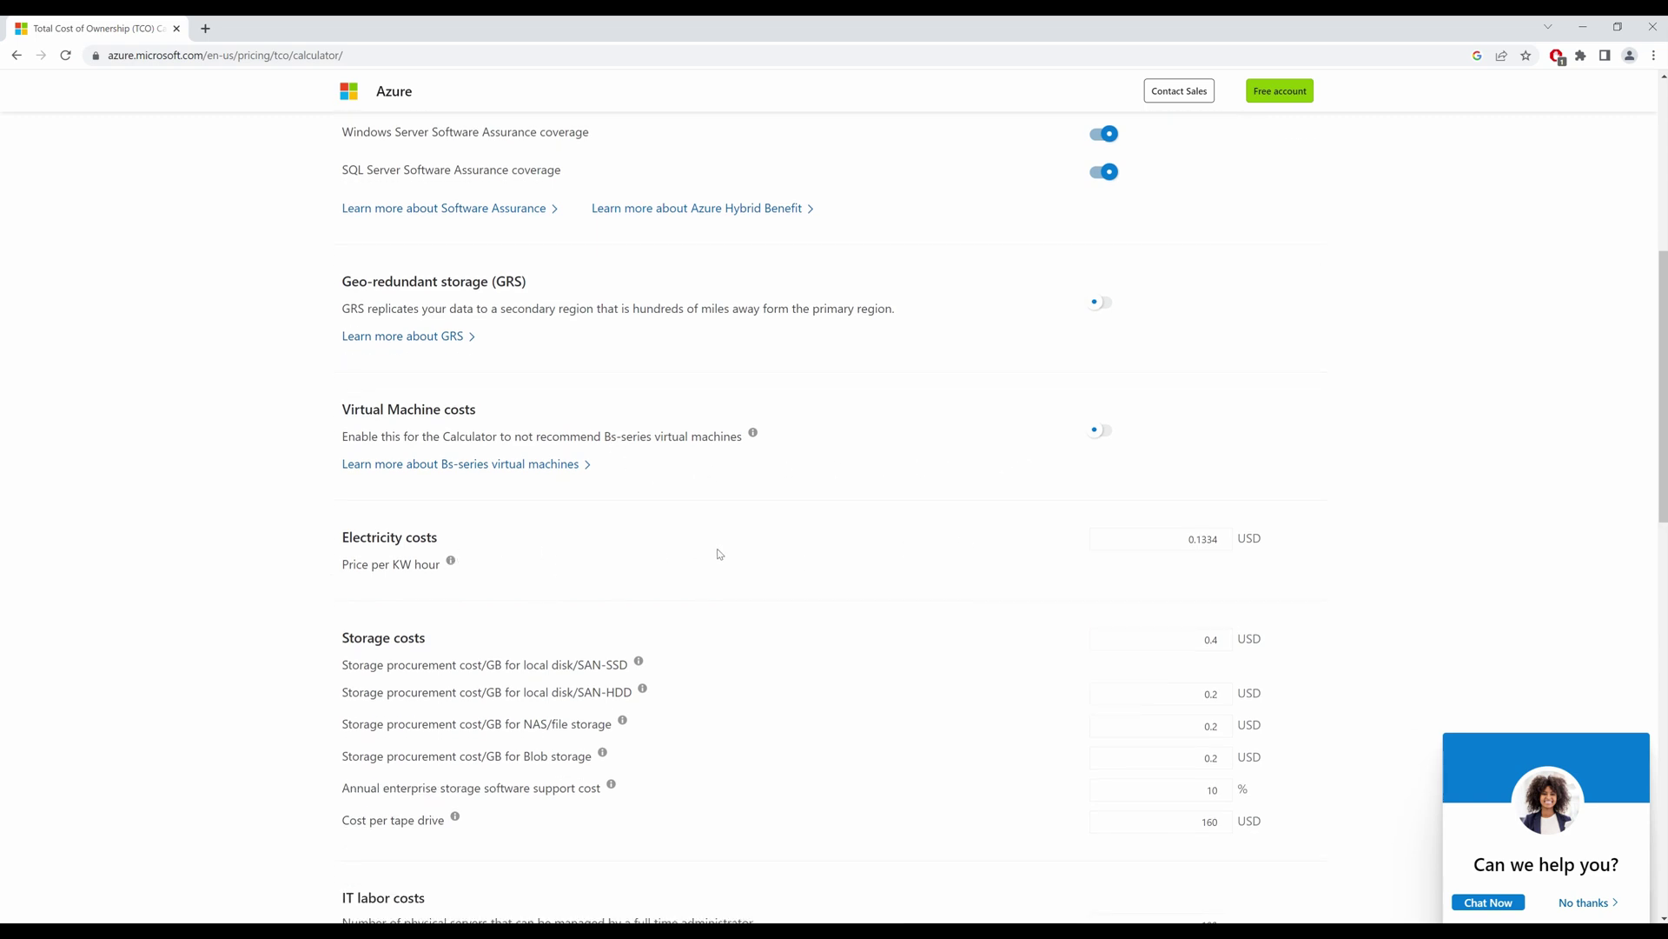
pyautogui.scroll(-1, 718, 553)
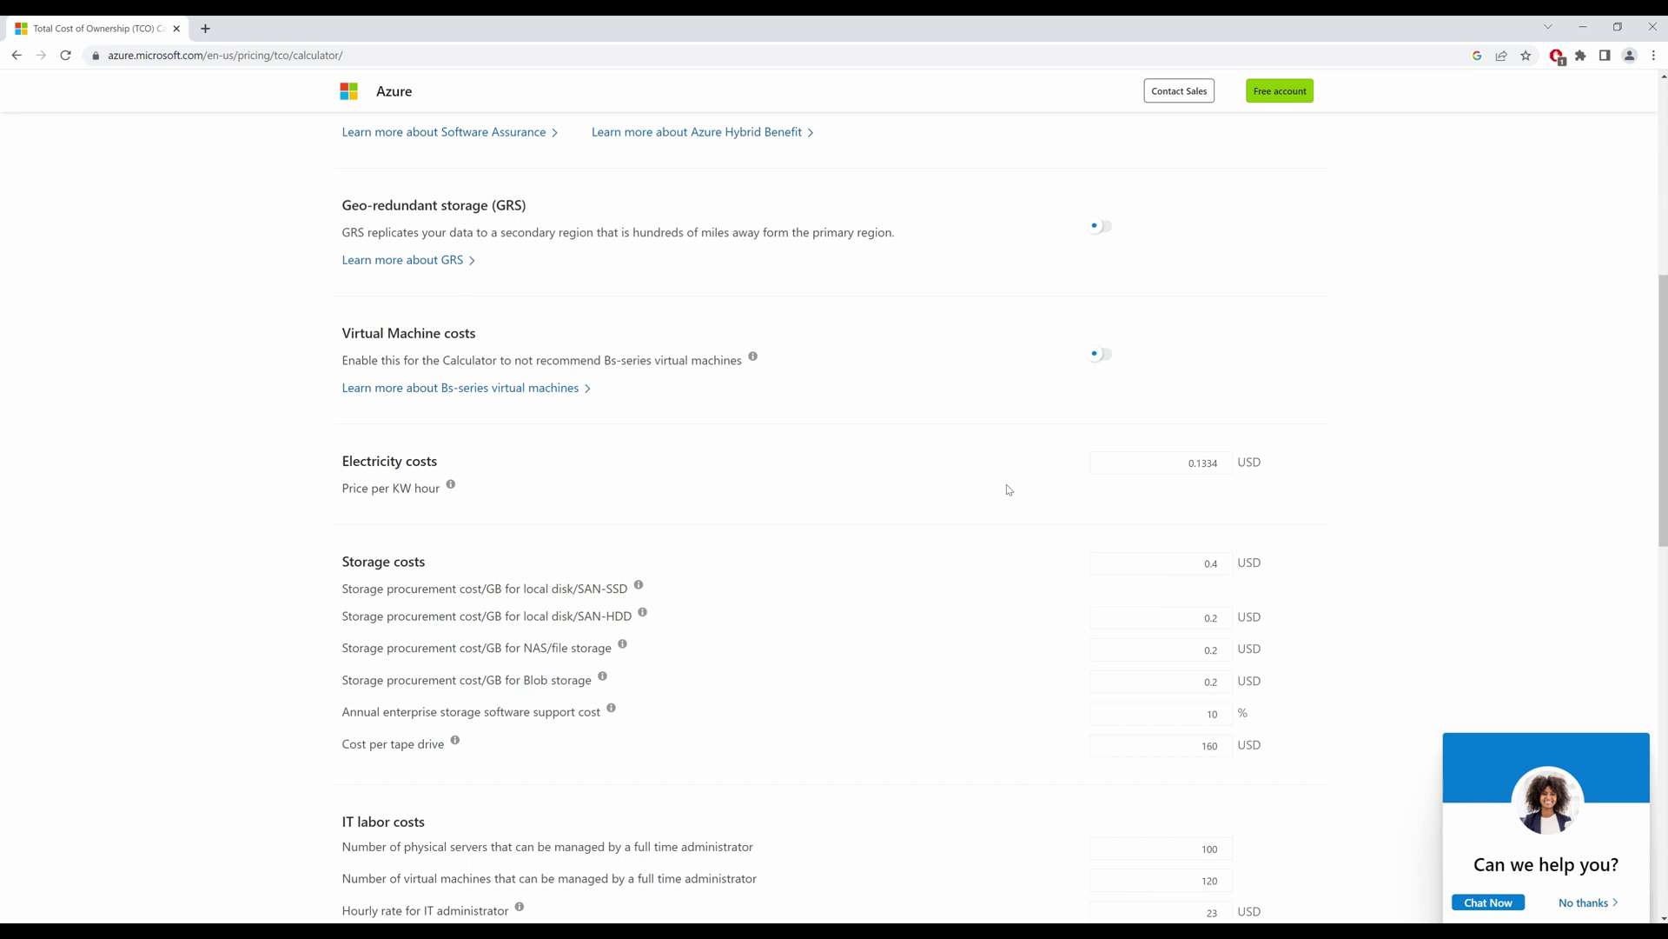
pyautogui.scroll(-1, 991, 580)
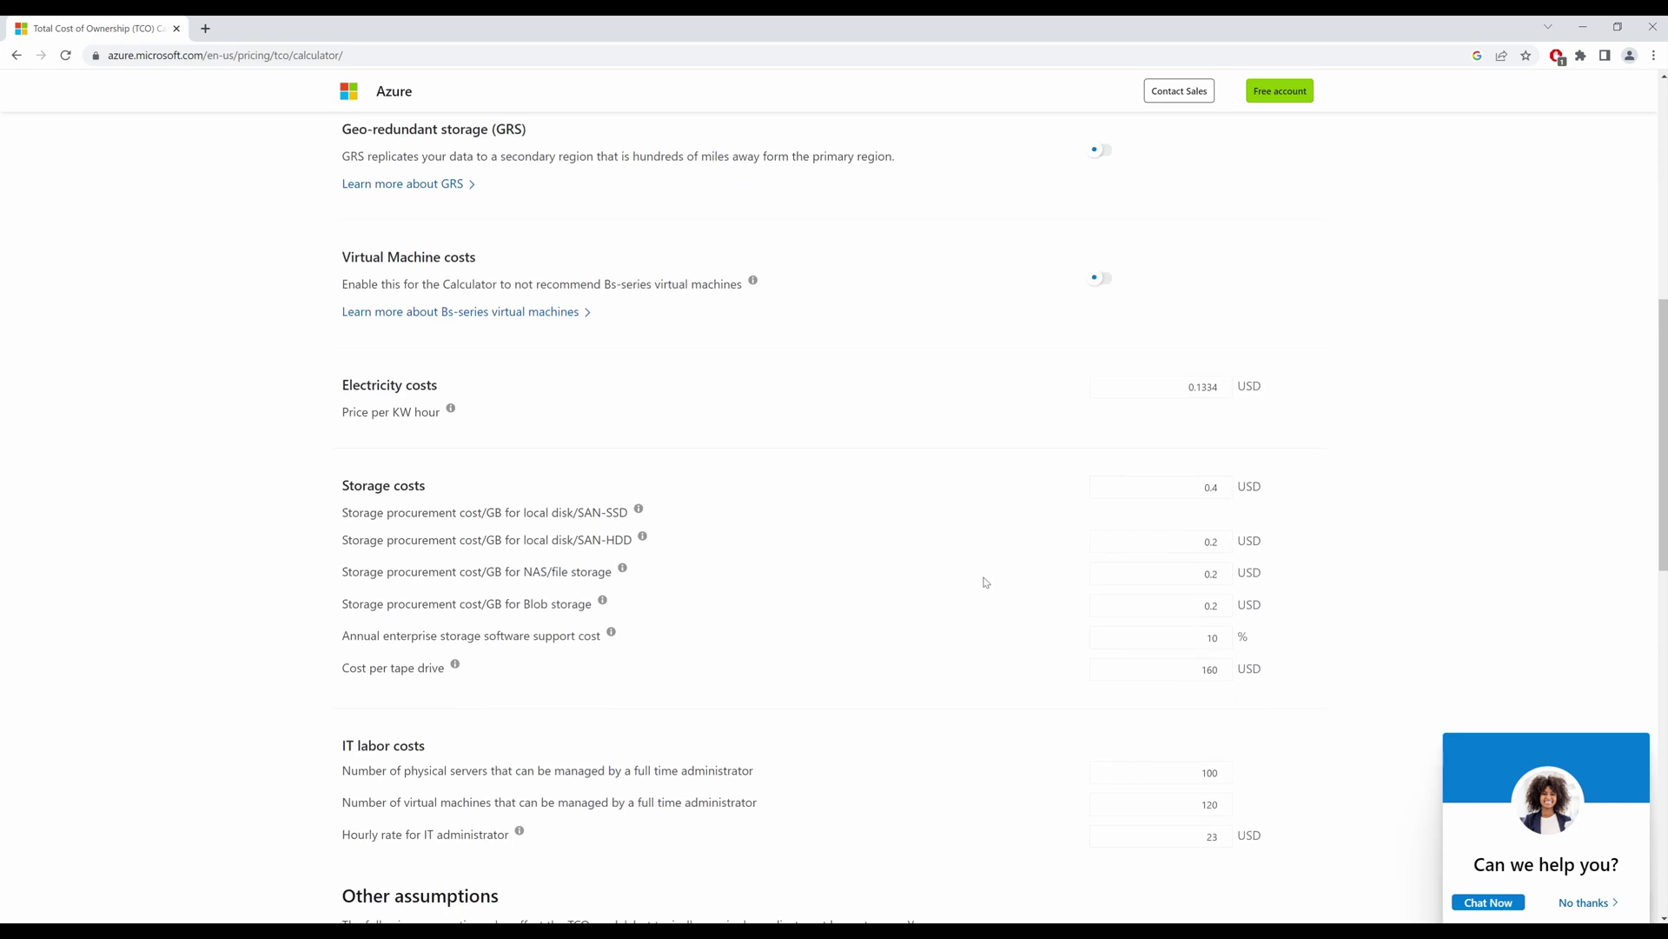
pyautogui.scroll(-1, 985, 575)
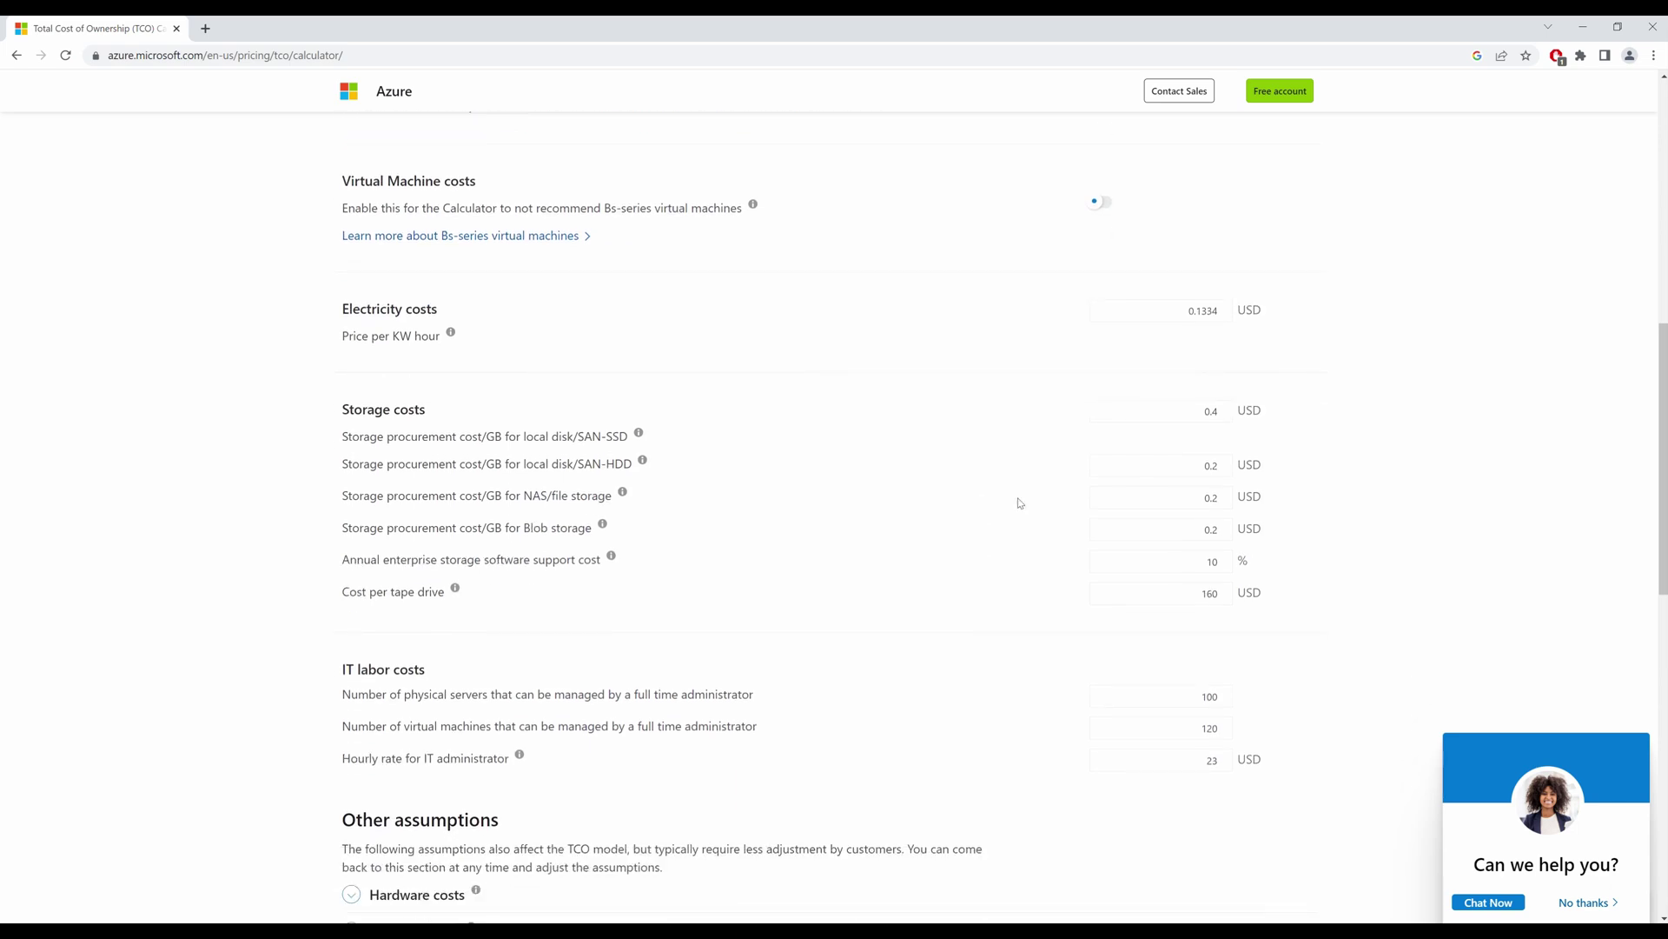
pyautogui.scroll(-1, 1021, 502)
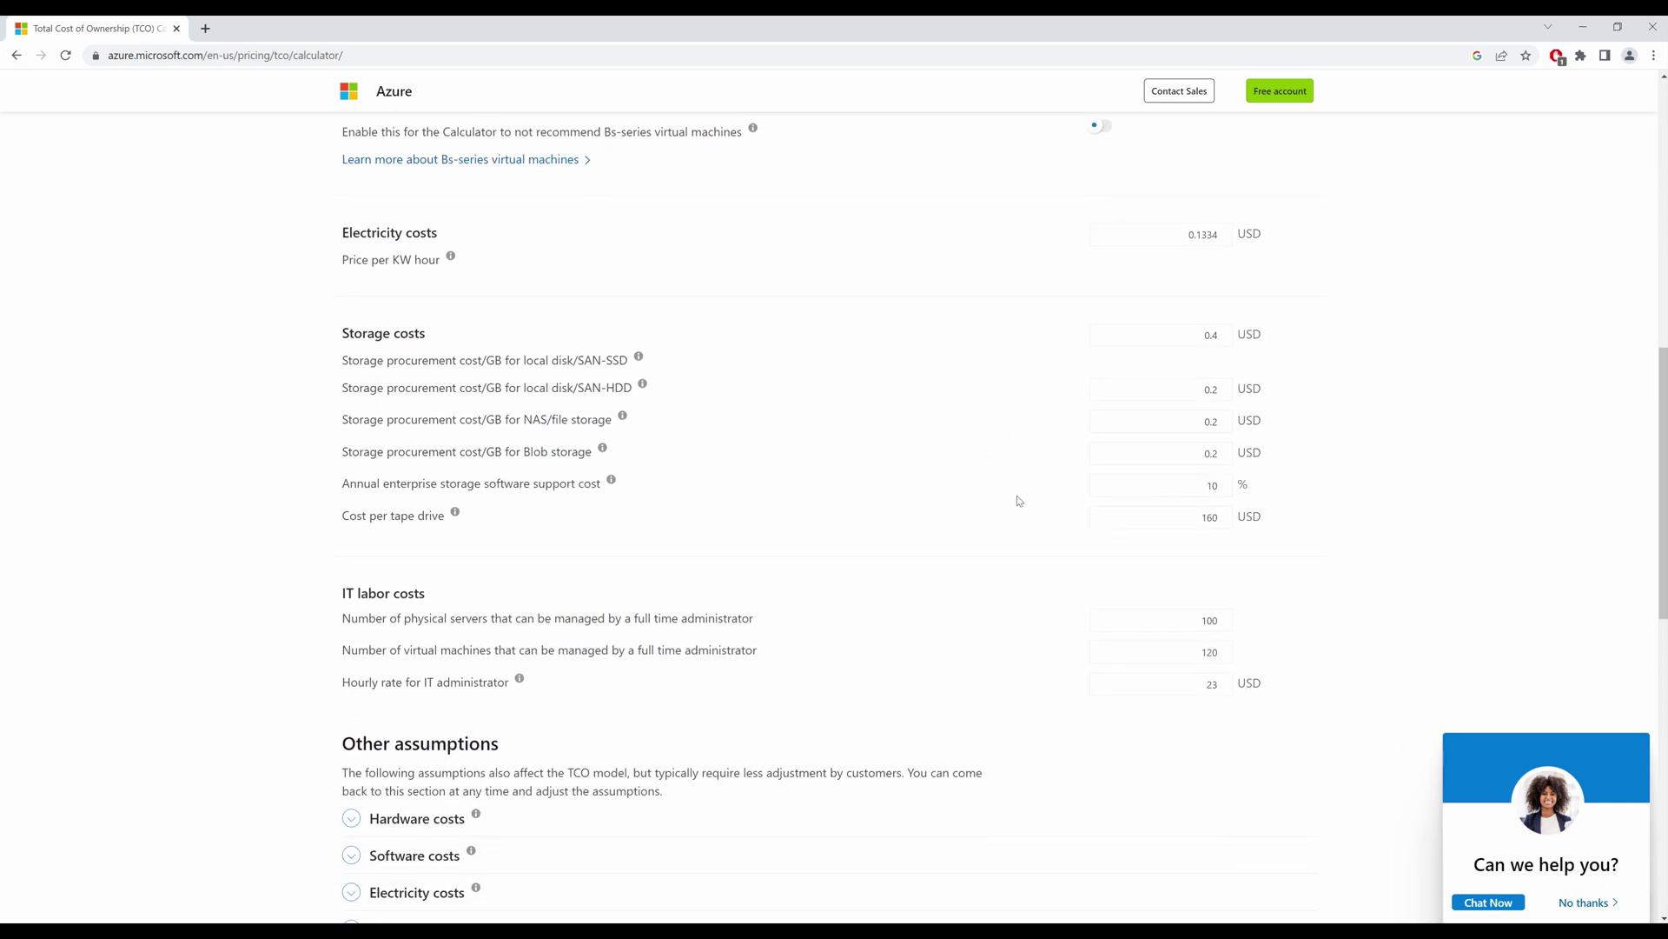
pyautogui.scroll(-1, 1019, 502)
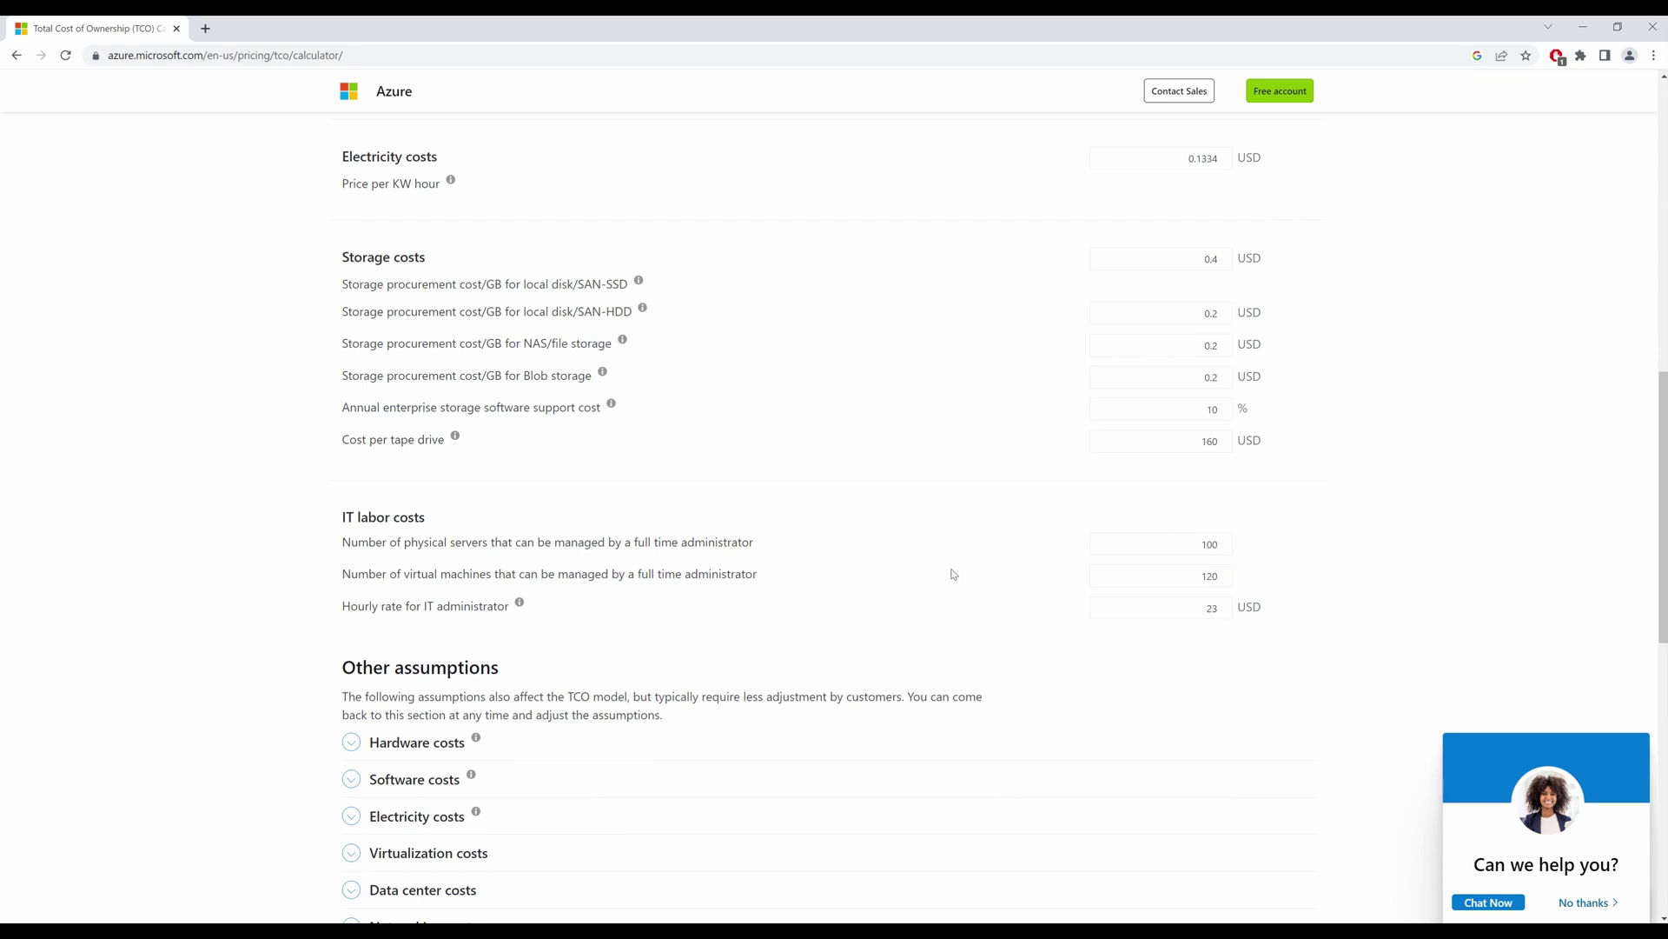
pyautogui.scroll(-2, 787, 643)
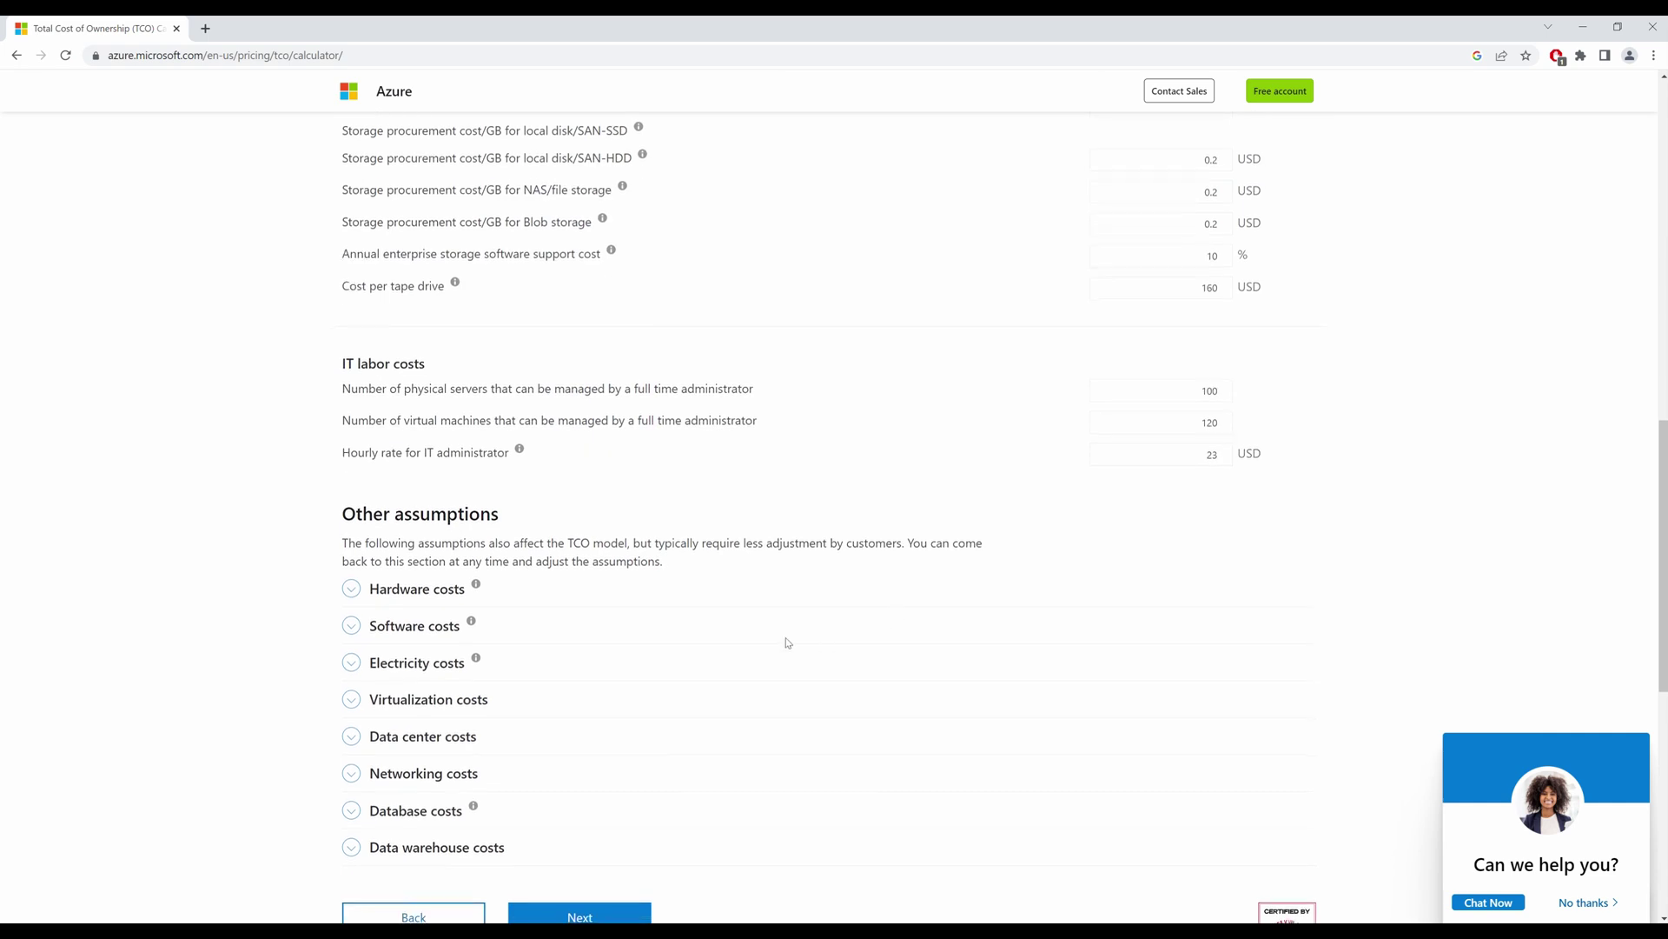
pyautogui.scroll(-2, 788, 643)
pyautogui.click(351, 438)
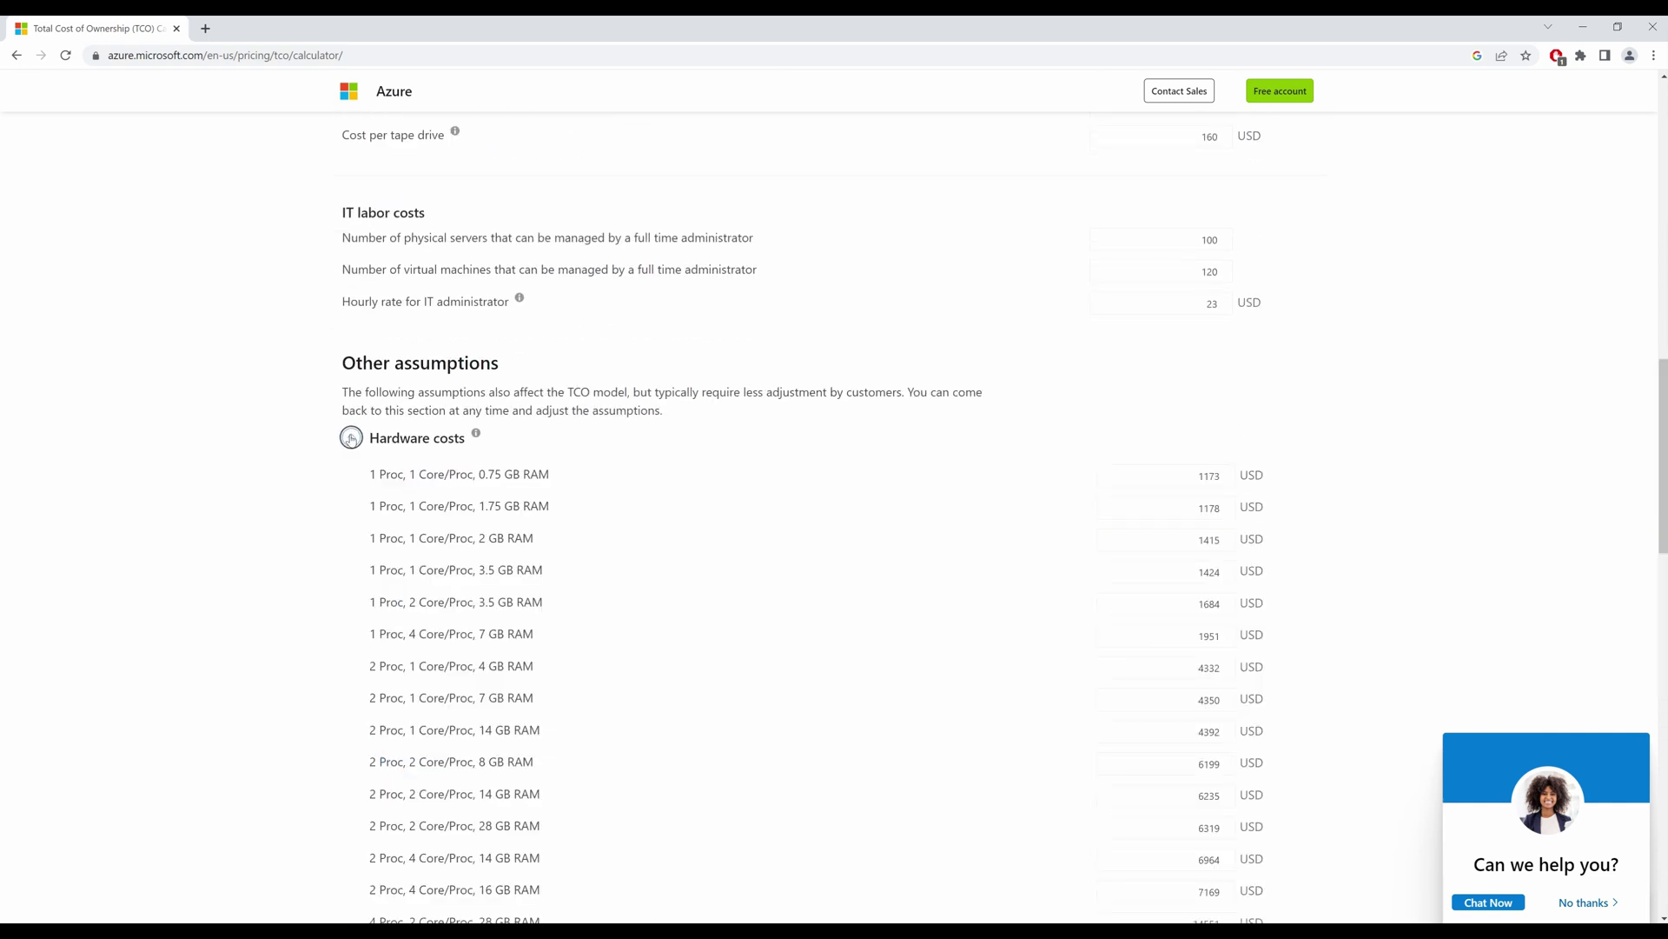
pyautogui.click(351, 438)
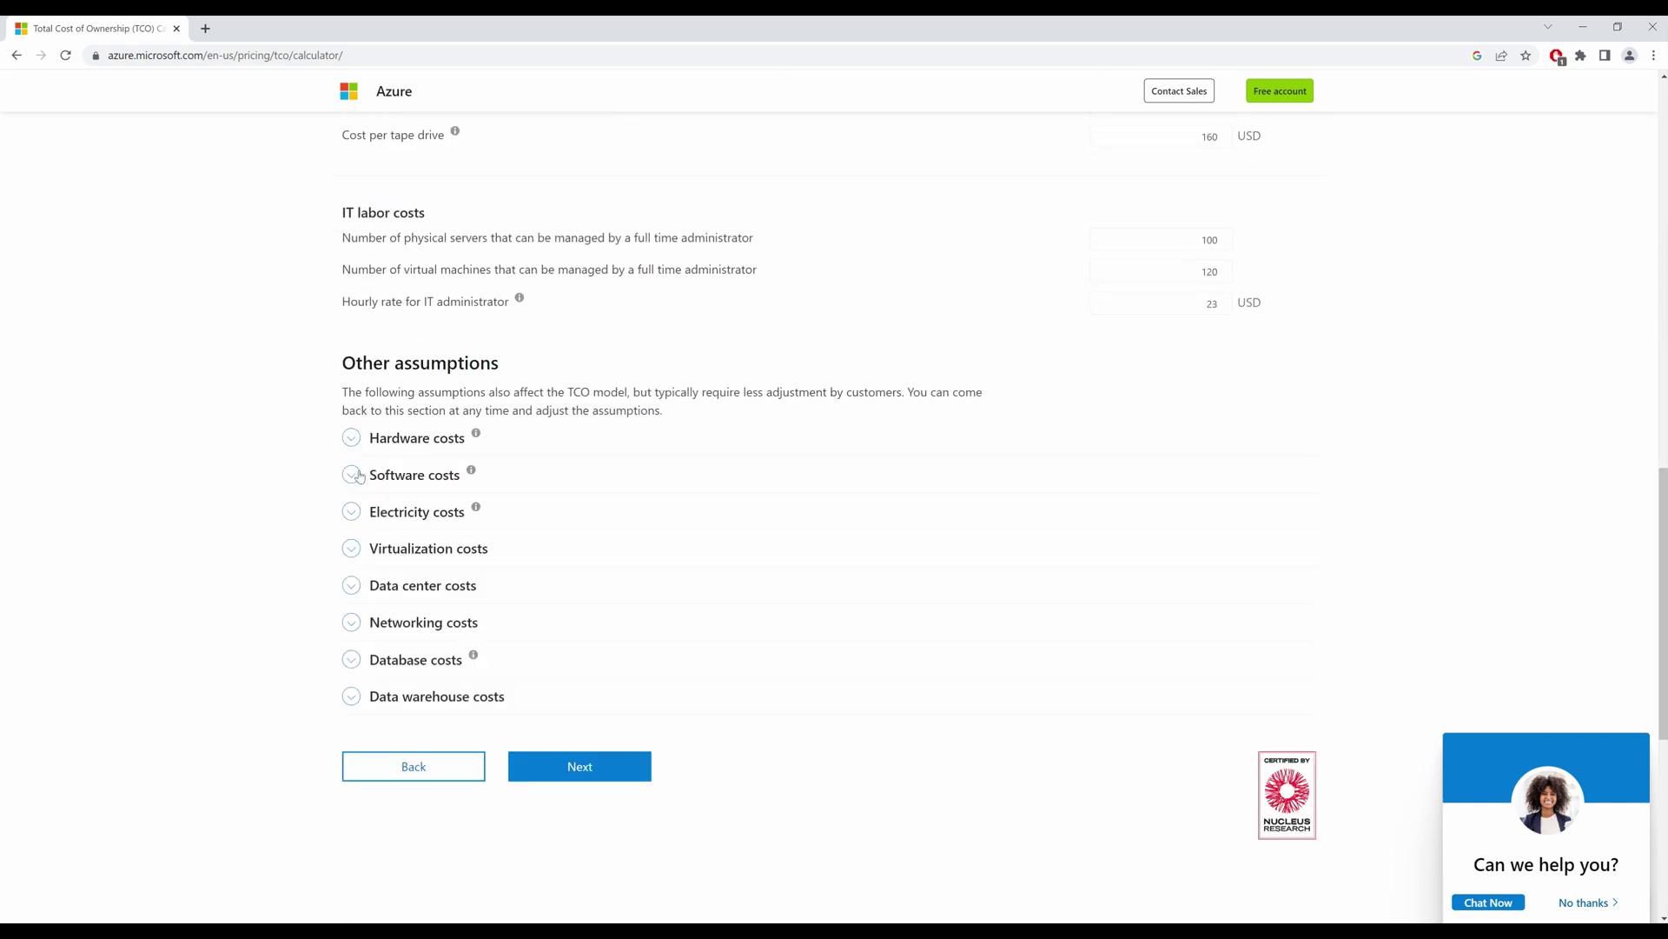
pyautogui.click(352, 475)
pyautogui.click(352, 474)
# Step: Generate the report, estimating $38,272 savings over 5 years in East US
pyautogui.click(581, 766)
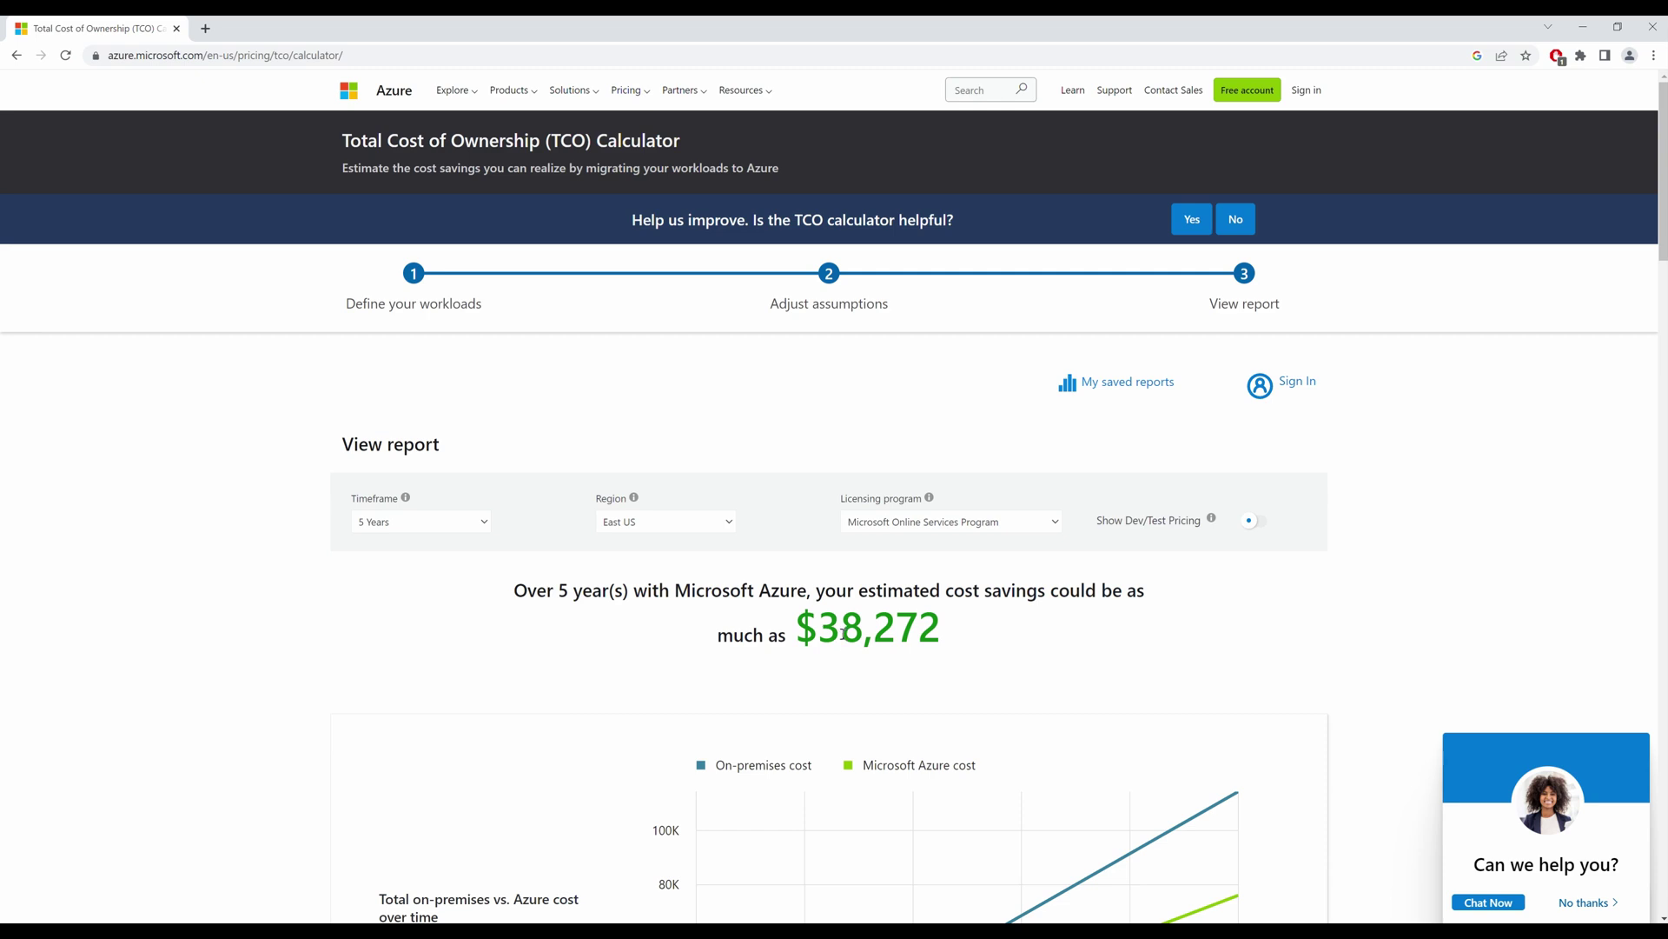
# Step: Change the report to a 2-year timeframe in UAE North, showing $24,774 savings
pyautogui.click(448, 531)
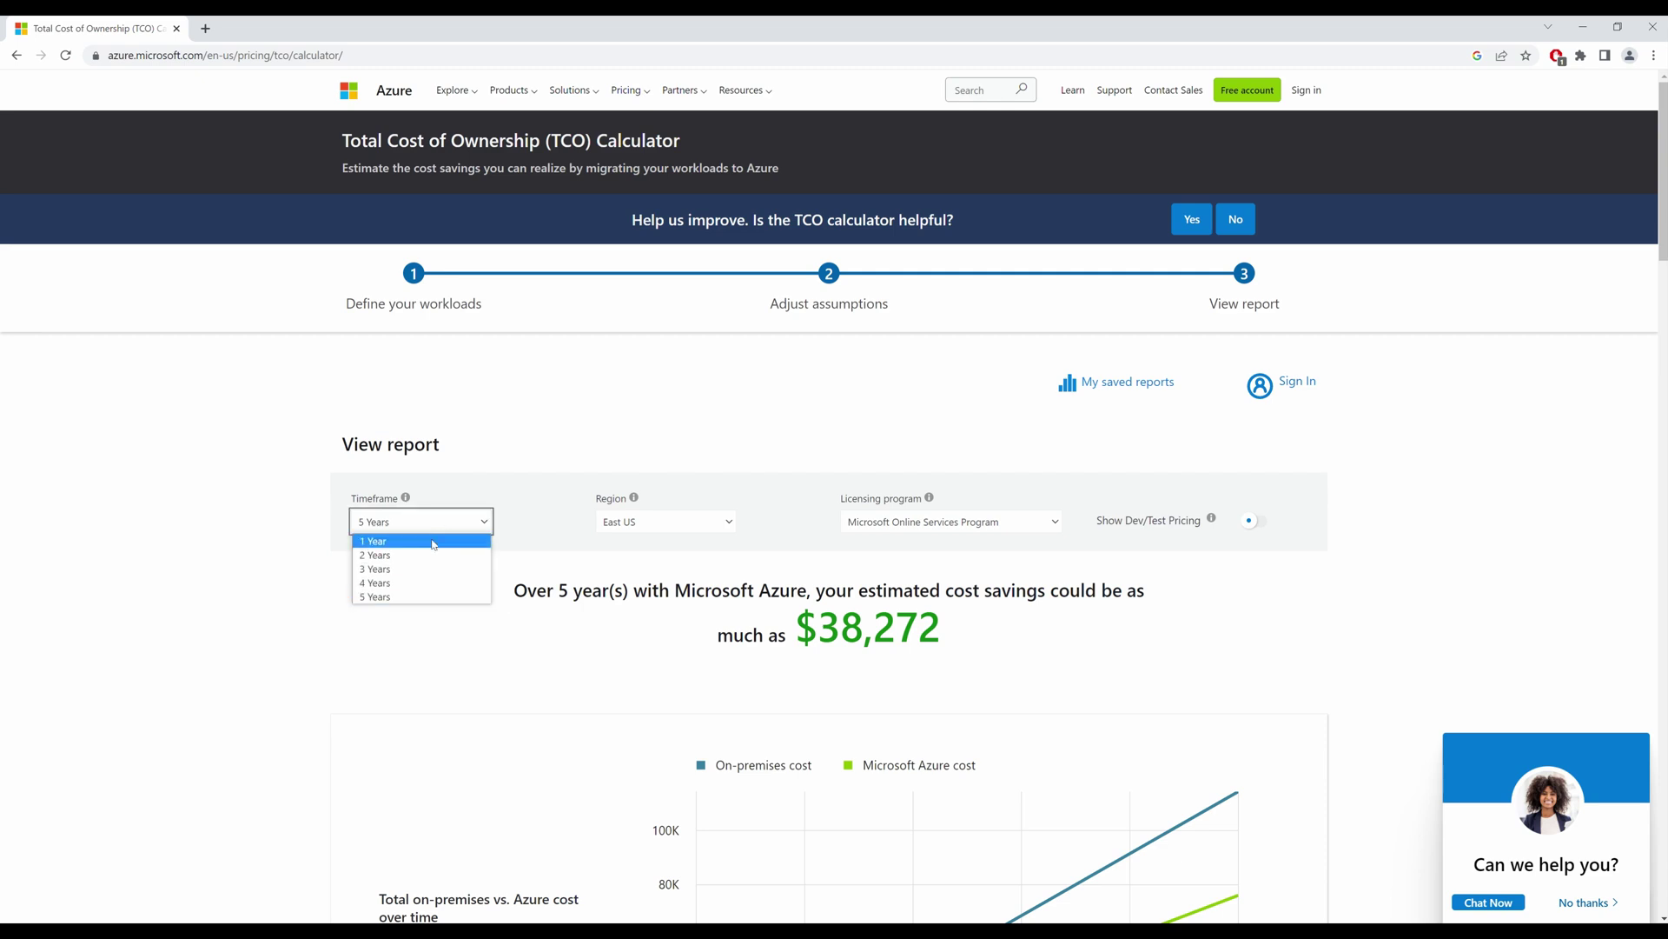
pyautogui.click(422, 543)
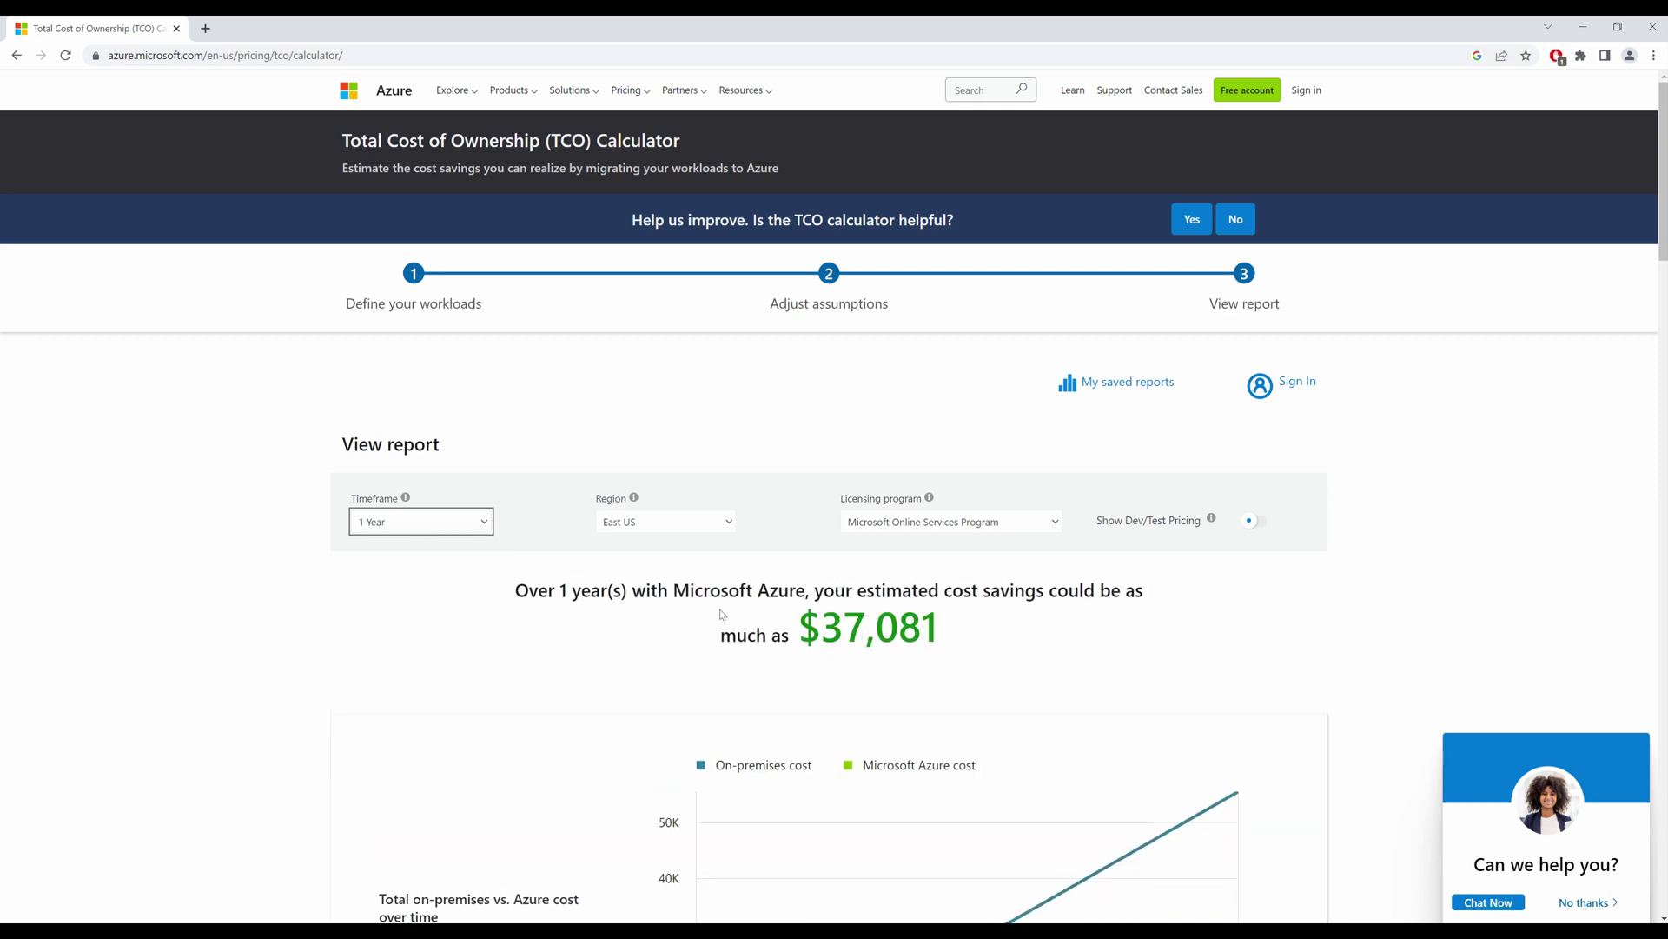
pyautogui.click(474, 522)
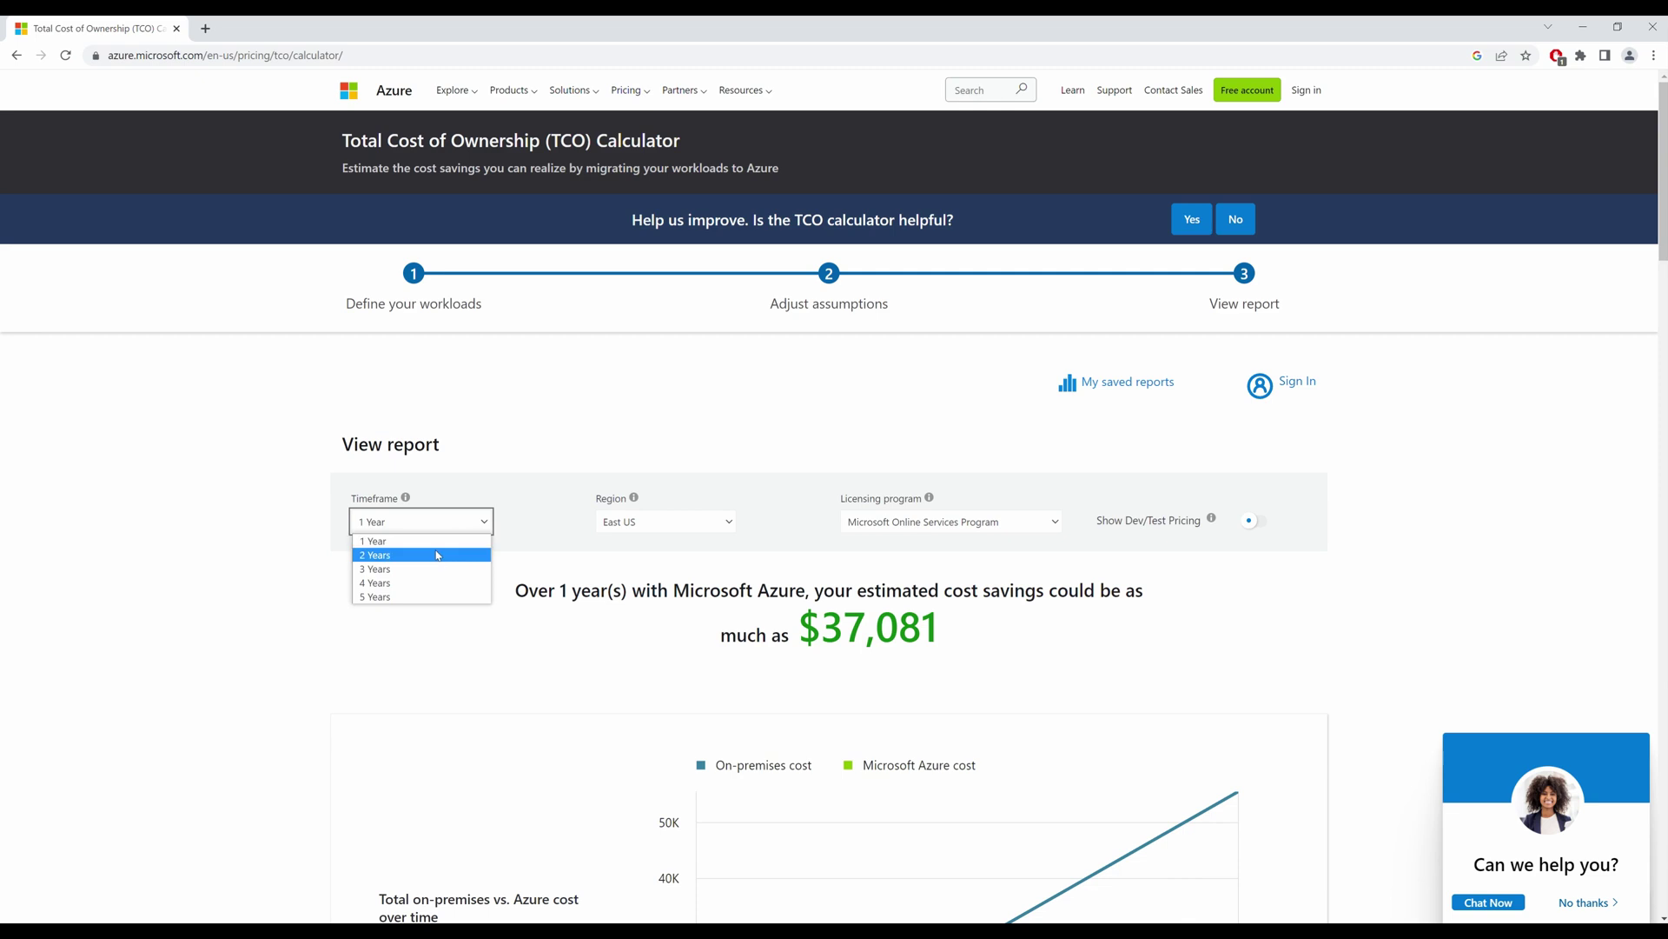
pyautogui.click(437, 554)
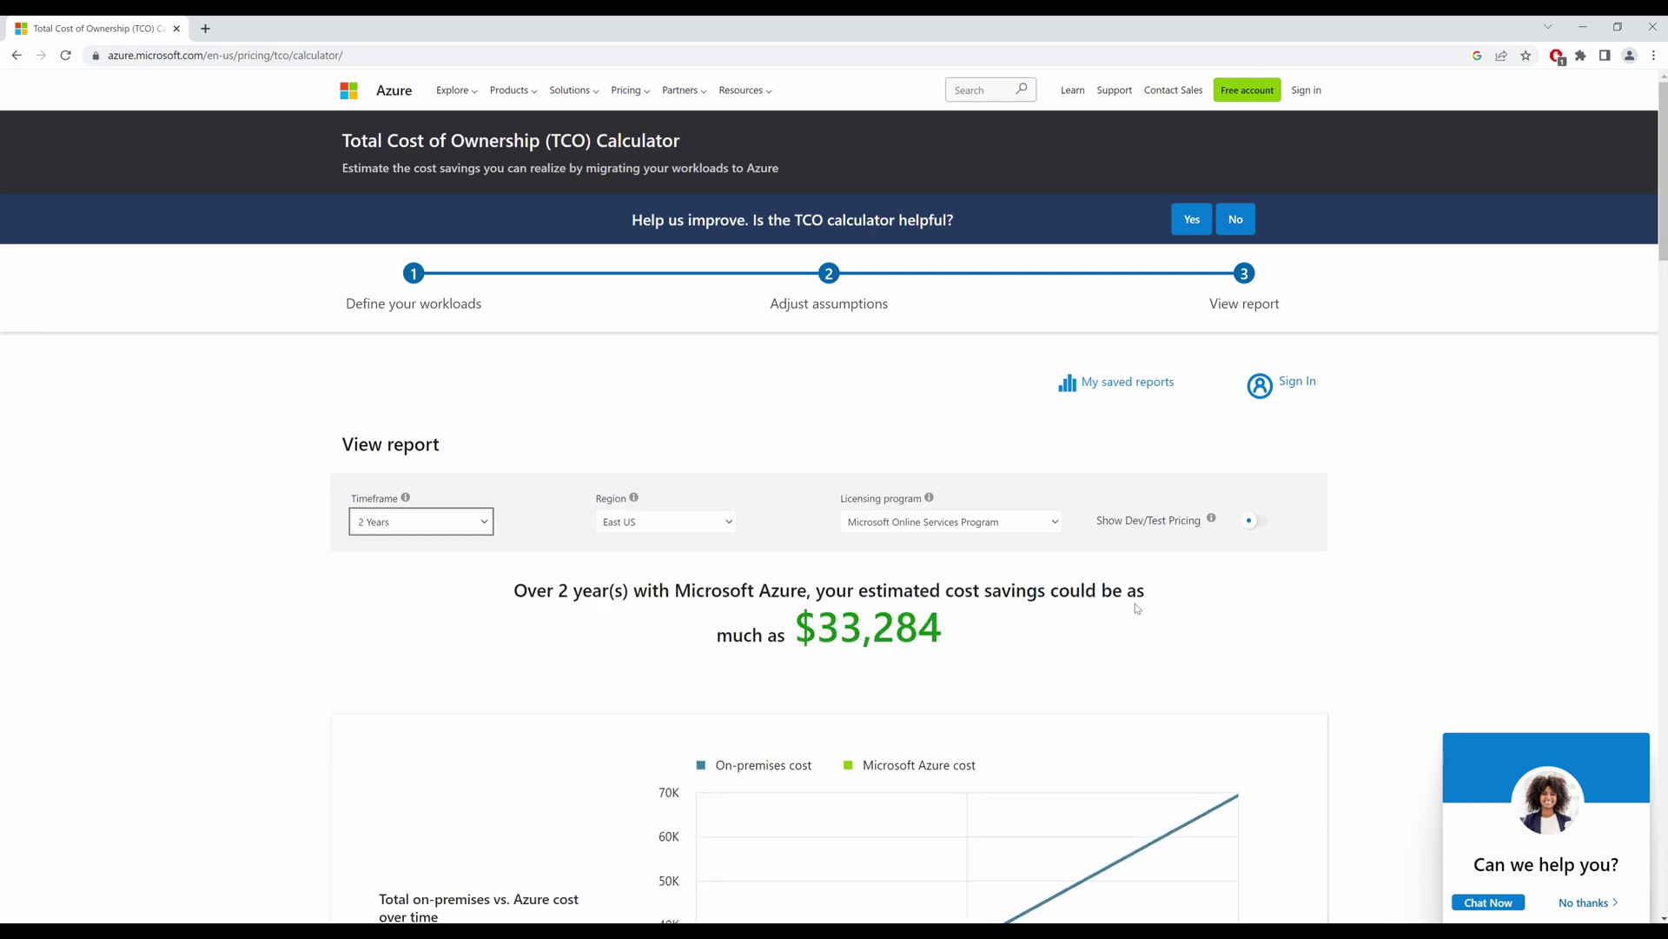
pyautogui.click(678, 527)
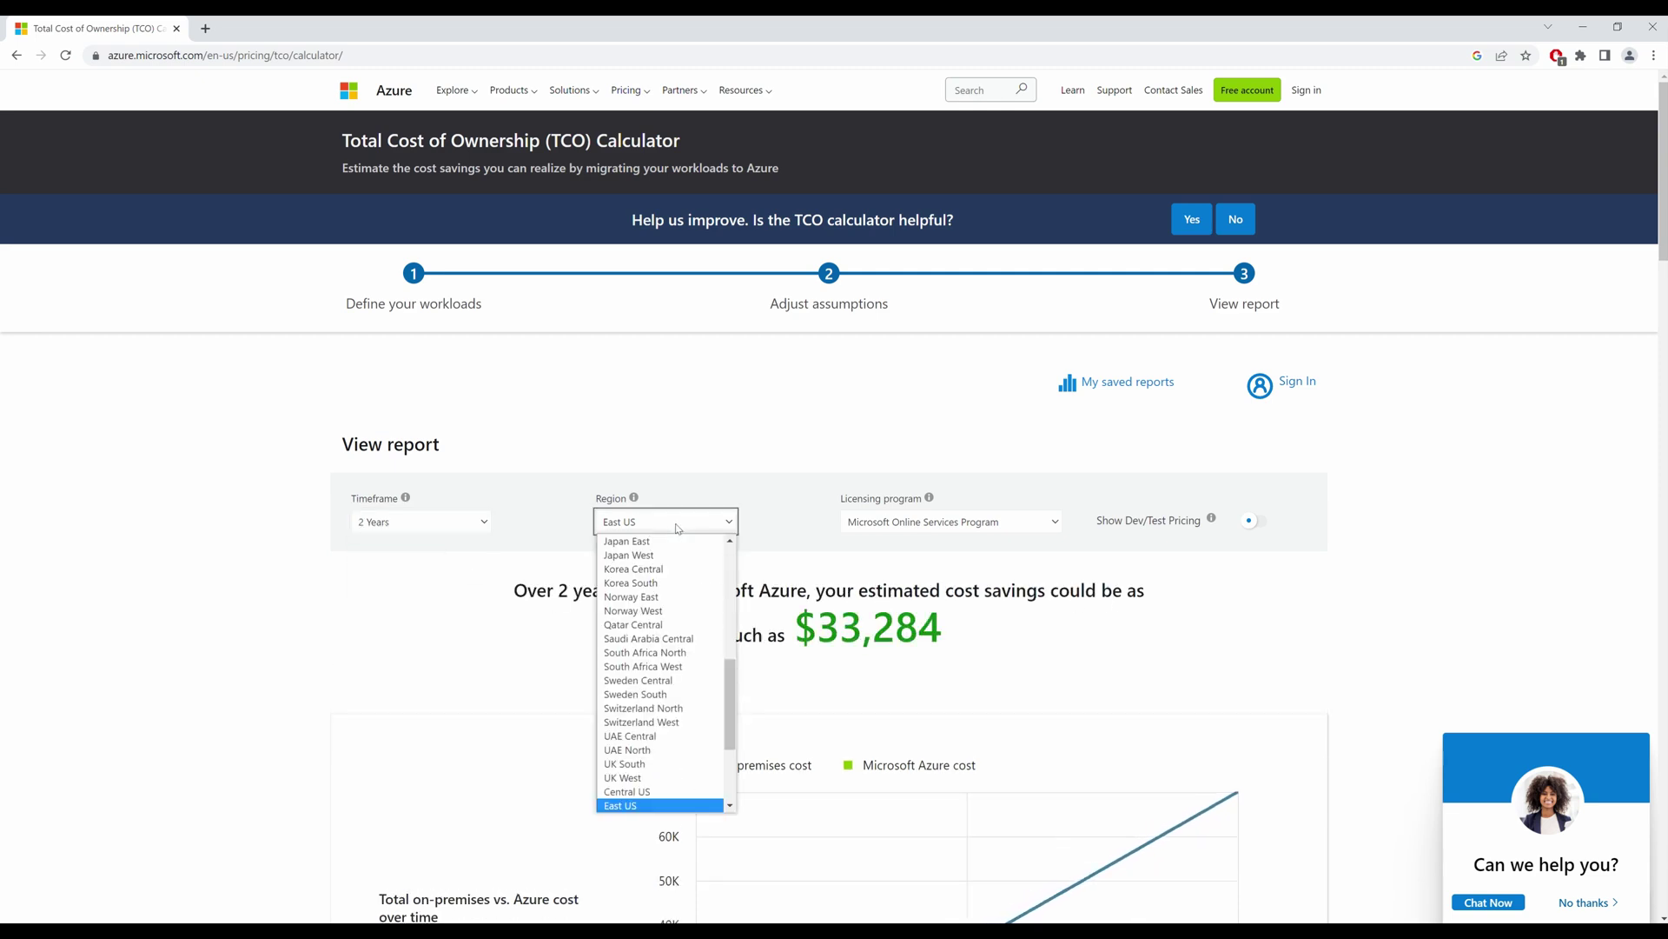
pyautogui.click(657, 753)
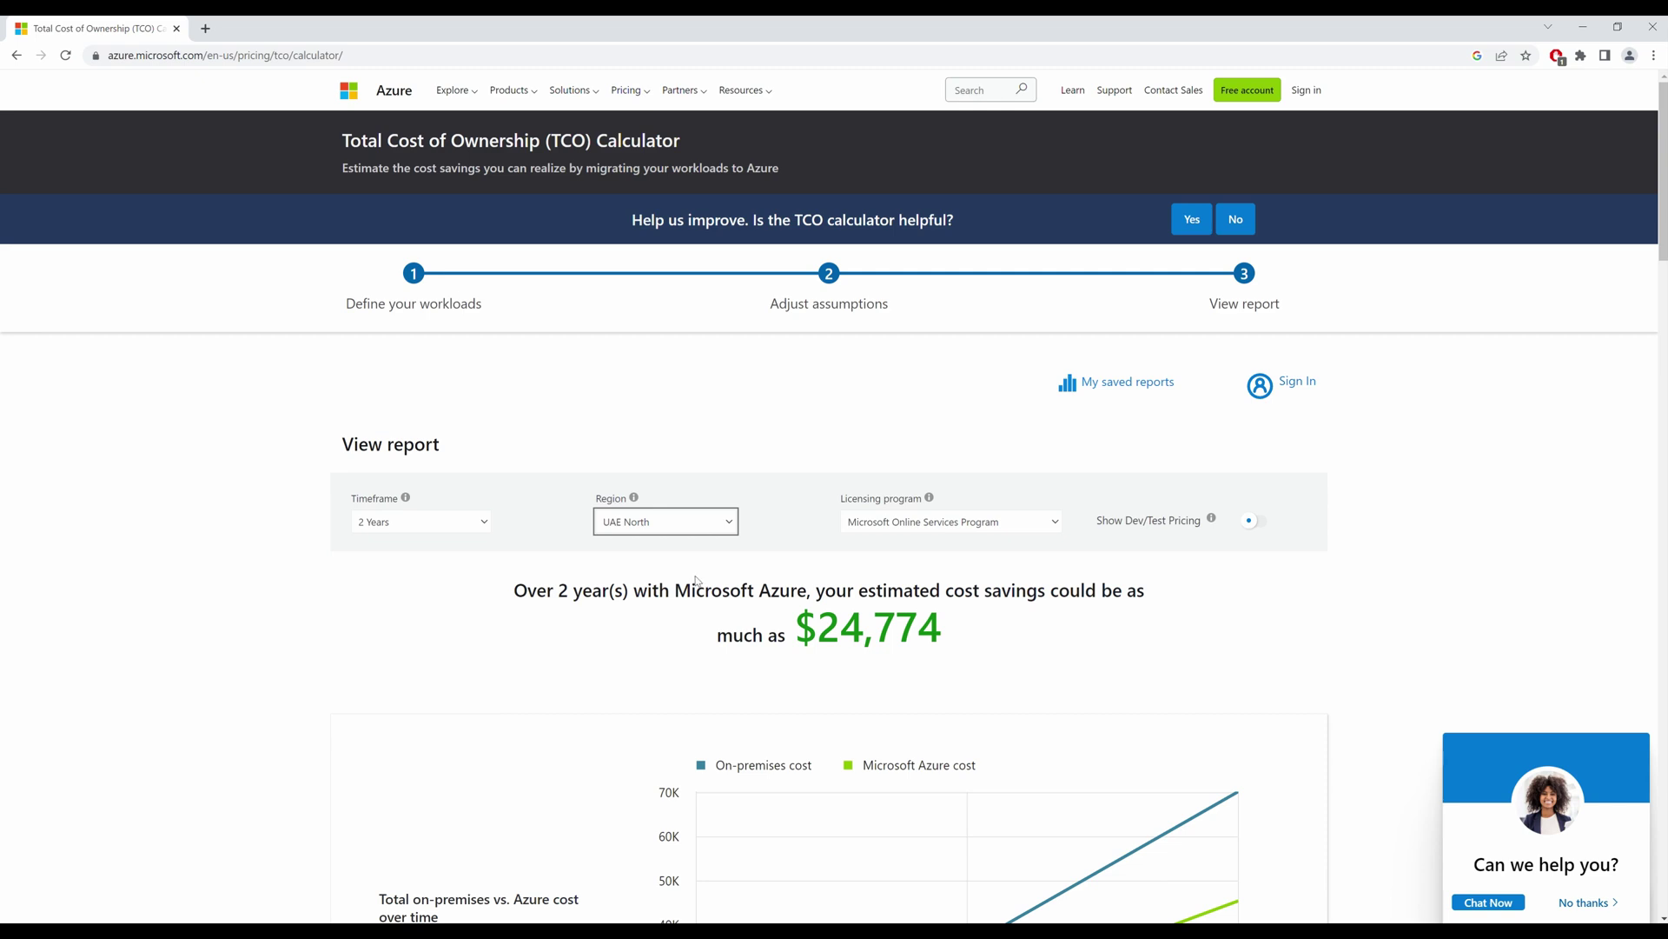
pyautogui.scroll(-5, 666, 666)
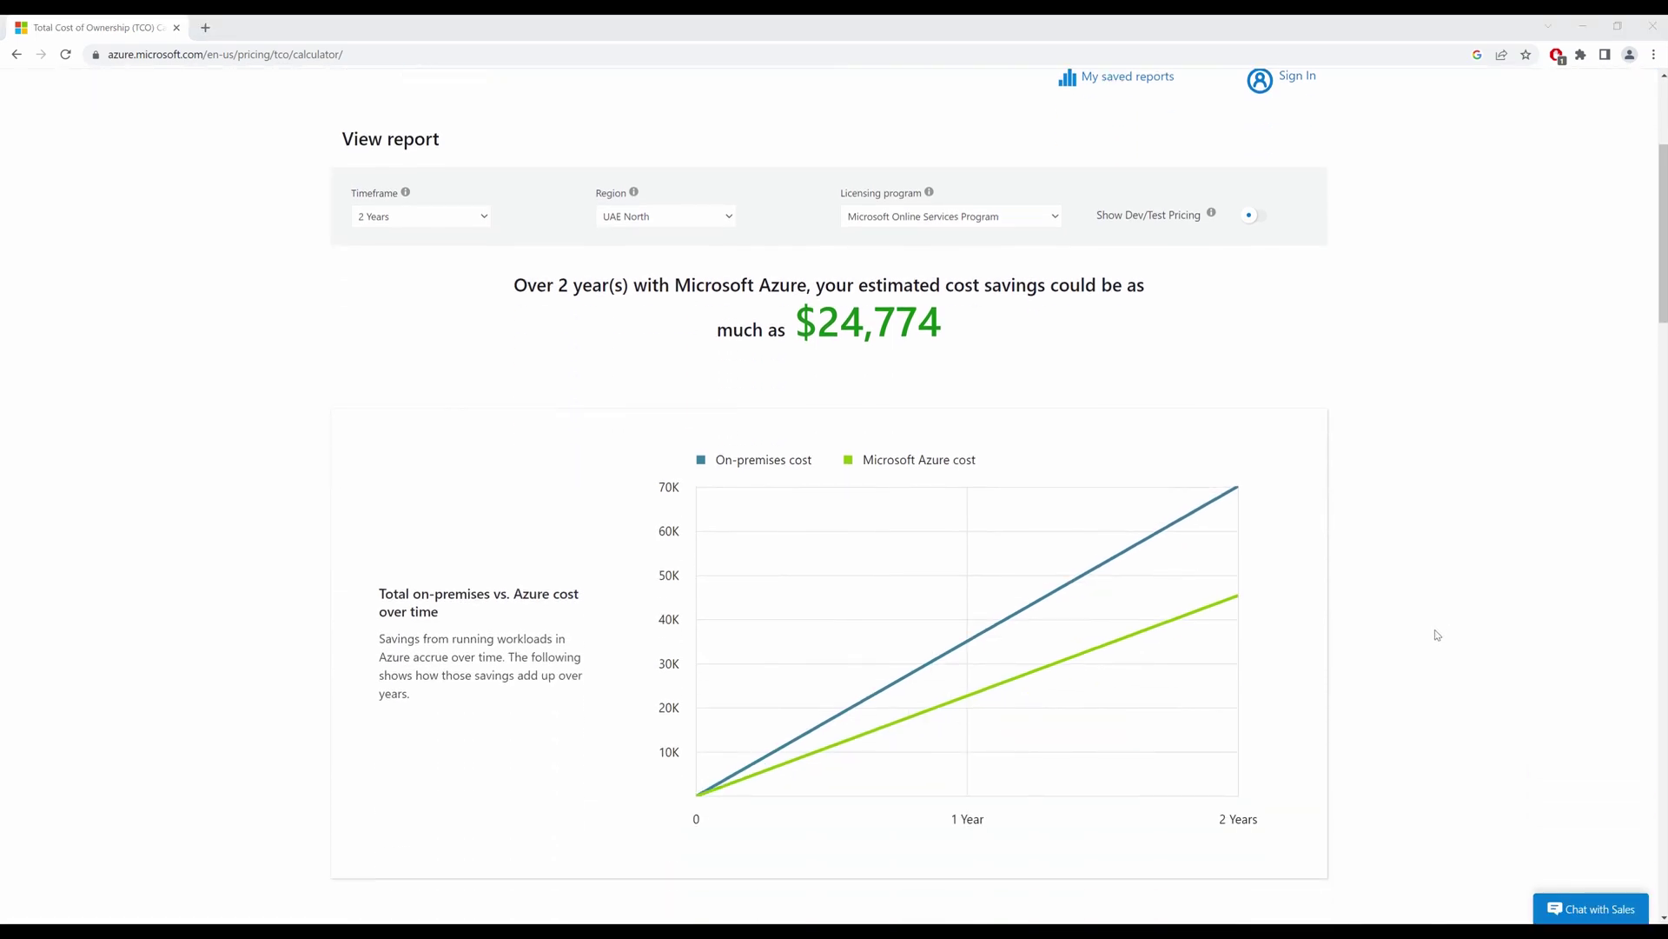
pyautogui.scroll(-5, 1418, 655)
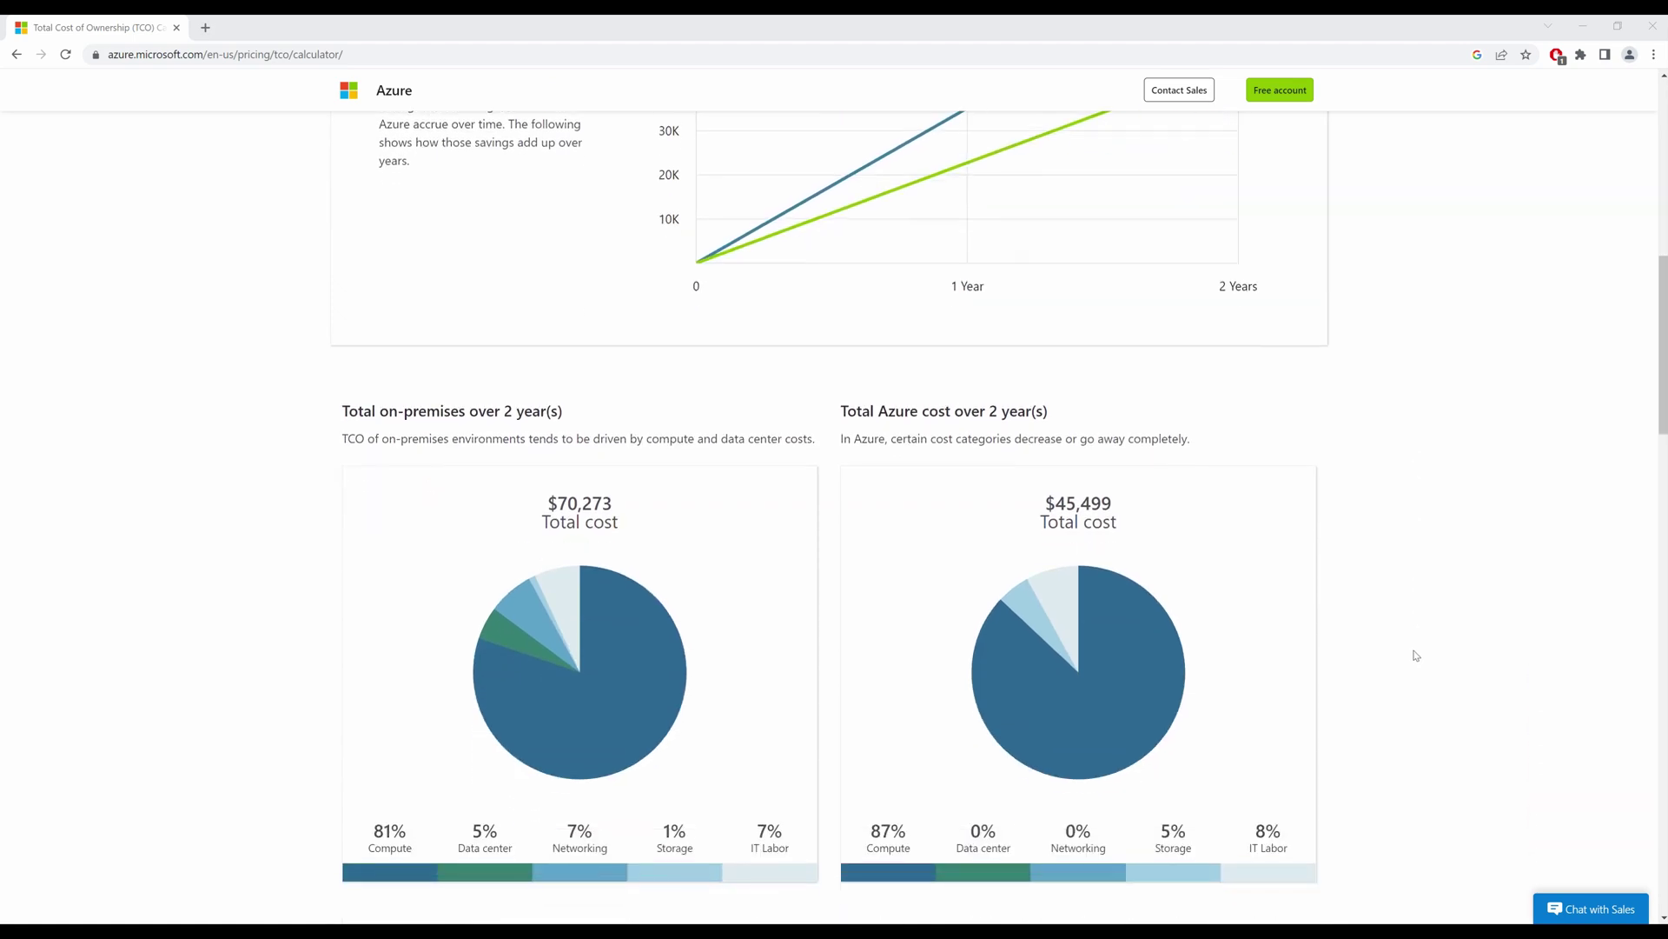
pyautogui.scroll(-6, 1416, 655)
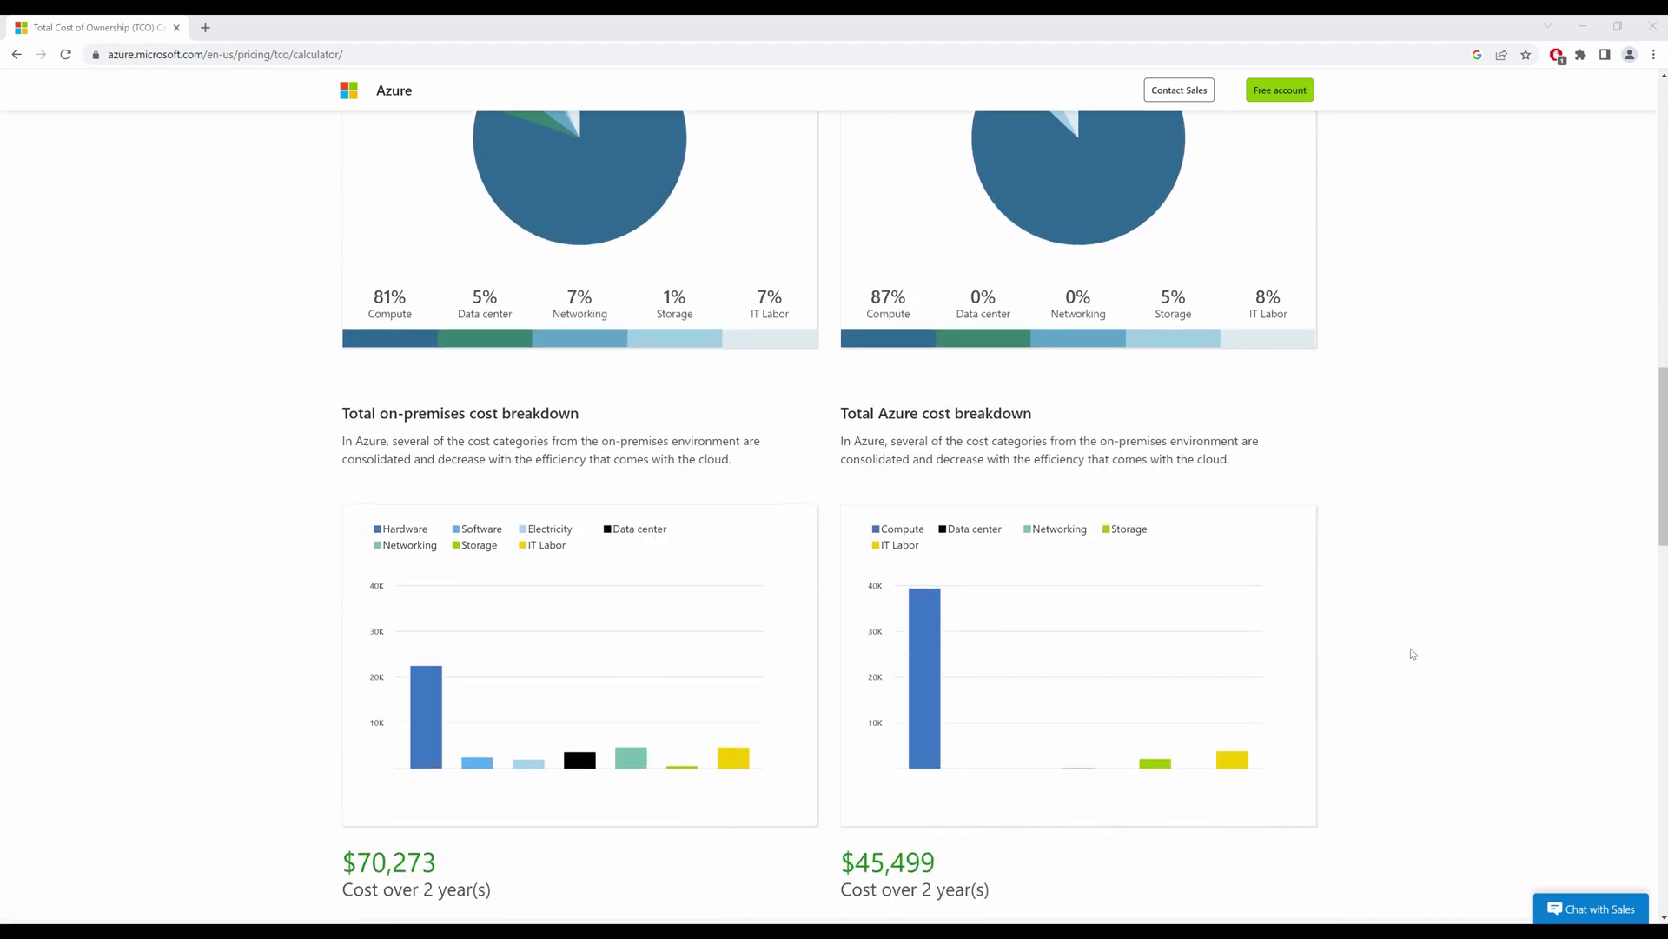
pyautogui.scroll(-5, 1414, 646)
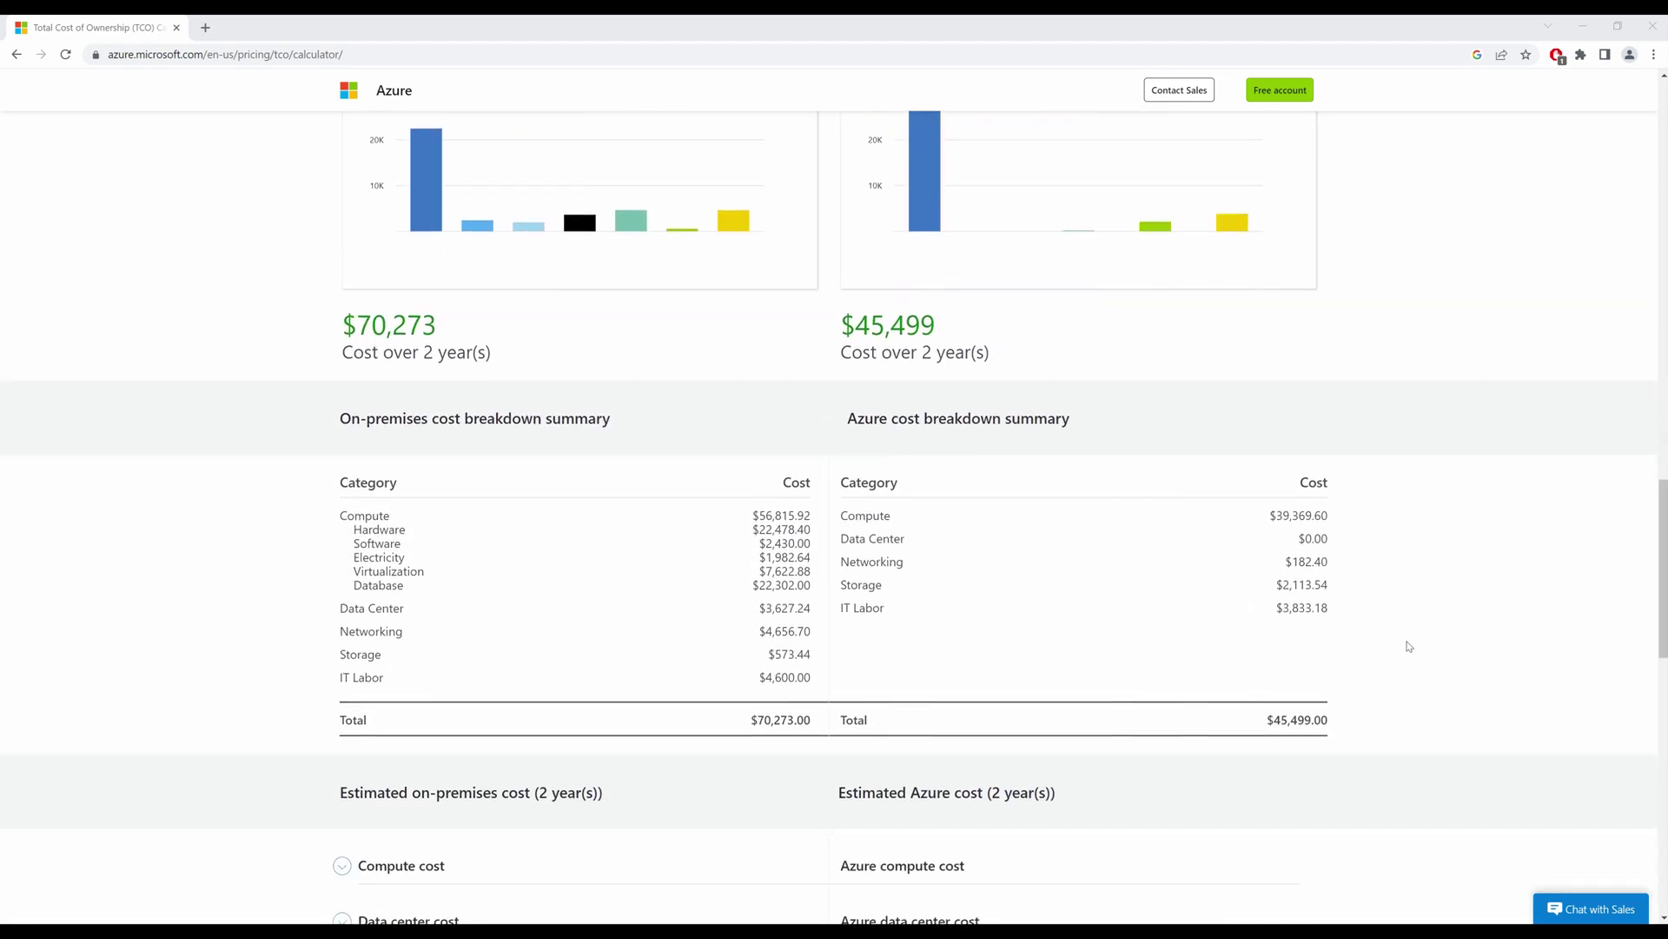
pyautogui.scroll(-2, 1408, 646)
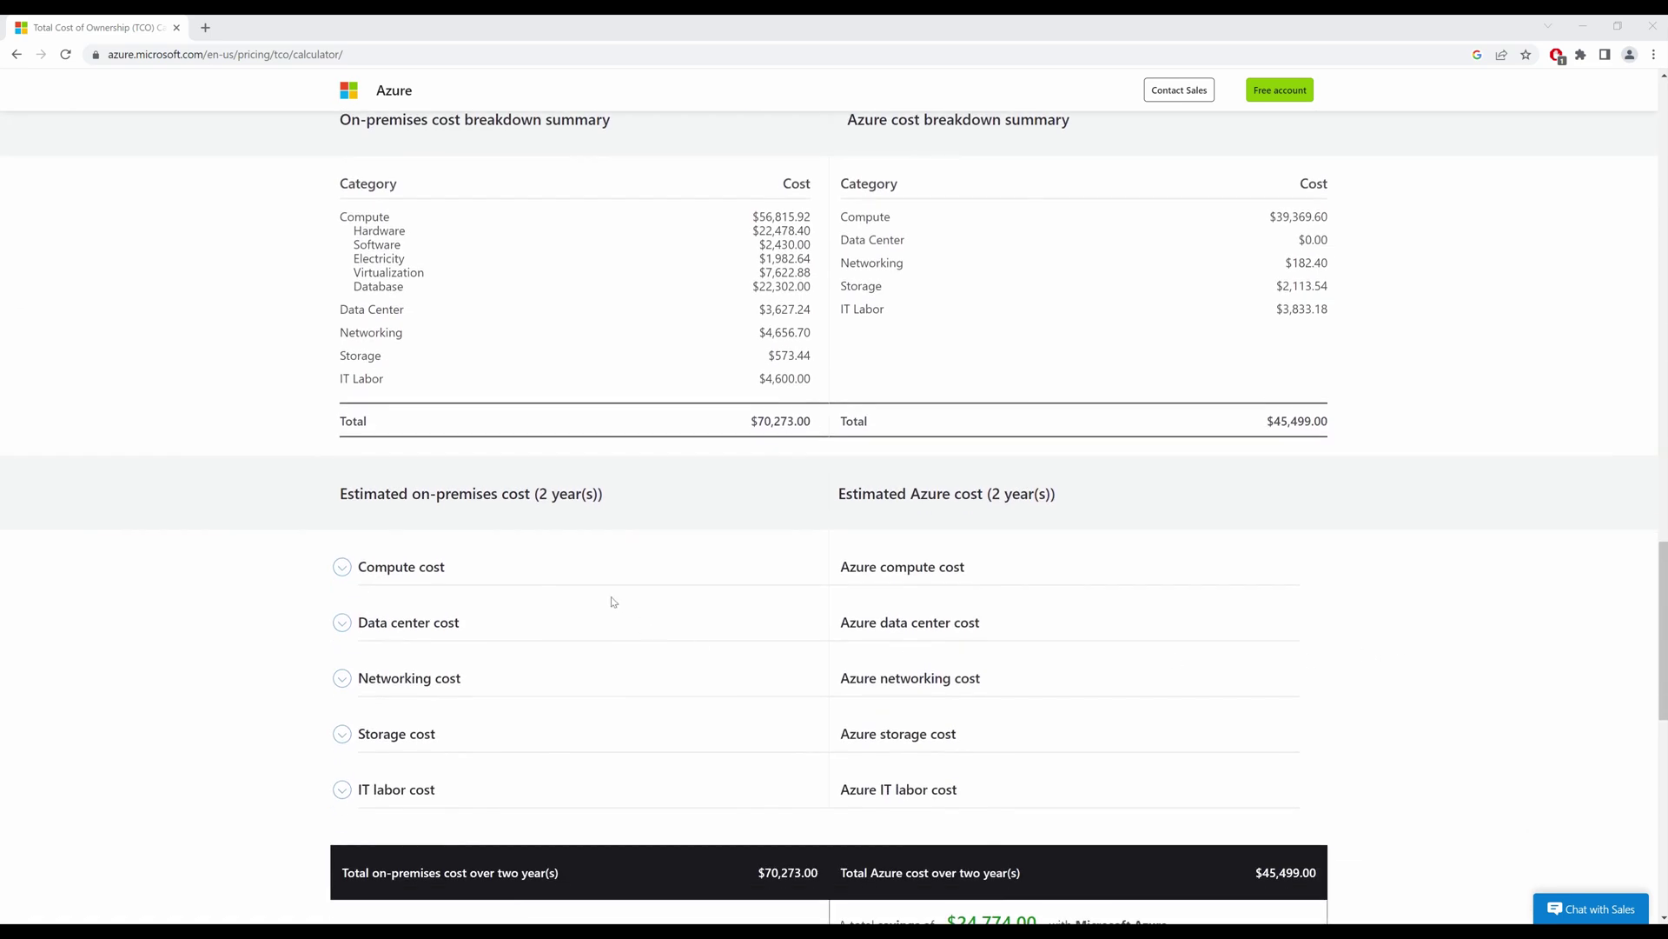
pyautogui.click(341, 567)
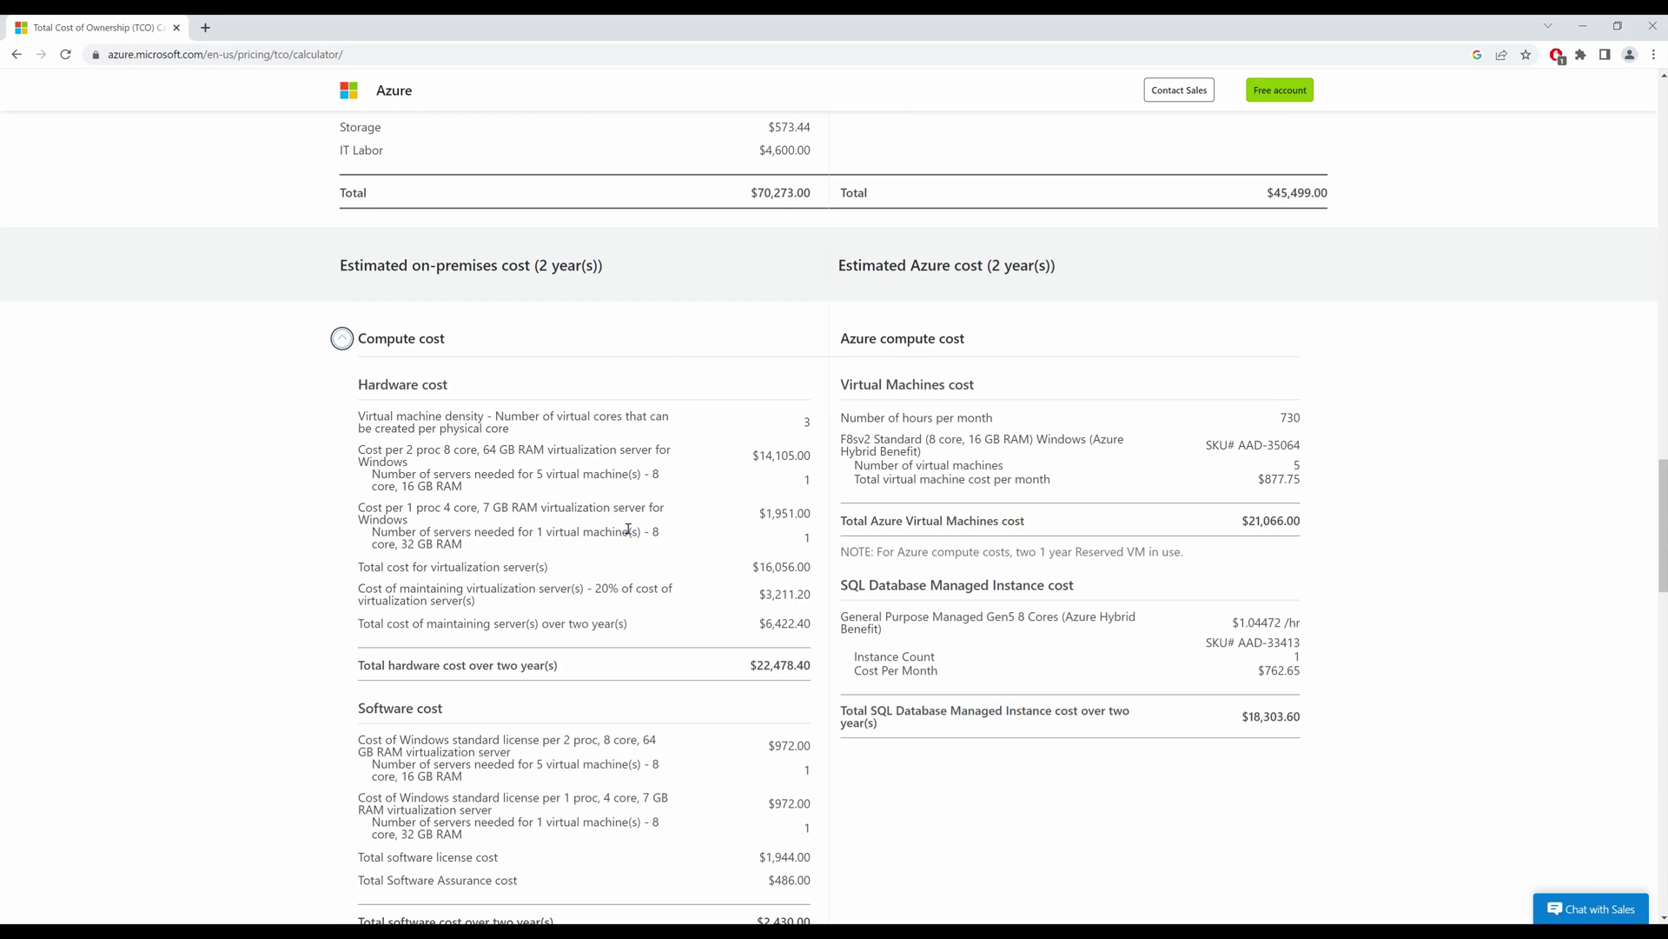
pyautogui.scroll(-3, 627, 529)
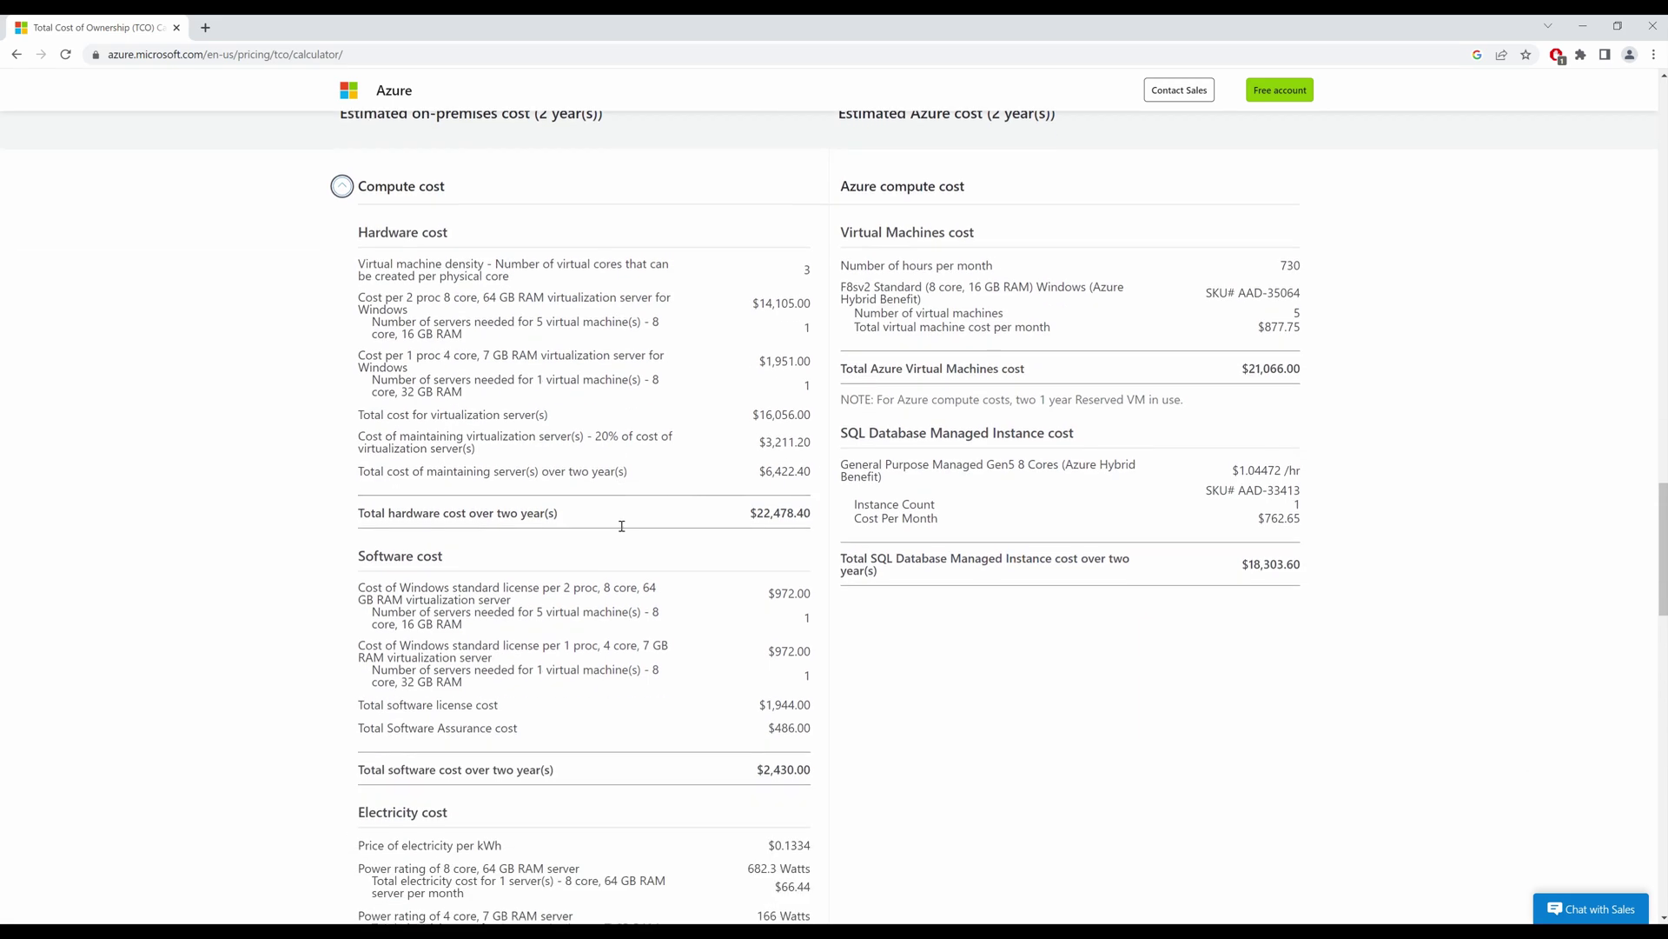
pyautogui.scroll(-5, 622, 530)
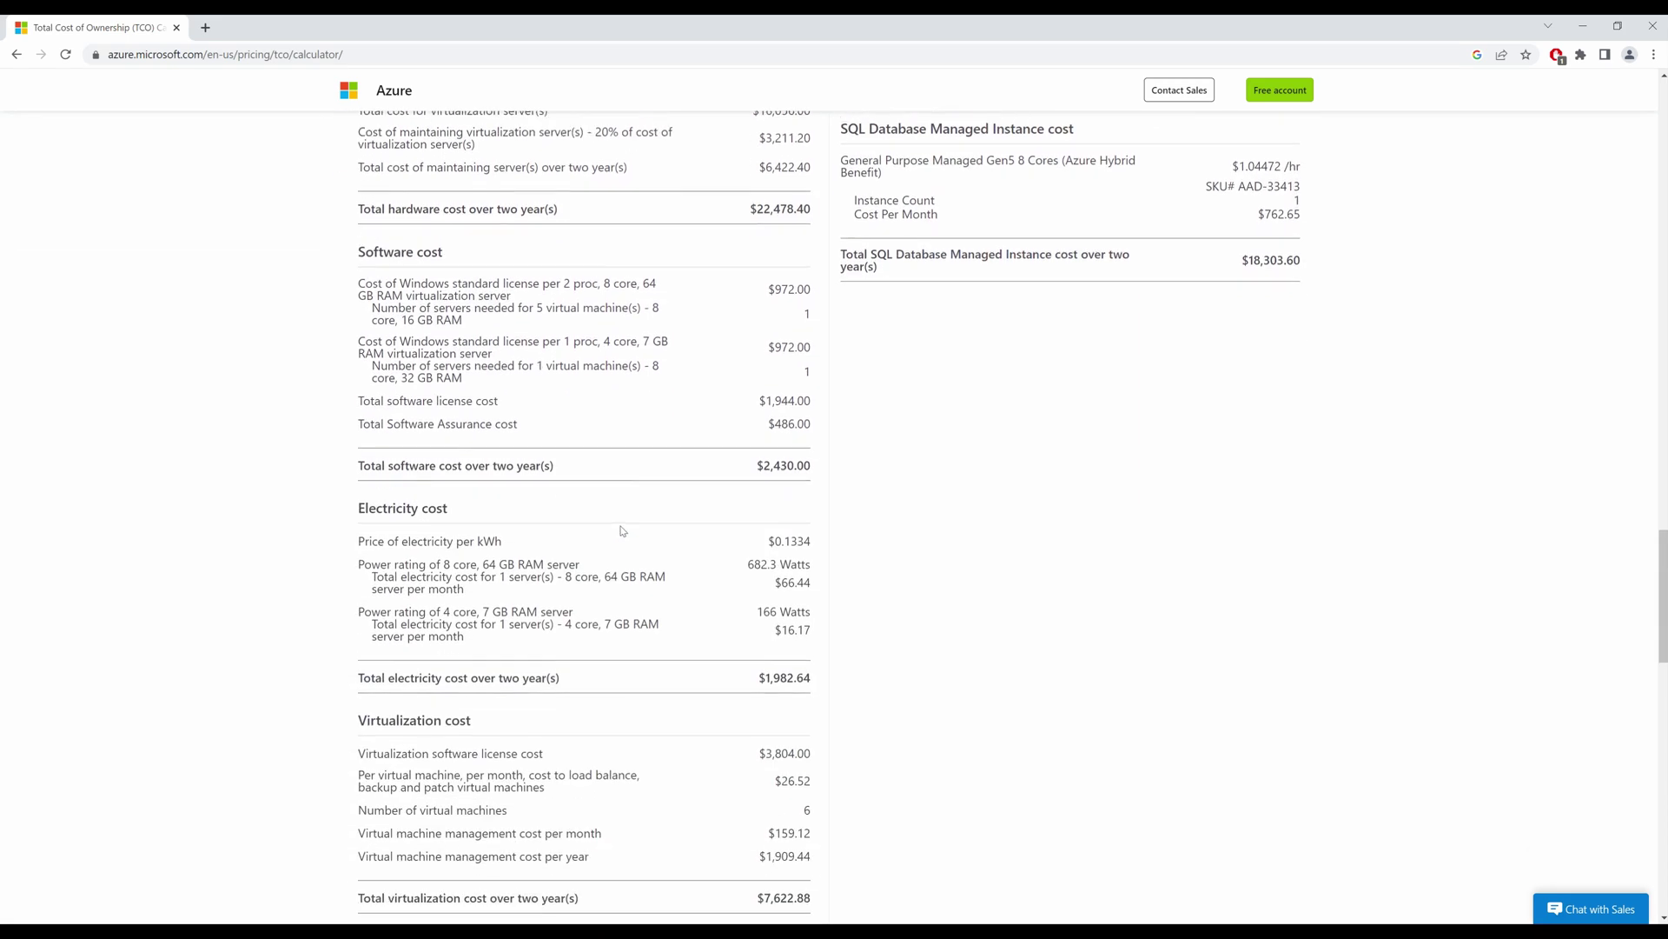
pyautogui.scroll(-6, 622, 530)
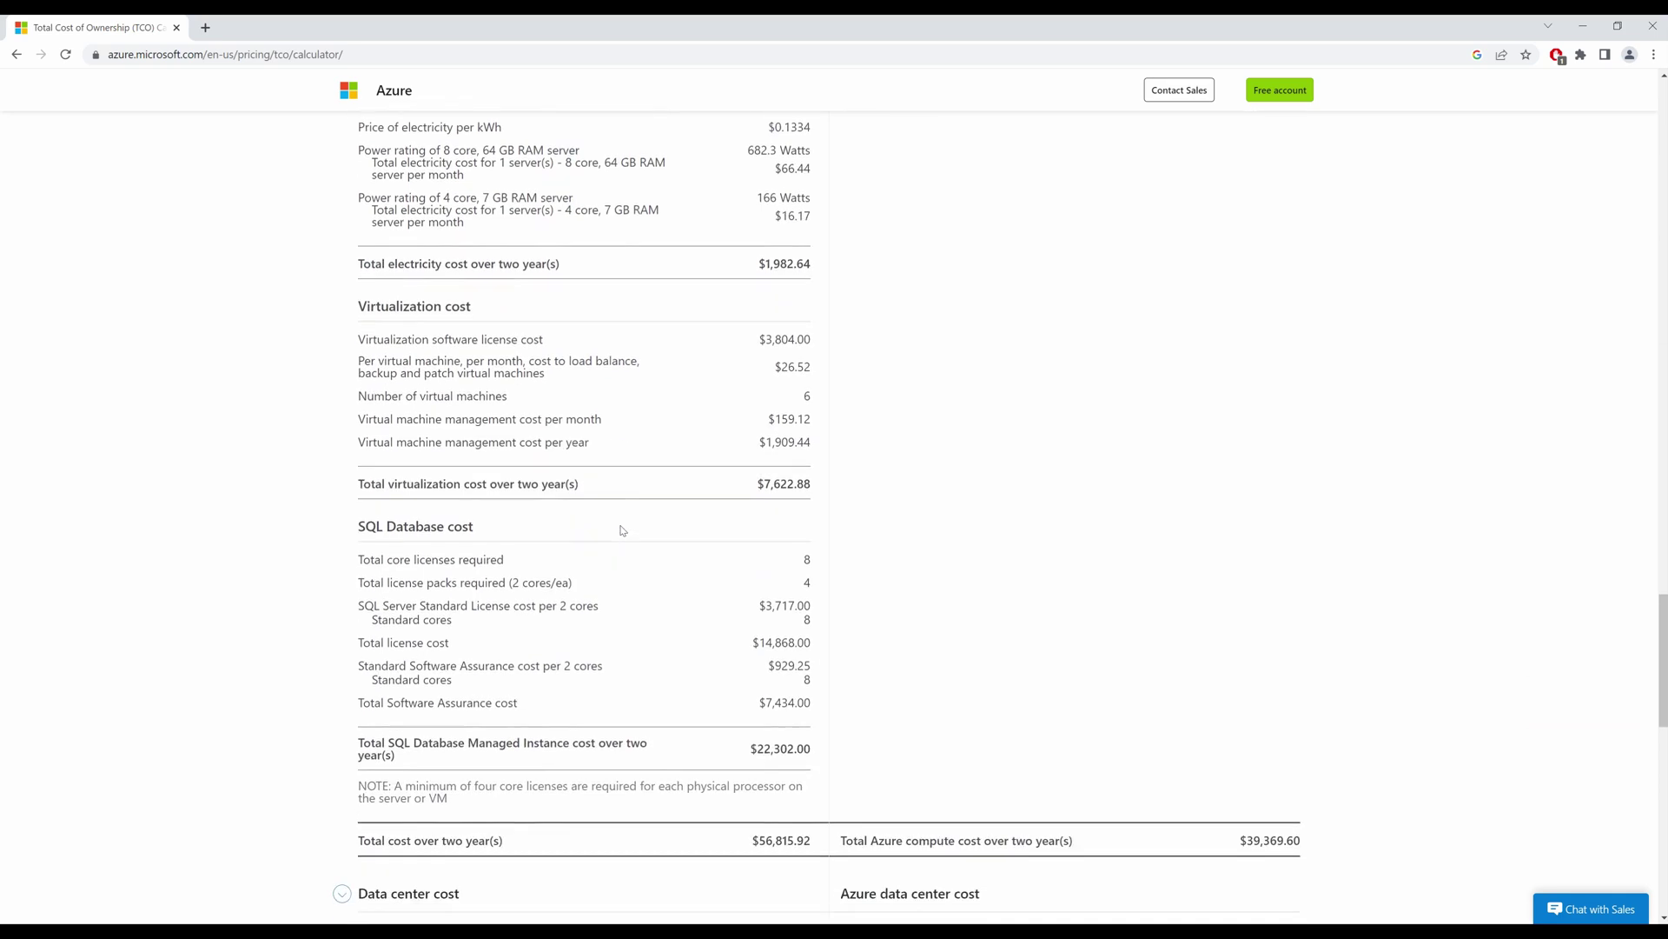
pyautogui.scroll(-2, 623, 530)
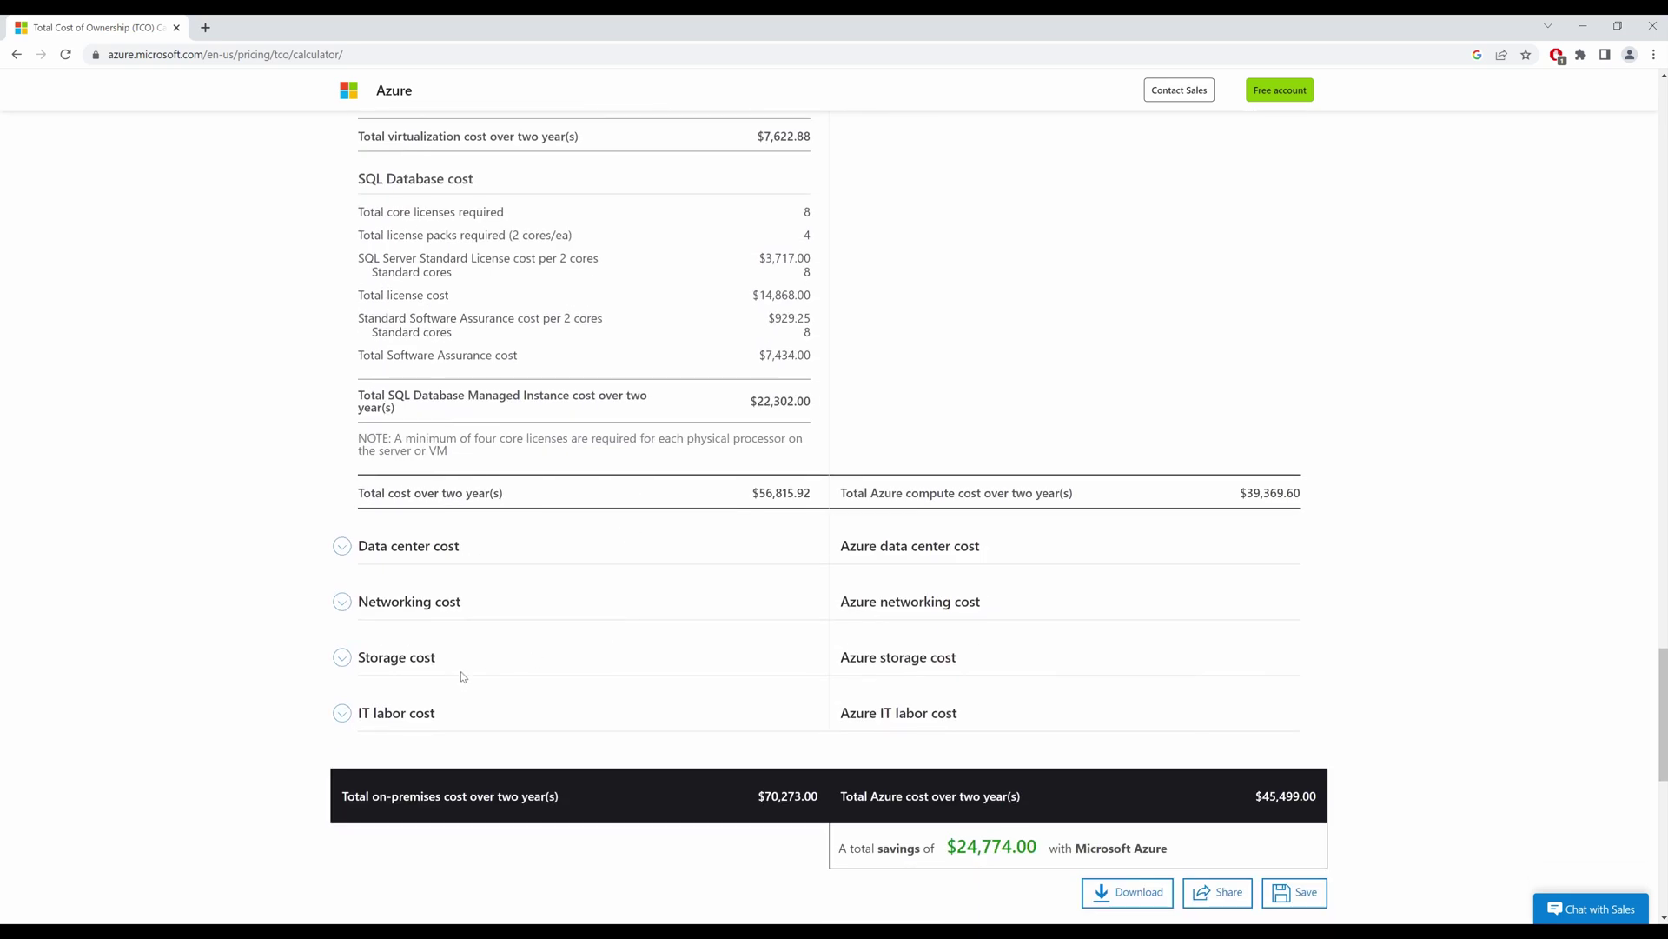
pyautogui.click(341, 712)
pyautogui.scroll(-2, 572, 726)
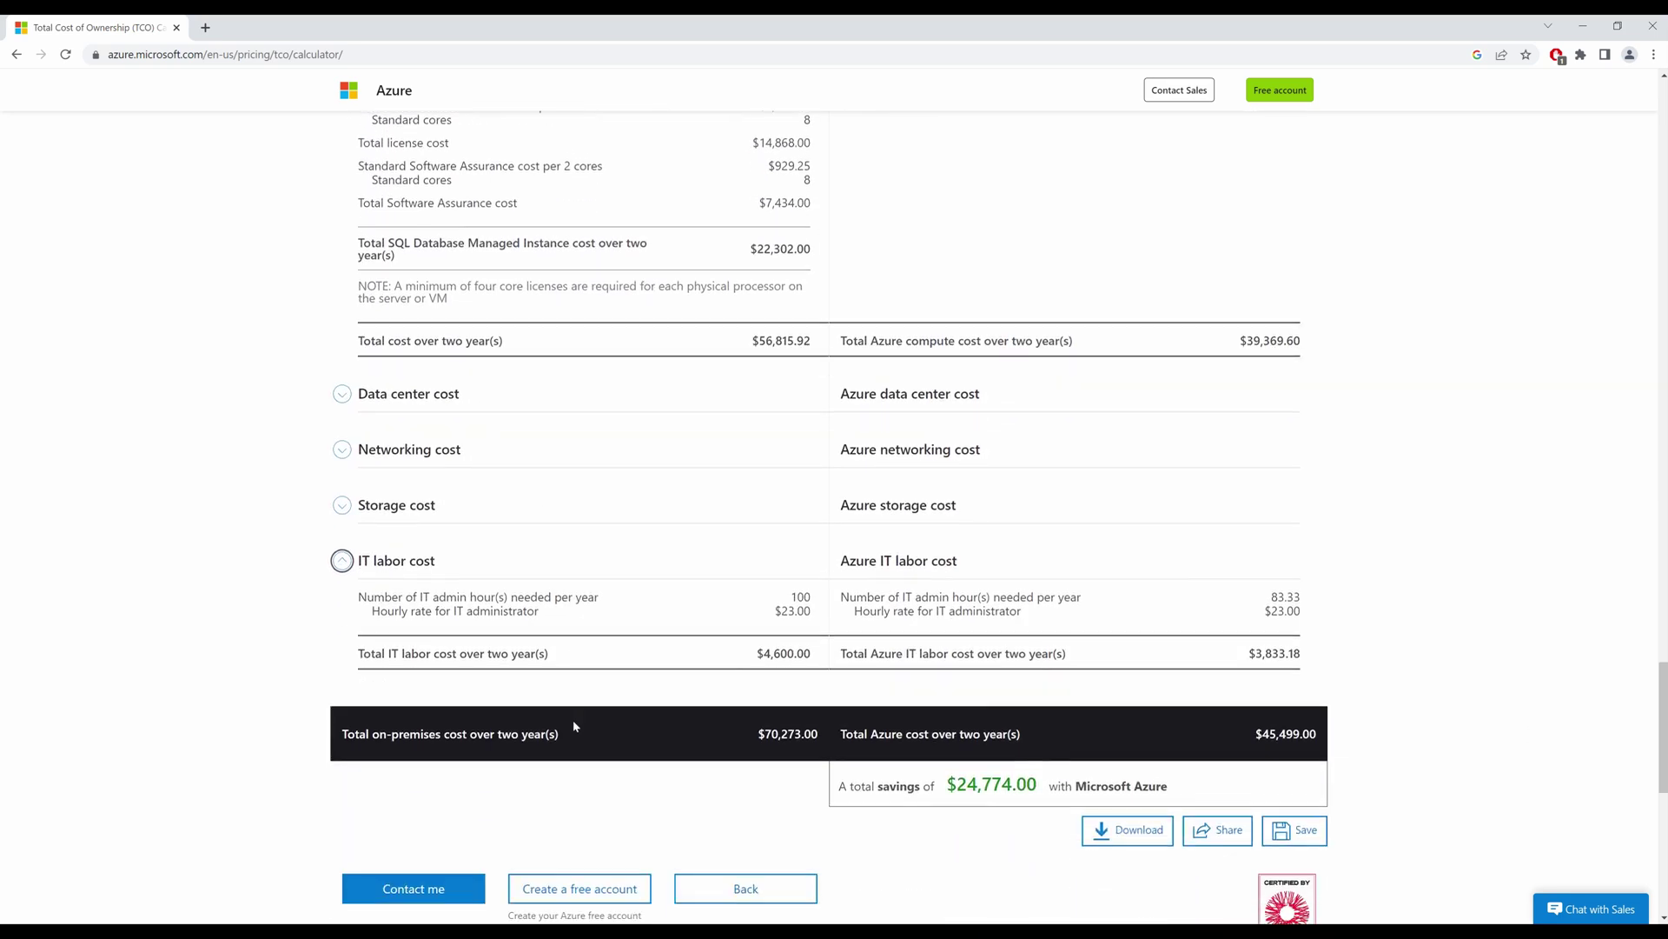
pyautogui.click(344, 506)
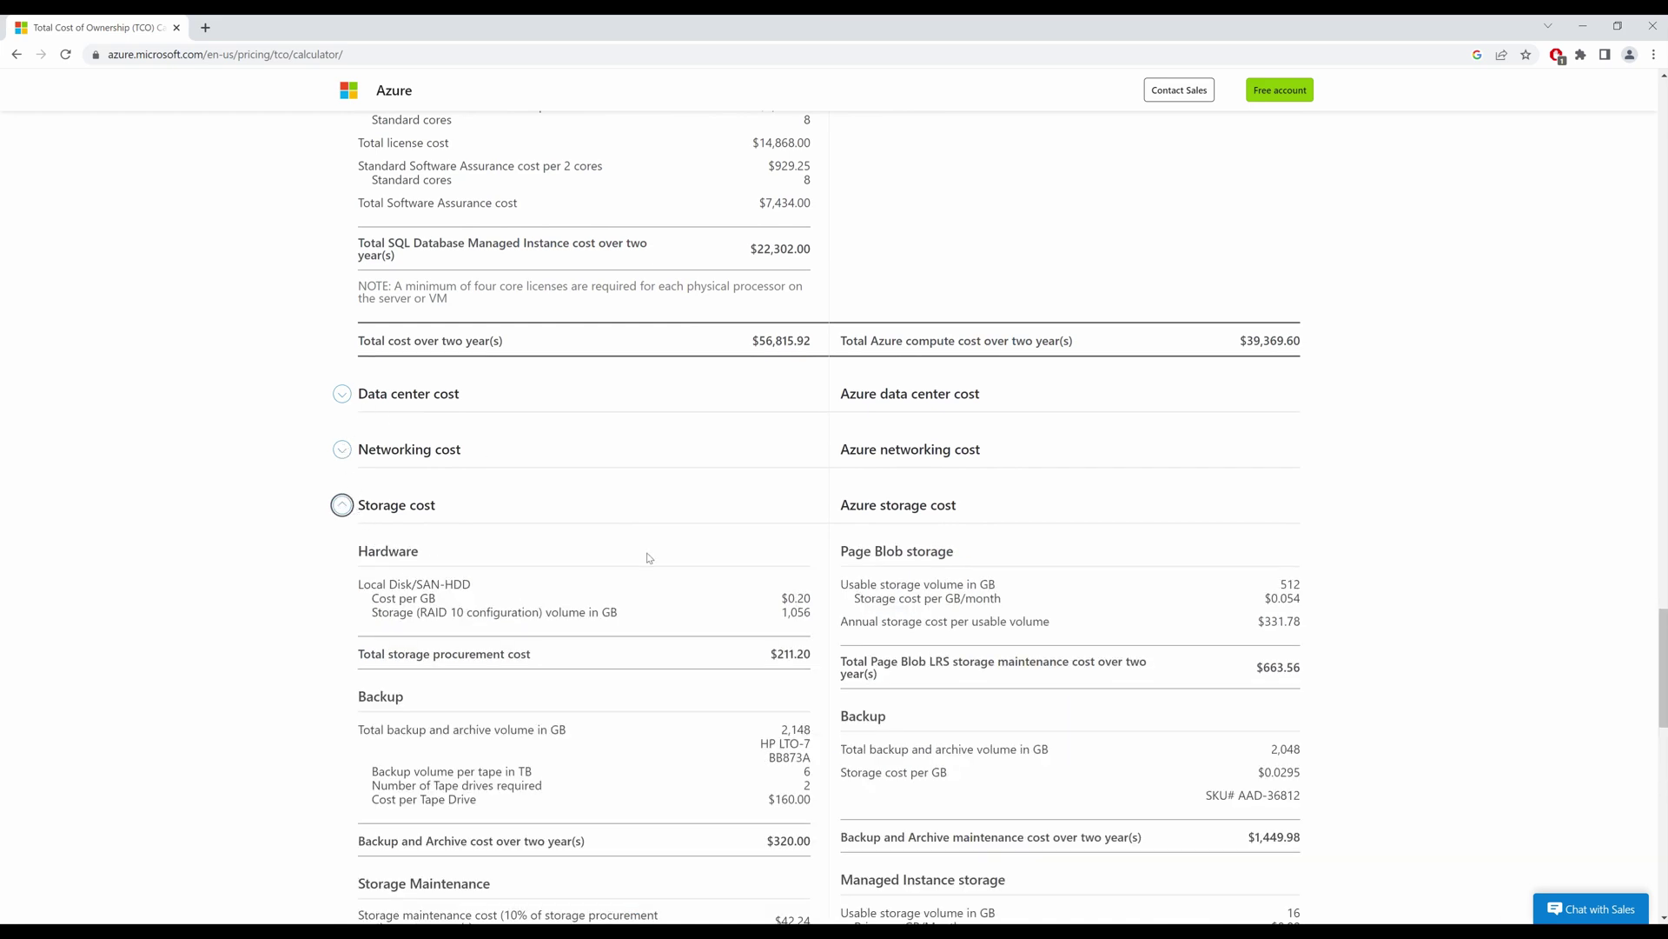
pyautogui.scroll(-2, 704, 545)
pyautogui.scroll(-8, 707, 549)
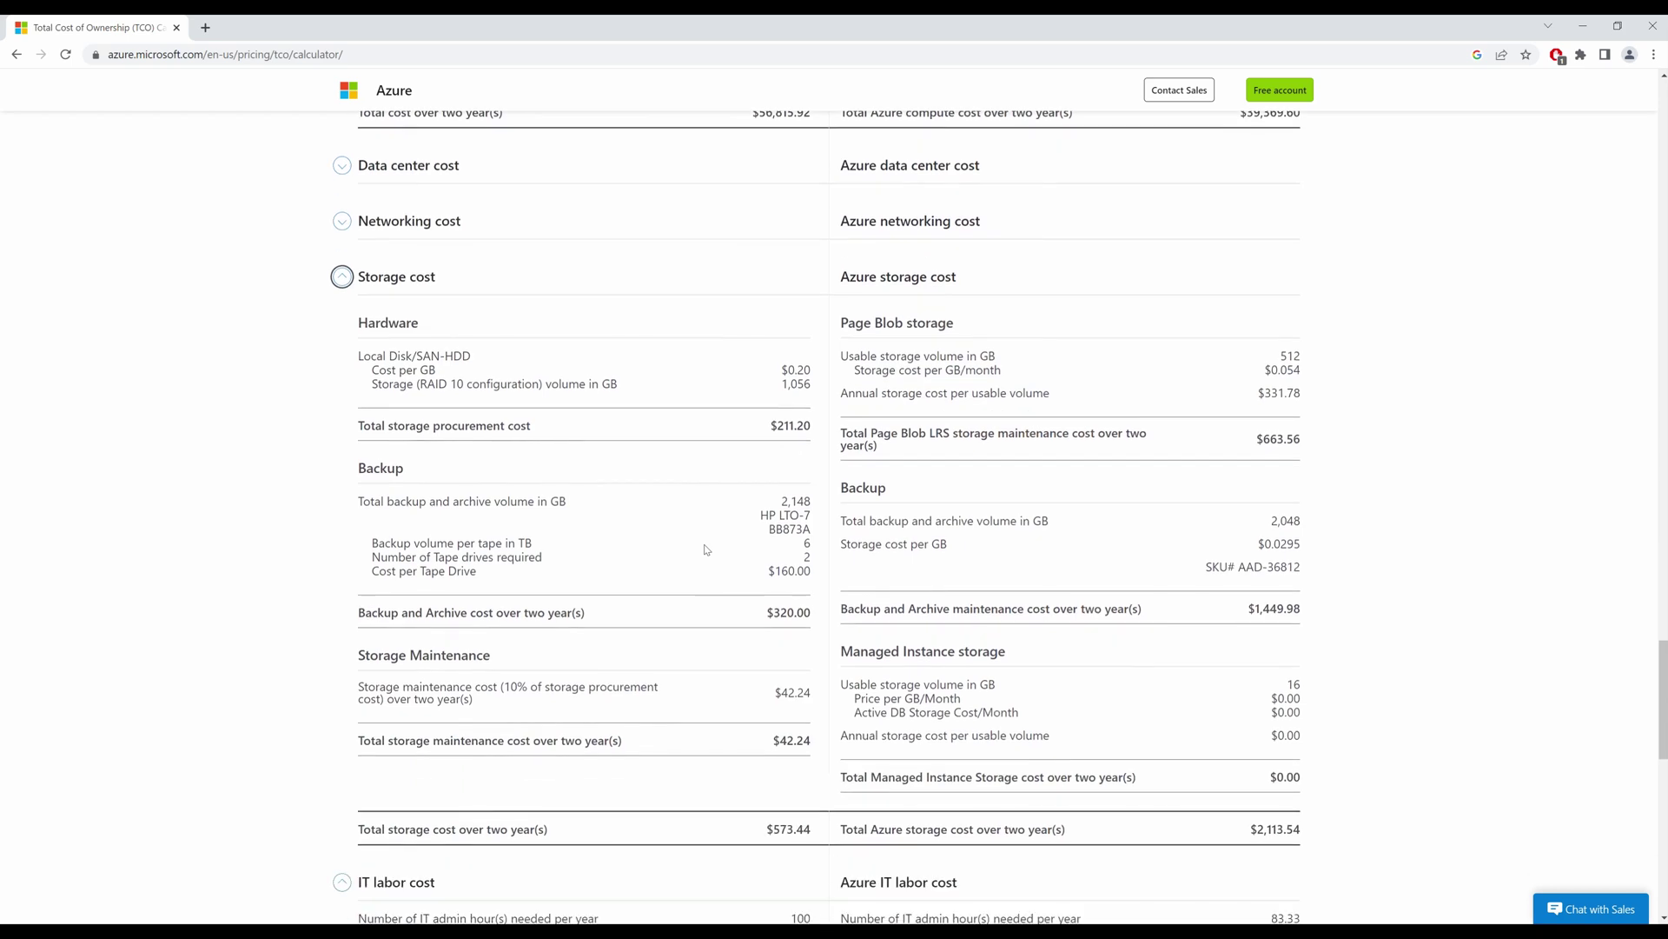